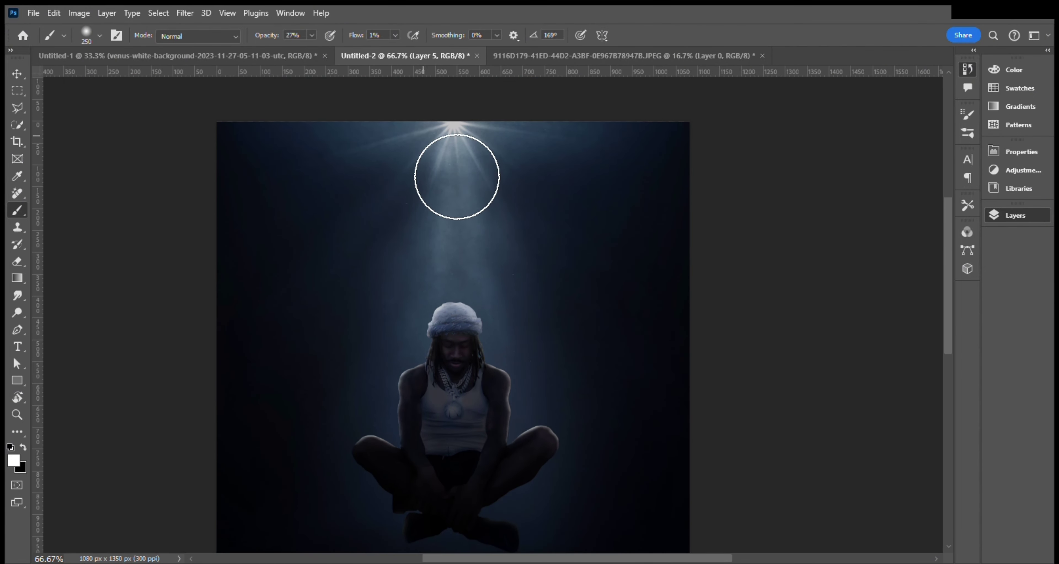
# Step: Move around the hat, shoulders and arms while brushing faint white rim light on Layer 6
pyautogui.scroll(-3, 661, 225)
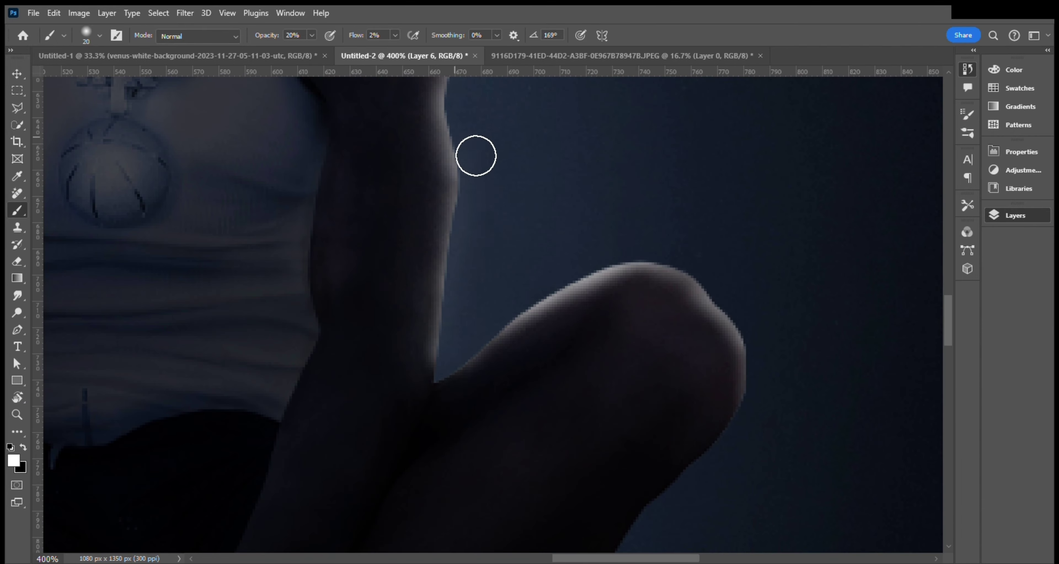
pyautogui.scroll(10, 494, 206)
pyautogui.hscroll(-5, 493, 238)
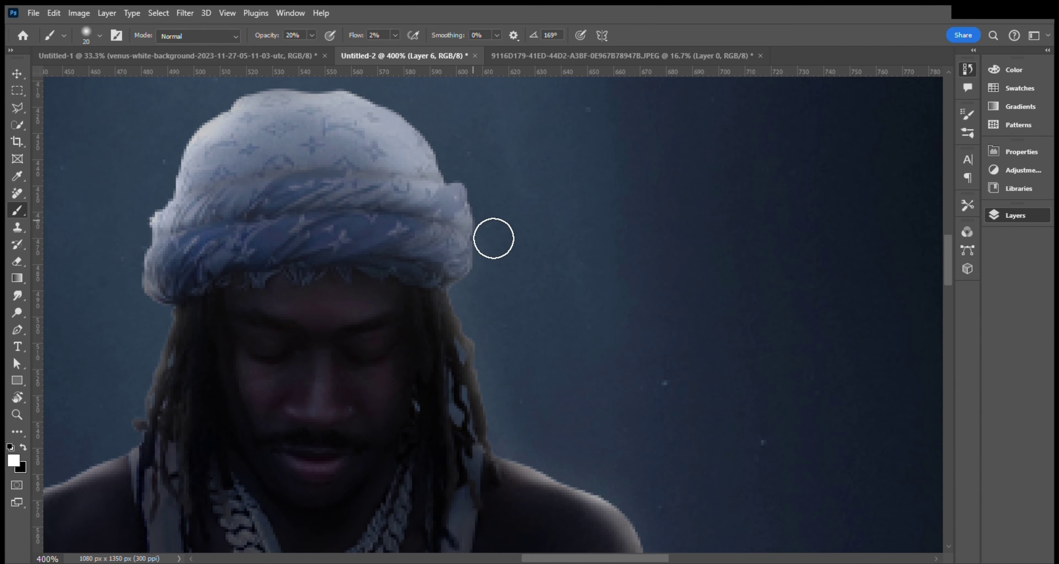
pyautogui.scroll(5, 493, 238)
pyautogui.hscroll(-5, 543, 239)
pyautogui.scroll(-5, 428, 218)
pyautogui.hscroll(-3, 428, 217)
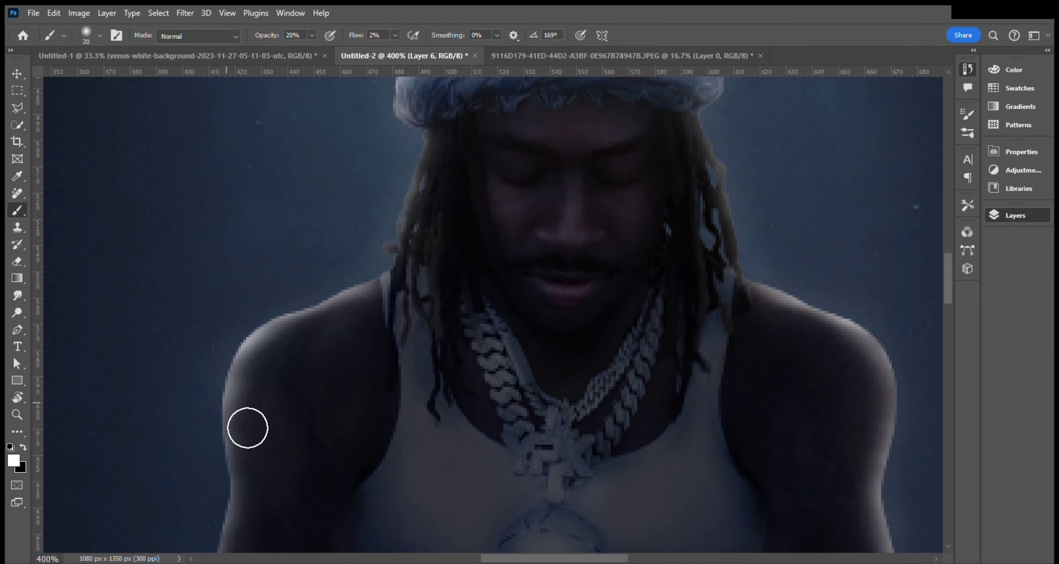
pyautogui.scroll(-5, 397, 256)
pyautogui.hscroll(-2, 388, 365)
pyautogui.scroll(-5, 400, 154)
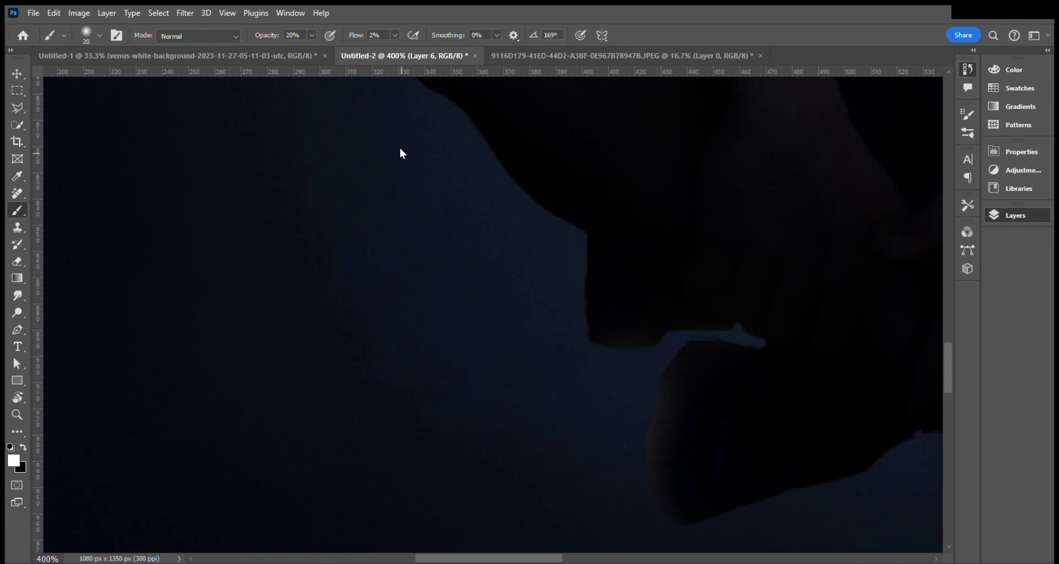
pyautogui.hscroll(-2, 530, 427)
pyautogui.scroll(-3, 462, 242)
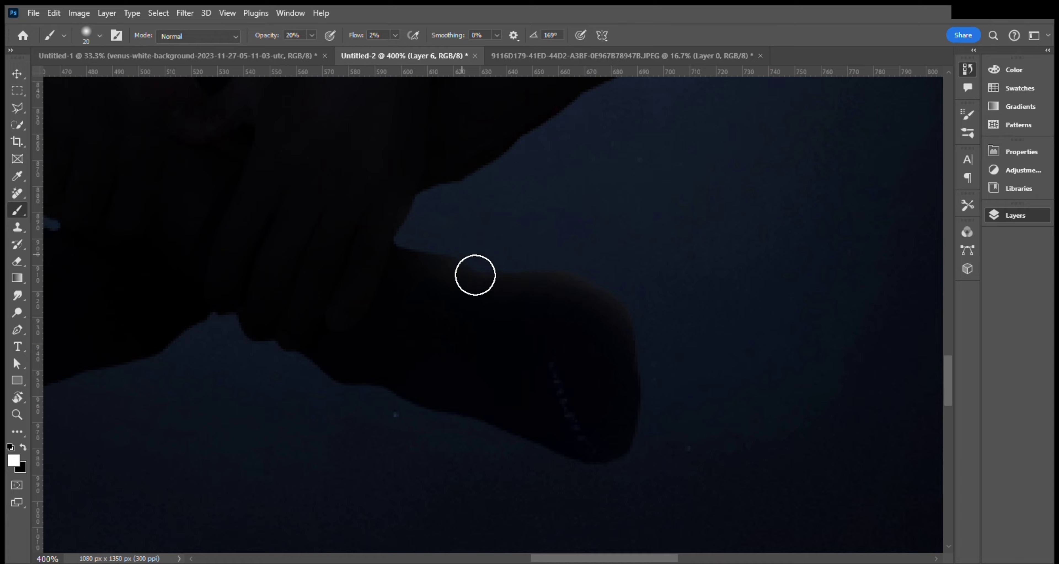
pyautogui.scroll(-6, 684, 220)
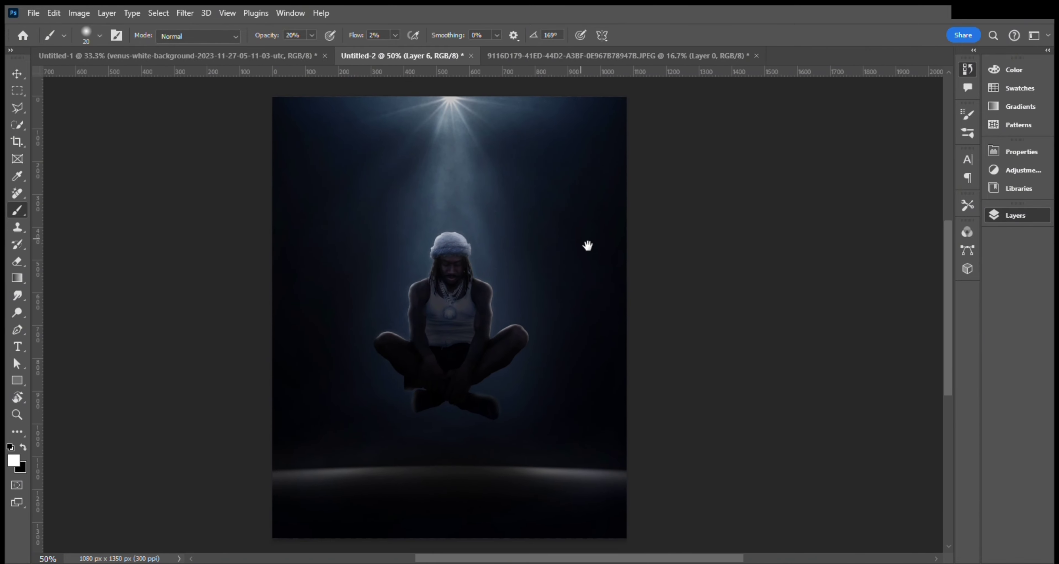
pyautogui.scroll(6, 421, 307)
pyautogui.hscroll(-3, 520, 349)
pyautogui.scroll(2, 521, 350)
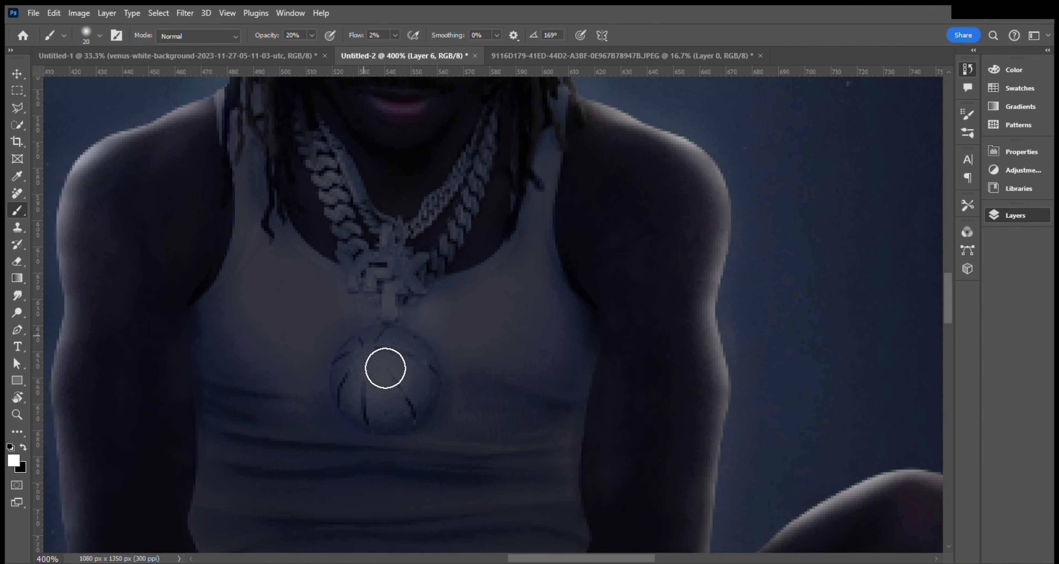
pyautogui.scroll(2, 367, 264)
pyautogui.scroll(5, 401, 296)
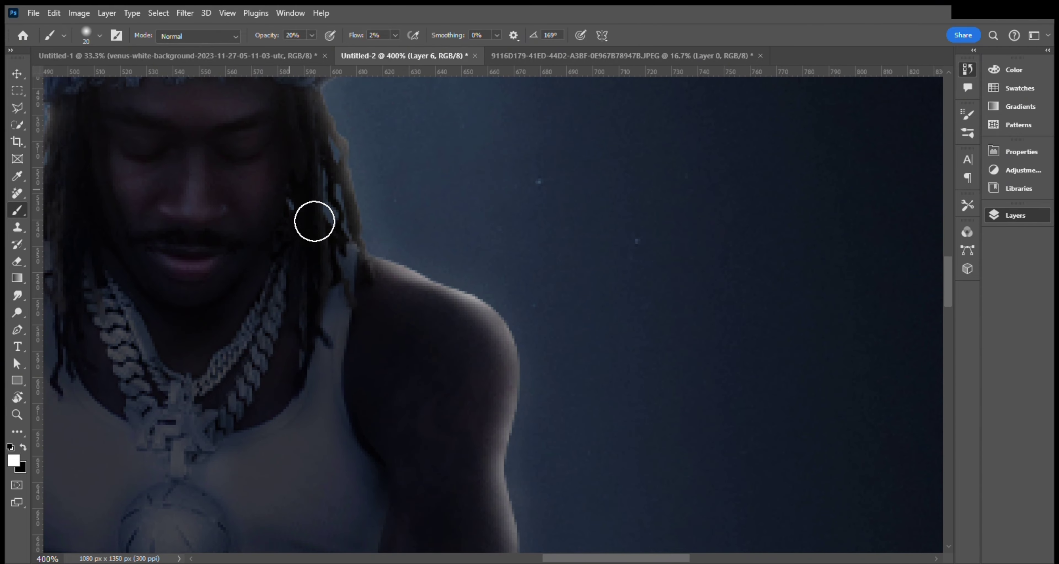
pyautogui.scroll(2, 315, 220)
pyautogui.scroll(-3, 360, 253)
pyautogui.scroll(-2, 472, 298)
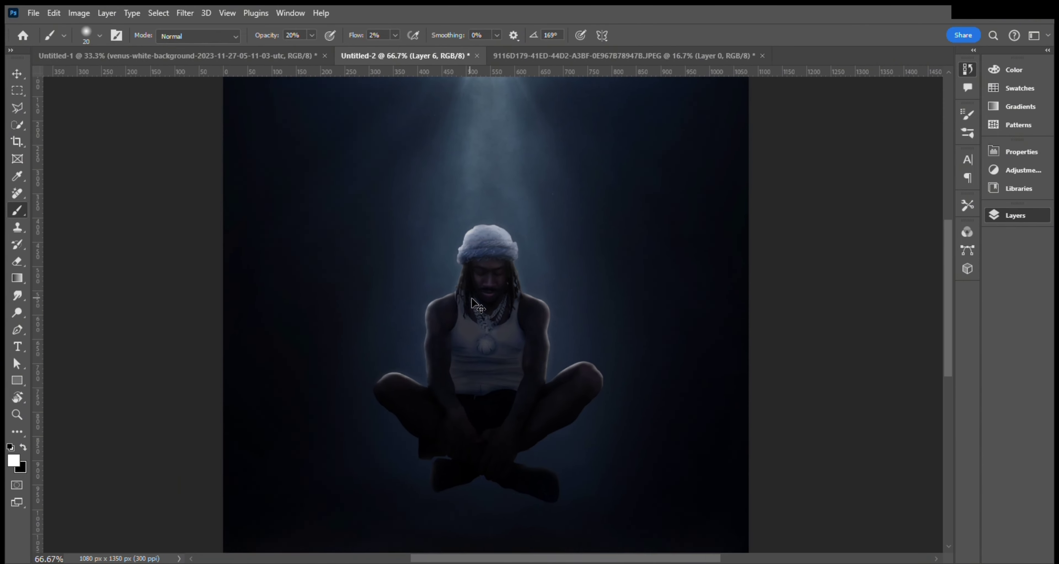
pyautogui.scroll(1, 515, 300)
pyautogui.scroll(-1, 749, 263)
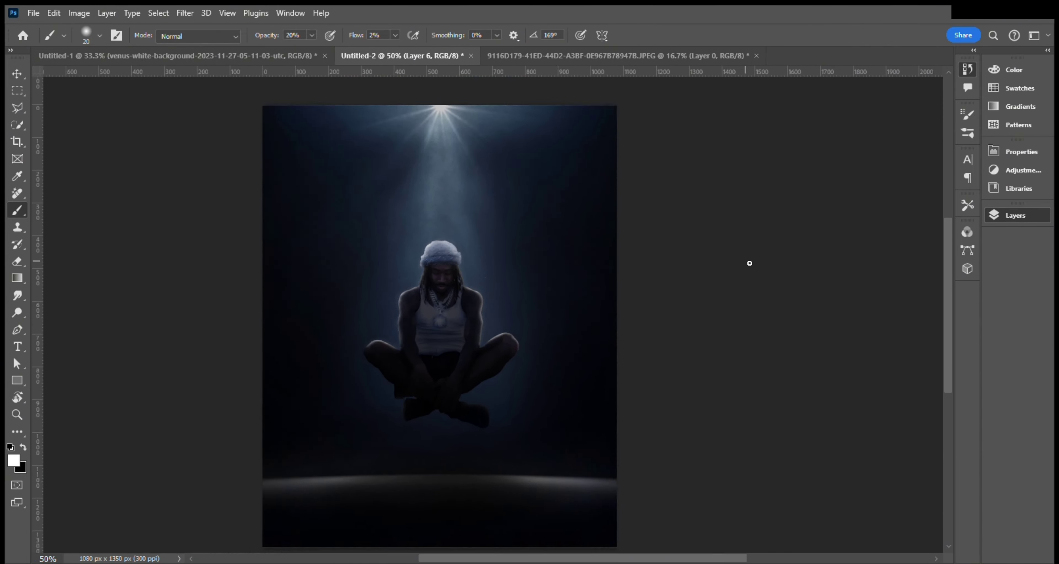
pyautogui.scroll(1, 839, 206)
pyautogui.scroll(3, 510, 350)
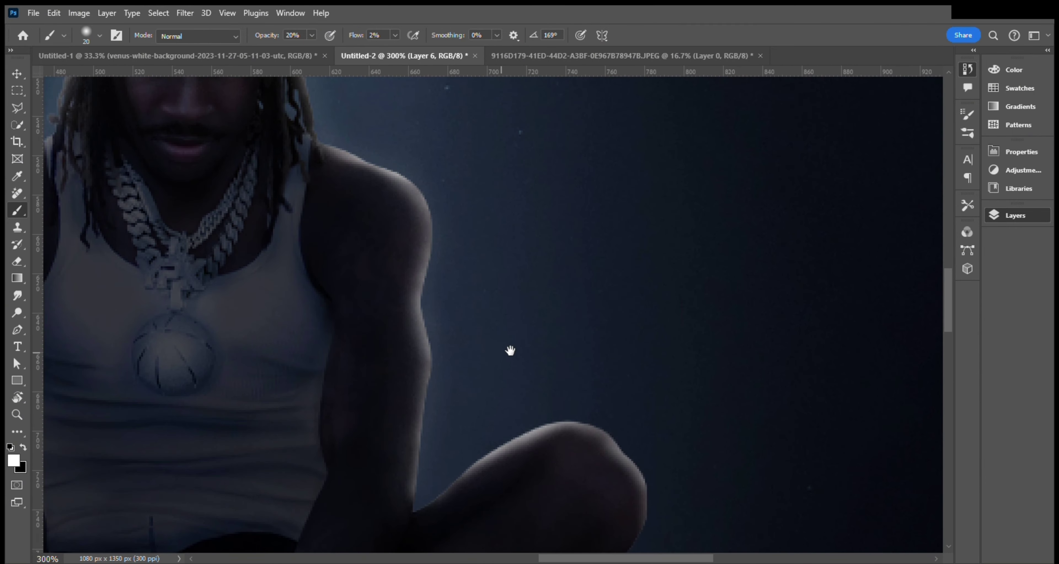
pyautogui.scroll(2, 528, 308)
# Step: On Layer 2, shade the arms and crossed hands with a smaller black brush
pyautogui.keyDown('ctrl'); pyautogui.click(841, 256); pyautogui.keyUp('ctrl')
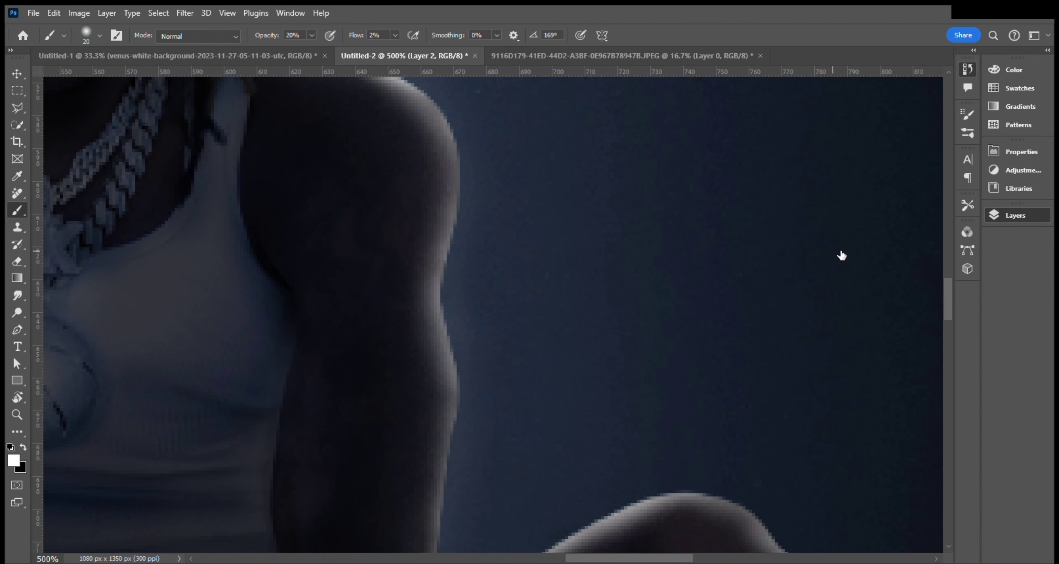
pyautogui.press('[')
pyautogui.press('[')
pyautogui.press('[')
pyautogui.scroll(-5, 349, 133)
pyautogui.scroll(-2, 279, 394)
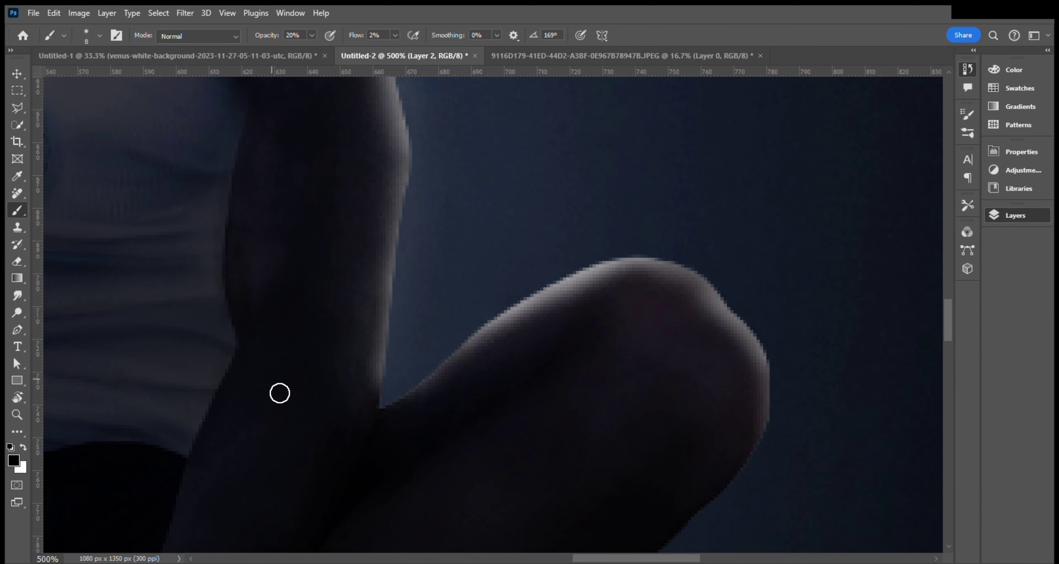
pyautogui.moveTo(265, 515); pyautogui.dragTo(477, 378)
pyautogui.scroll(-7, 494, 288)
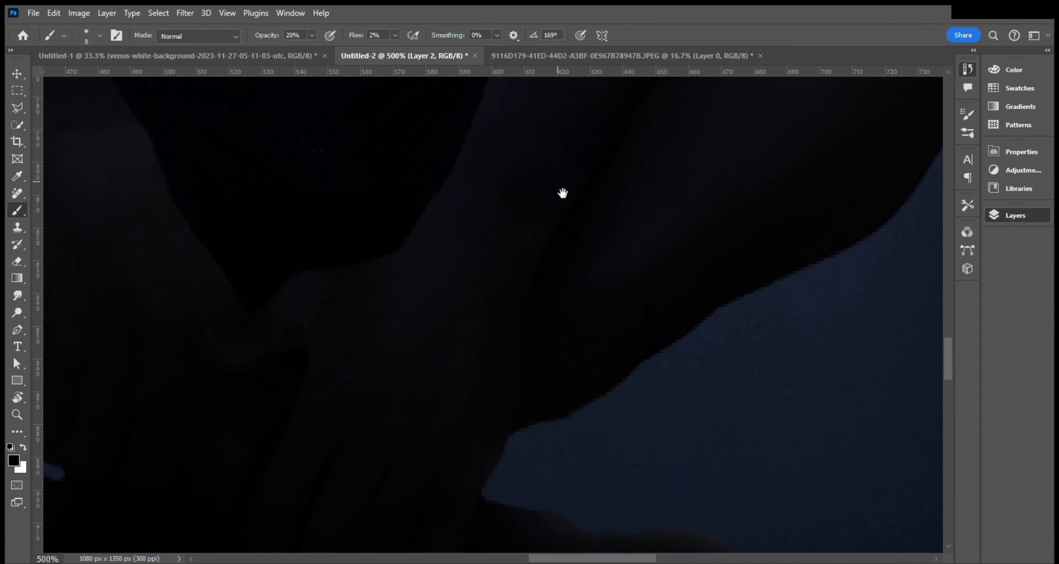
pyautogui.scroll(-7, 354, 288)
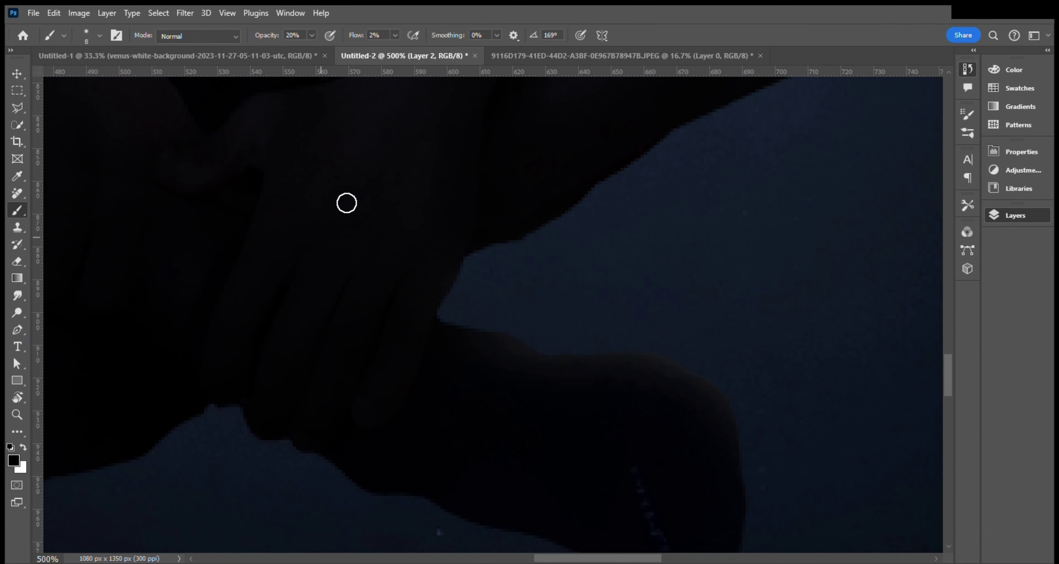
pyautogui.scroll(5, 239, 353)
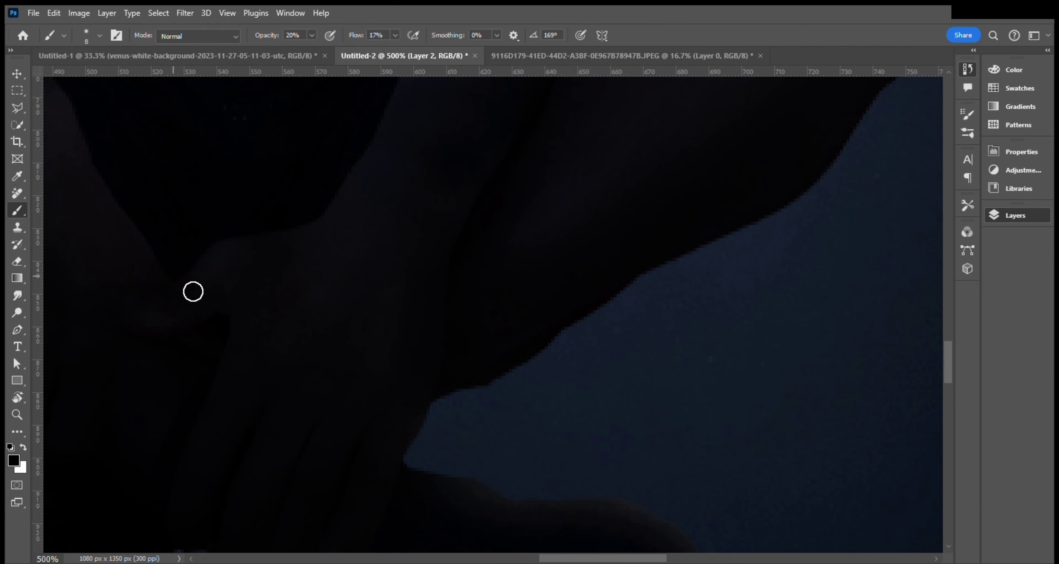
pyautogui.scroll(5, 214, 312)
pyautogui.hscroll(5, 213, 312)
pyautogui.scroll(4, 245, 445)
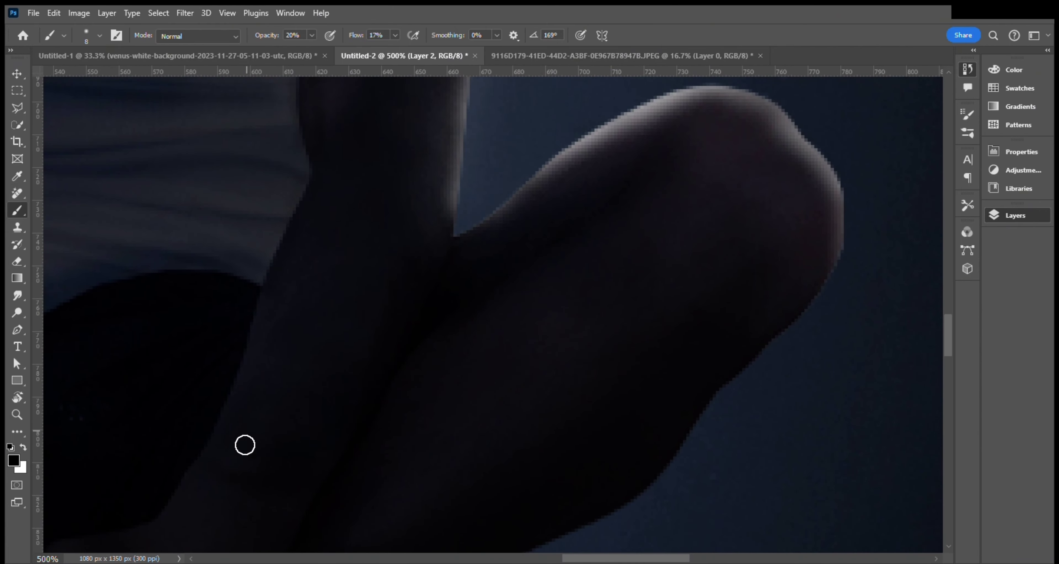
pyautogui.scroll(3, 303, 427)
pyautogui.scroll(10, 441, 427)
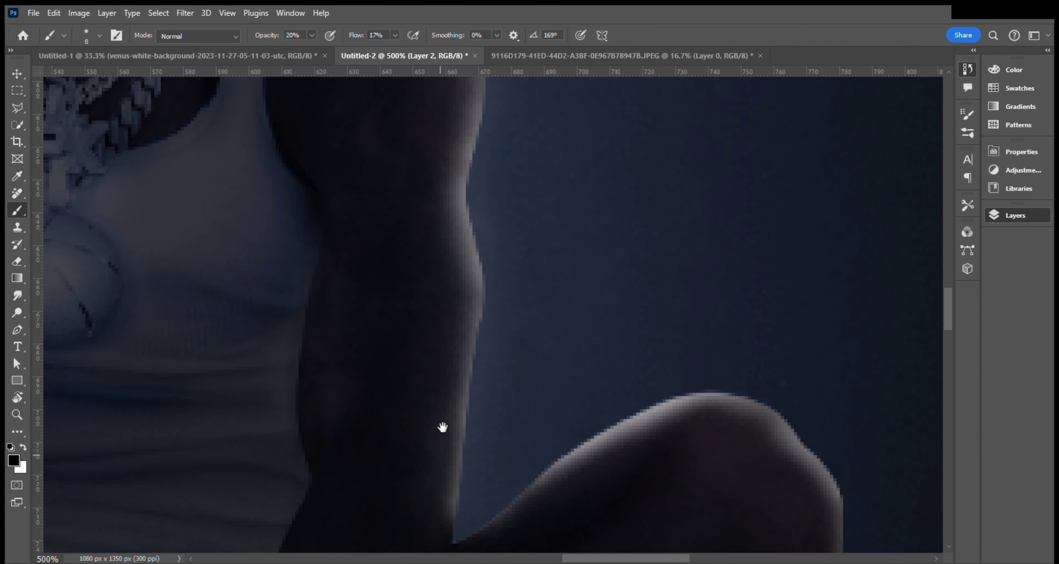
pyautogui.scroll(2, 423, 272)
# Step: Shade the other shoulder, lower arm, knee and torso to sculpt the figure
pyautogui.moveTo(405, 146)
pyautogui.mouseDown()
pyautogui.moveTo(567, 283)
pyautogui.moveTo(510, 250)
pyautogui.mouseUp()
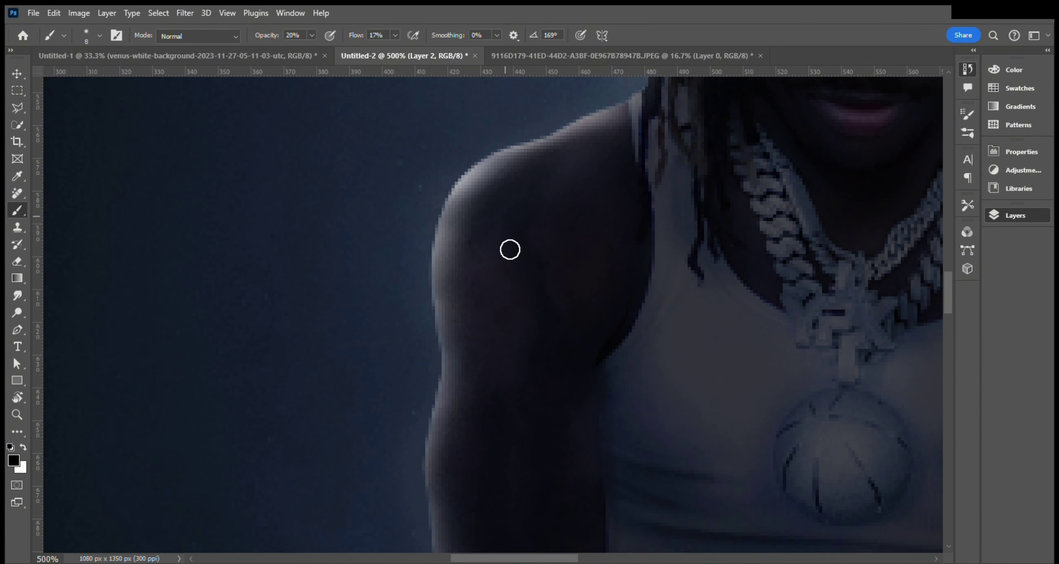
pyautogui.moveTo(548, 436)
pyautogui.mouseDown()
pyautogui.moveTo(591, 366)
pyautogui.moveTo(599, 378)
pyautogui.mouseUp()
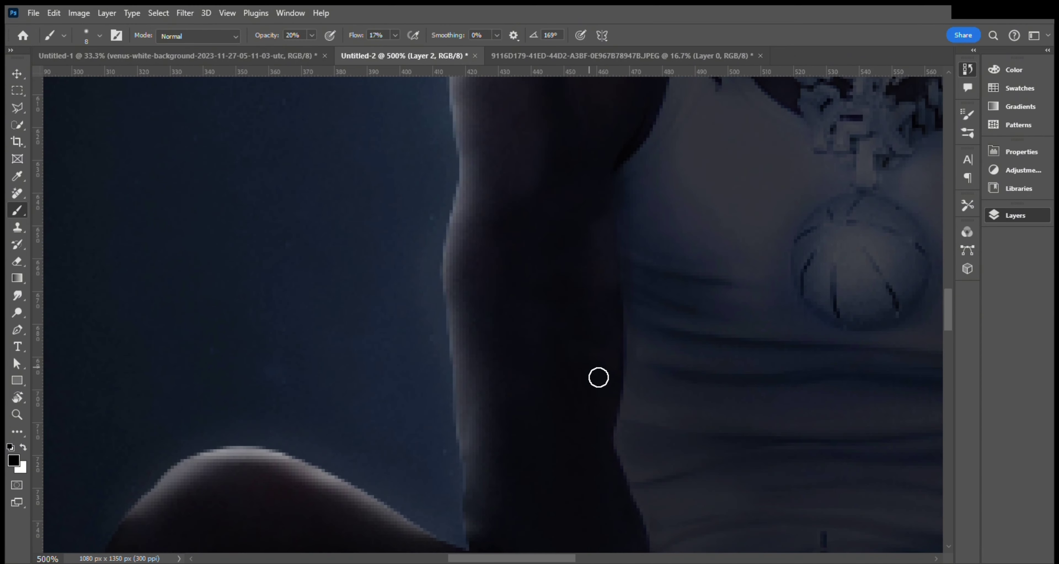
pyautogui.scroll(-5, 623, 270)
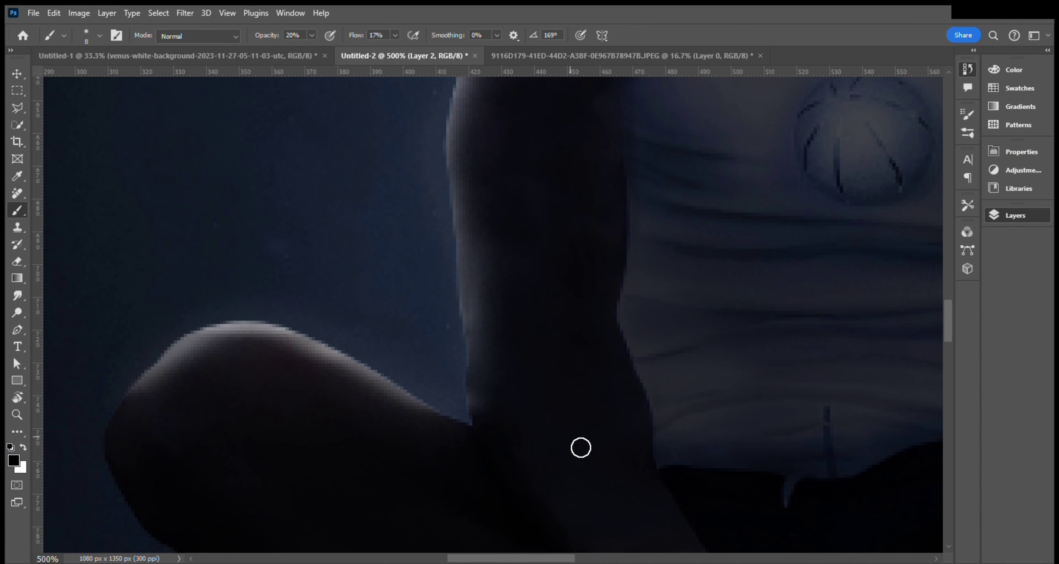
pyautogui.moveTo(580, 448); pyautogui.dragTo(548, 252)
pyautogui.moveTo(533, 408); pyautogui.dragTo(599, 302)
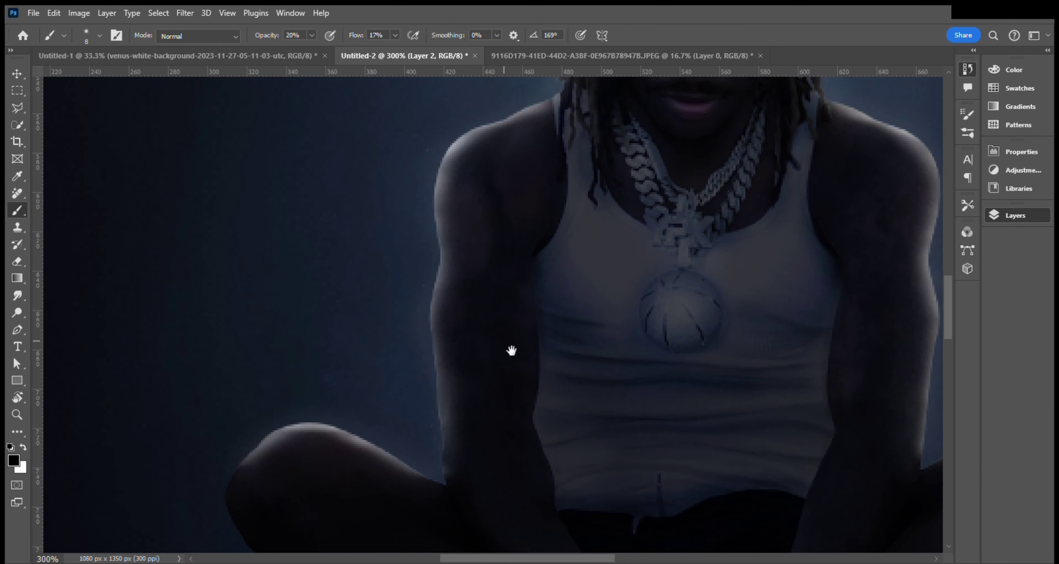
pyautogui.moveTo(511, 351); pyautogui.dragTo(514, 366)
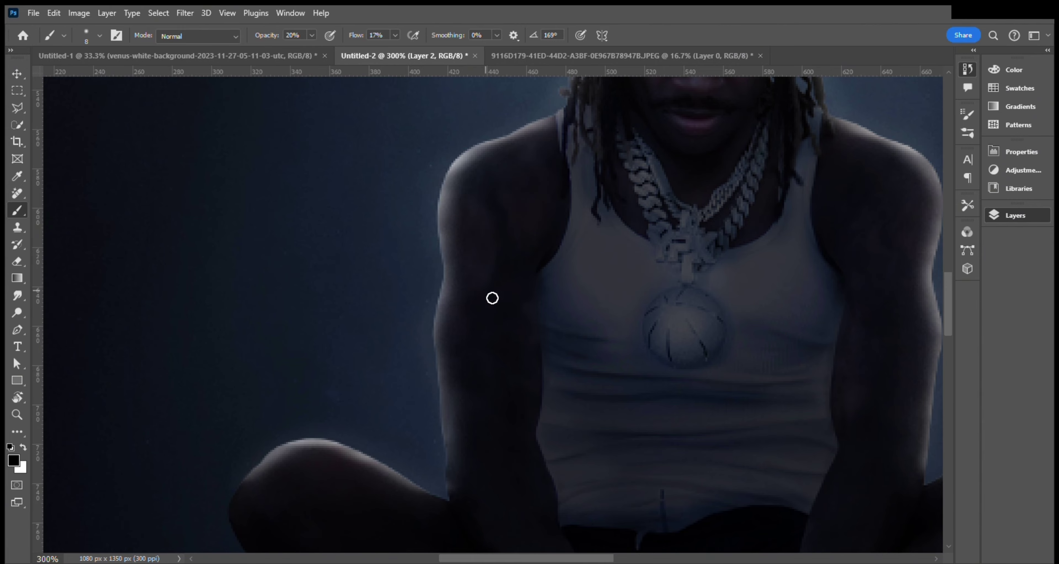
pyautogui.scroll(-5, 582, 391)
pyautogui.scroll(-3, 844, 262)
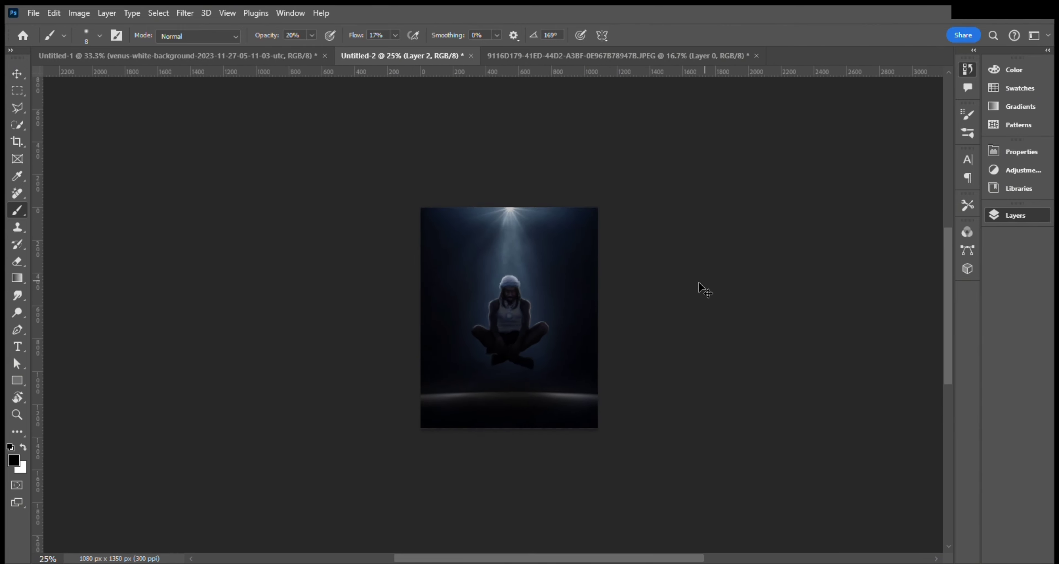
pyautogui.scroll(3, 699, 289)
# Step: With a slightly larger Refine Edge Brush, clean the main and lower flame edges
pyautogui.press('v')
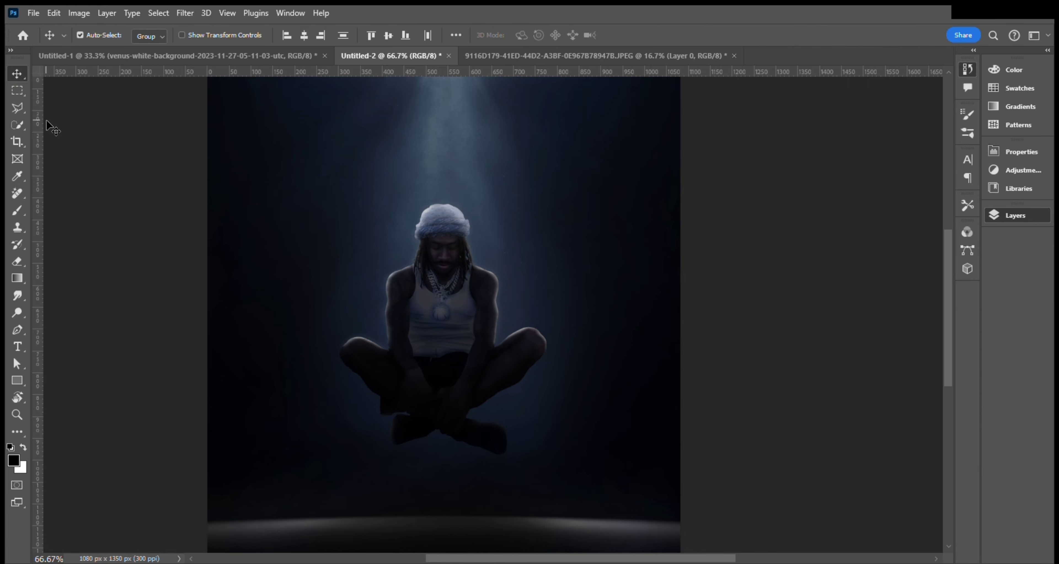
pyautogui.scroll(-4, 47, 124)
pyautogui.scroll(3, 53, 134)
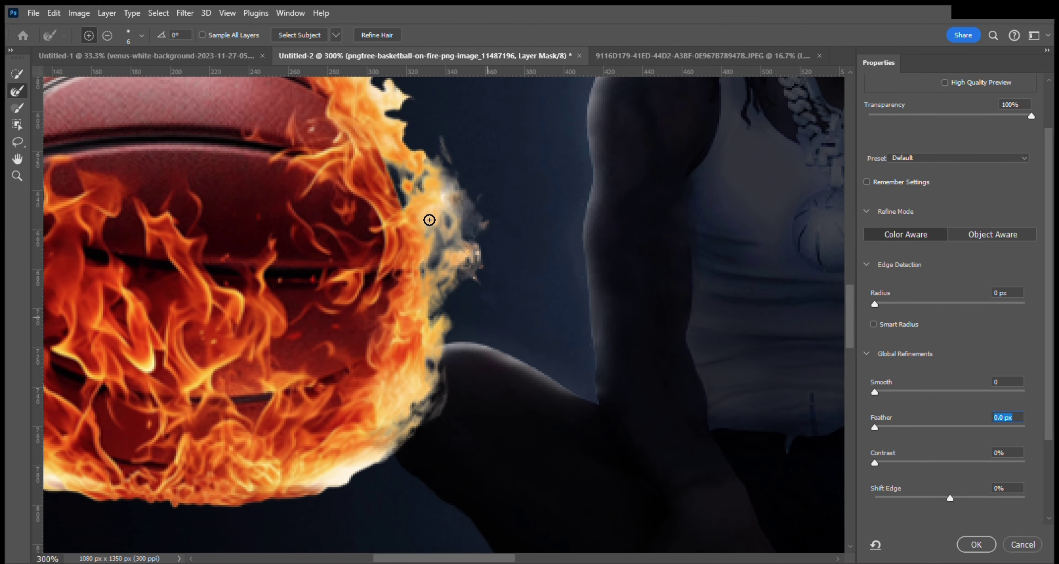
pyautogui.press(']')
pyautogui.press(']')
pyautogui.moveTo(430, 220); pyautogui.dragTo(385, 453)
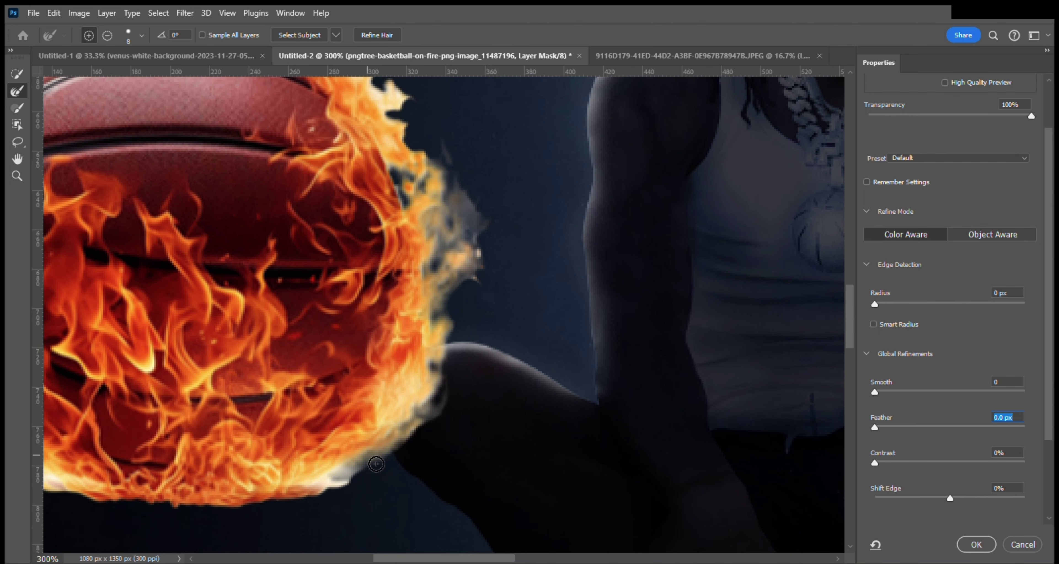
pyautogui.scroll(-1, 401, 418)
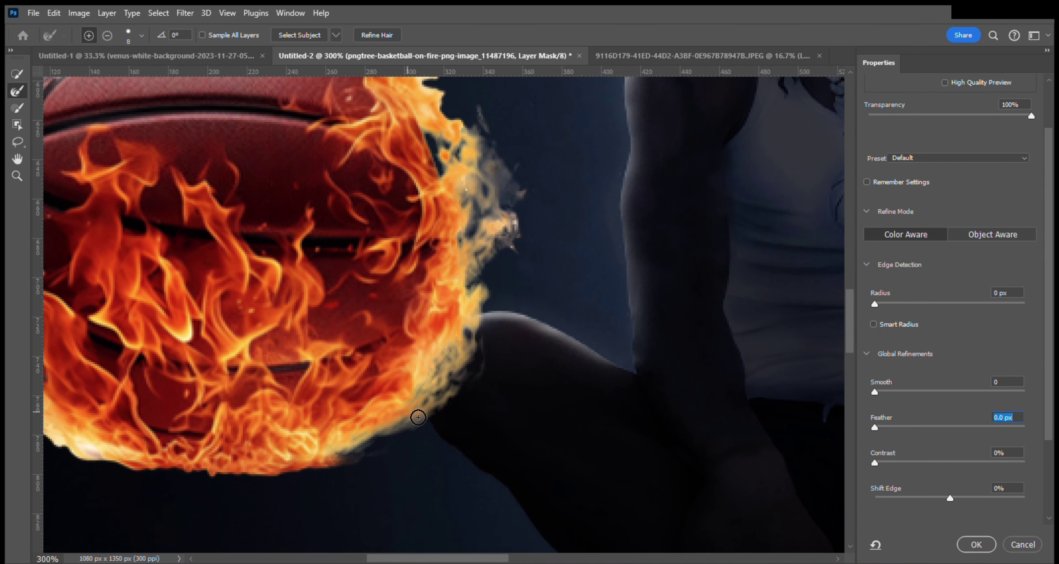
pyautogui.moveTo(372, 434); pyautogui.dragTo(315, 470)
# Step: Refine the left flame edge and the upper-left flames
pyautogui.hscroll(-4, 238, 444)
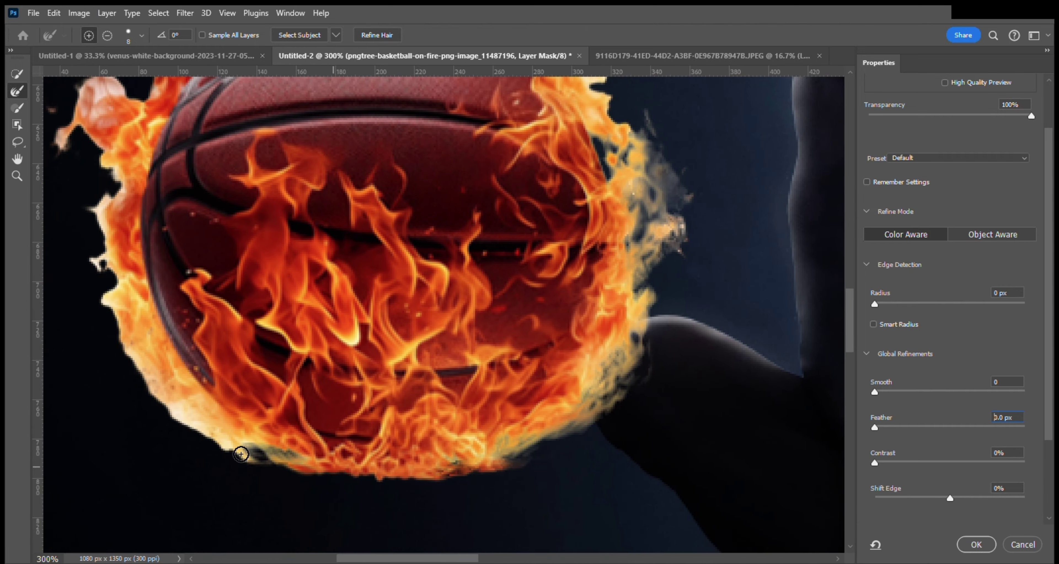
pyautogui.moveTo(216, 402); pyautogui.dragTo(123, 321)
pyautogui.hscroll(-3, 123, 321)
pyautogui.scroll(1, 123, 321)
pyautogui.moveTo(267, 415)
pyautogui.mouseDown()
pyautogui.moveTo(246, 308)
pyautogui.moveTo(269, 205)
pyautogui.mouseUp()
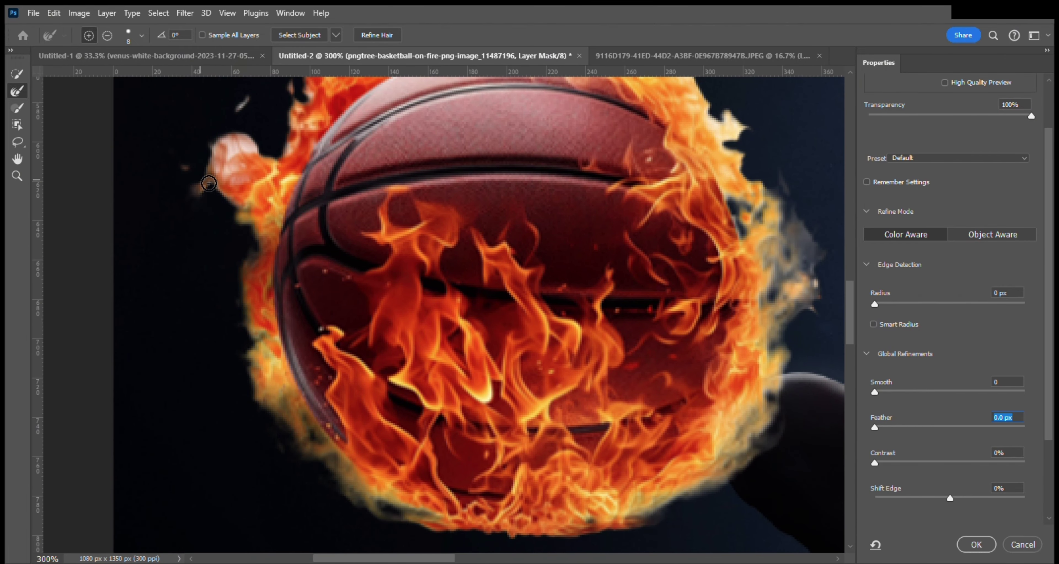
pyautogui.moveTo(209, 184)
pyautogui.mouseDown()
pyautogui.moveTo(238, 139)
pyautogui.moveTo(326, 159)
pyautogui.mouseUp()
pyautogui.moveTo(317, 273); pyautogui.dragTo(293, 302)
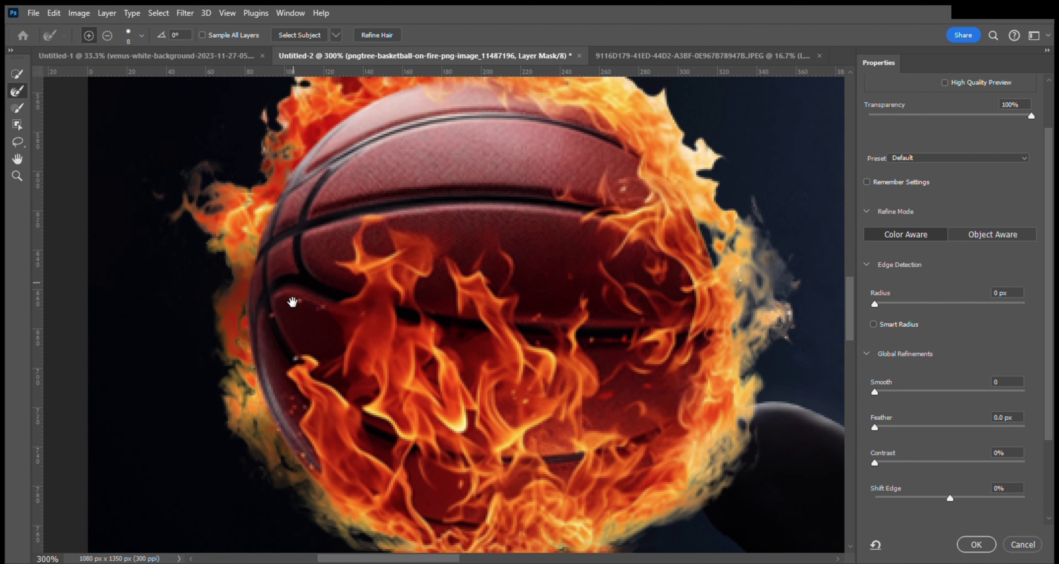
# Step: Clean the dark fringe from the top flames and down the right flame edge
pyautogui.scroll(3, 237, 163)
pyautogui.scroll(3, 343, 233)
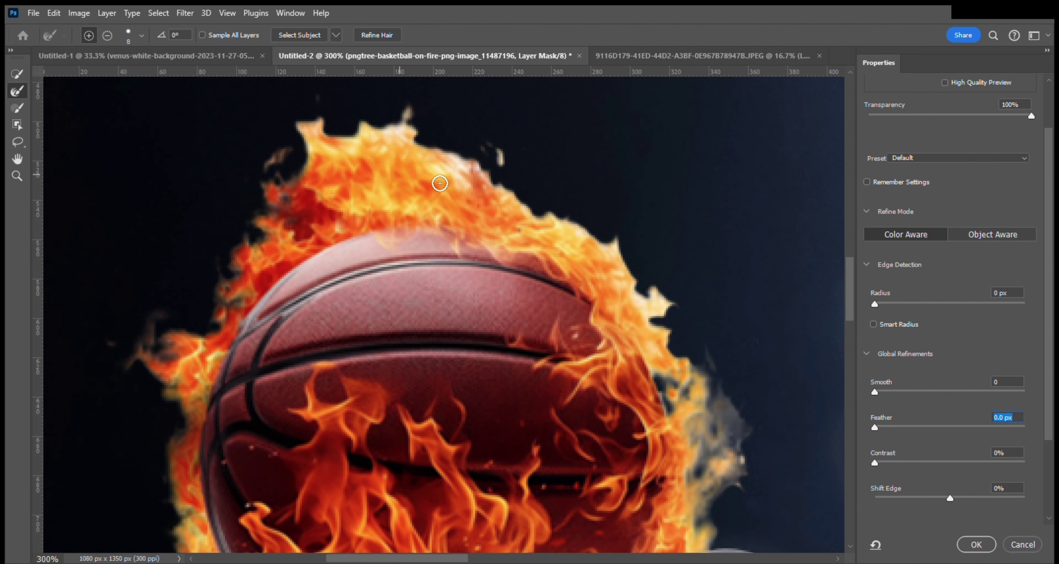
pyautogui.moveTo(440, 183)
pyautogui.mouseDown()
pyautogui.moveTo(375, 114)
pyautogui.moveTo(503, 187)
pyautogui.moveTo(522, 210)
pyautogui.mouseUp()
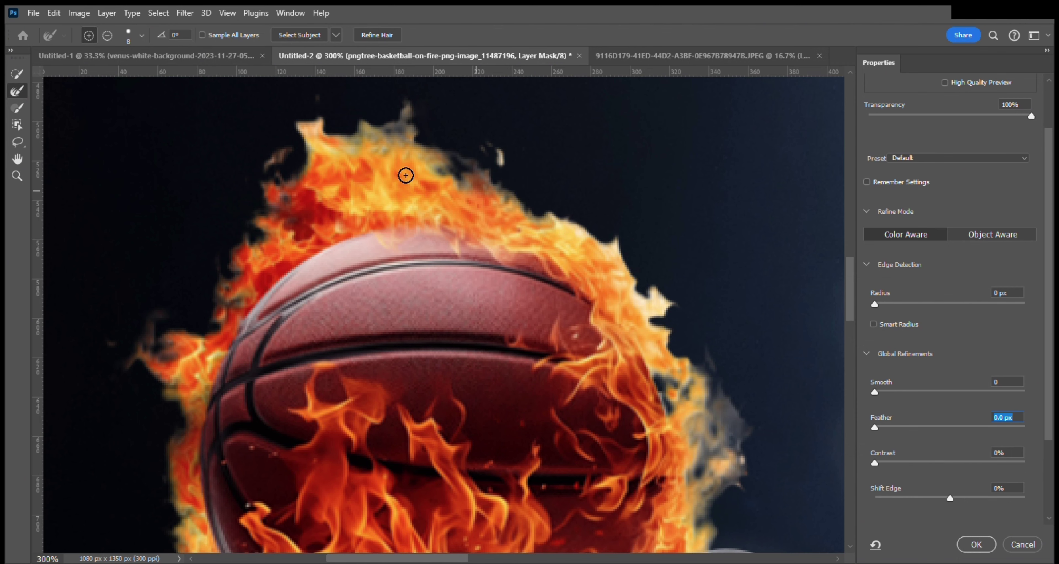
pyautogui.moveTo(406, 176); pyautogui.dragTo(320, 138)
pyautogui.scroll(-2, 504, 286)
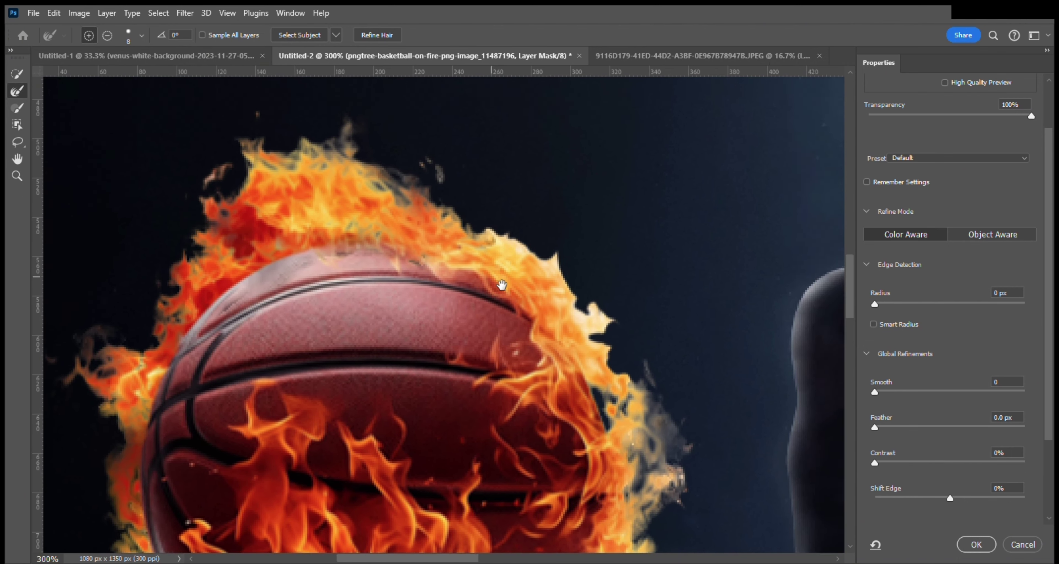
pyautogui.moveTo(613, 247)
pyautogui.mouseDown()
pyautogui.moveTo(726, 421)
pyautogui.moveTo(724, 392)
pyautogui.mouseUp()
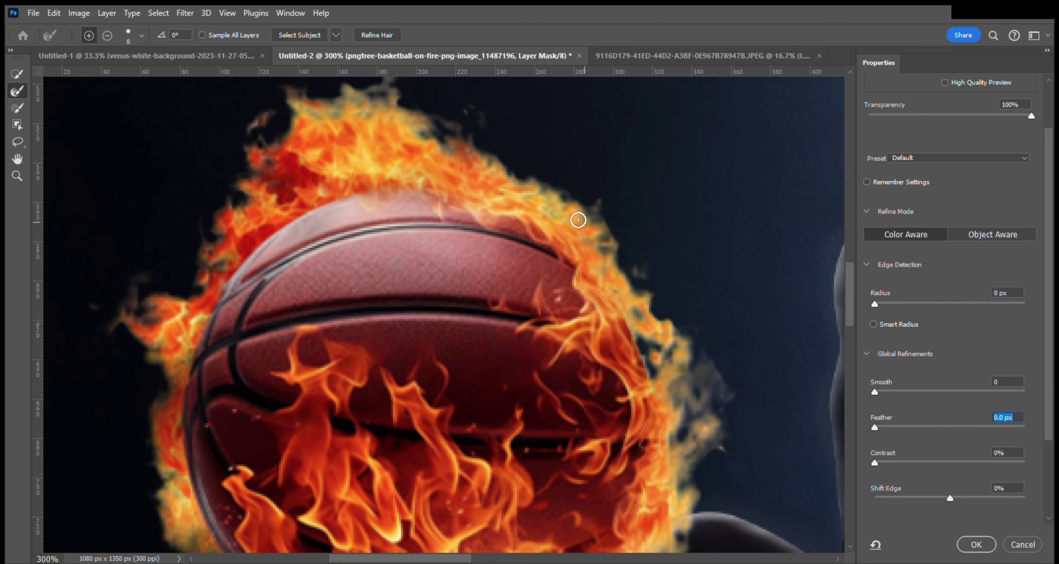
pyautogui.scroll(-2, 435, 147)
pyautogui.scroll(-2, 467, 212)
pyautogui.scroll(-3, 433, 182)
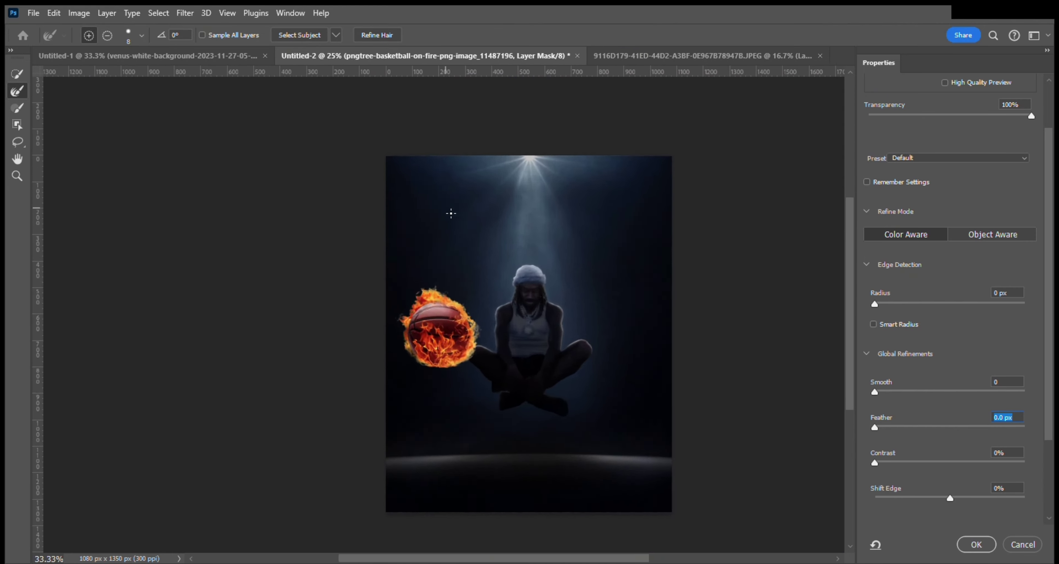
pyautogui.scroll(3, 449, 215)
pyautogui.scroll(2, 525, 330)
# Step: Apply the refined ball mask, then paint a soft orange glow around the fireball on a new layer
pyautogui.click(977, 544)
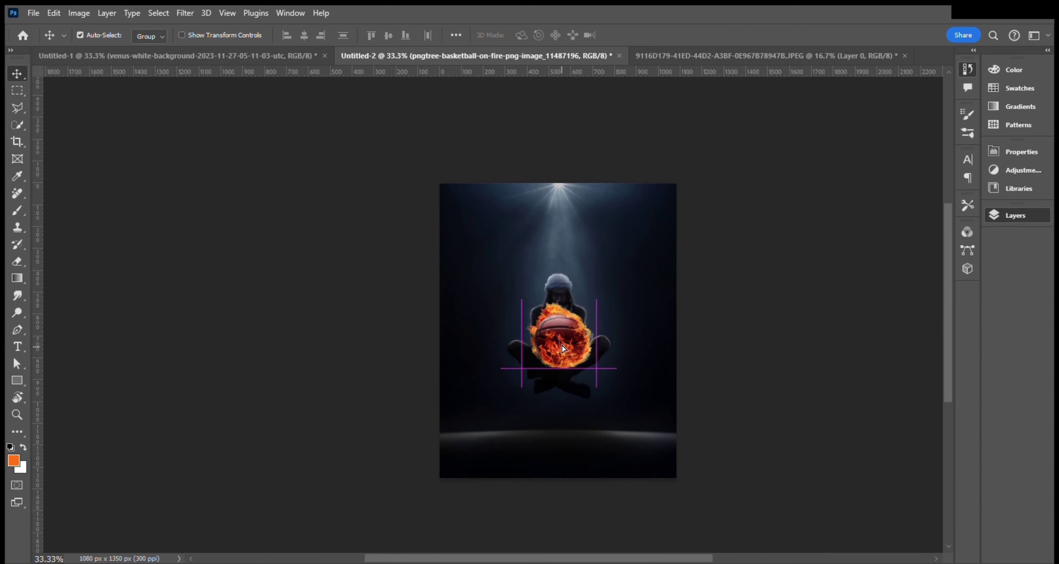
pyautogui.click(19, 211)
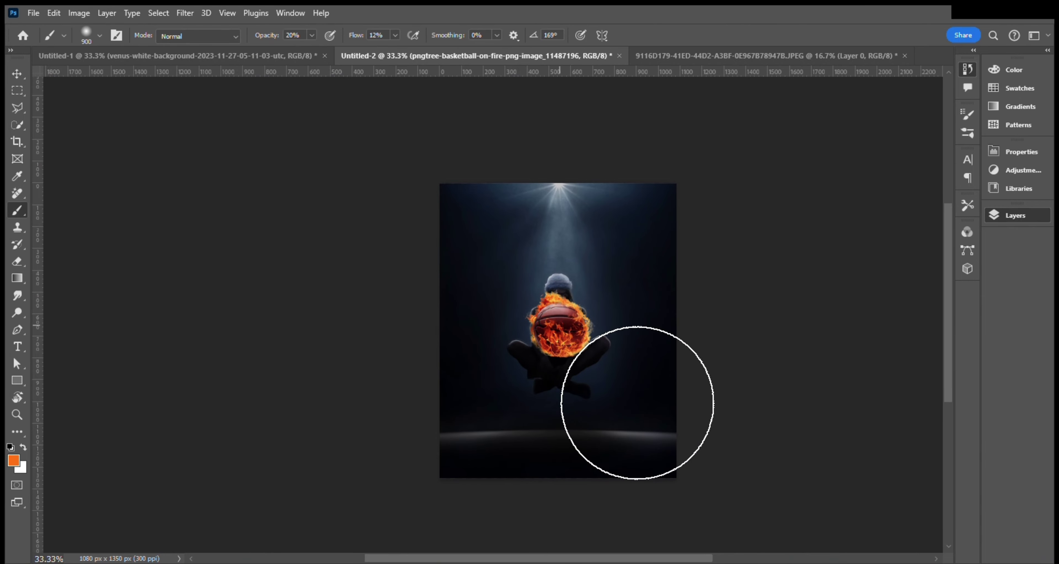
pyautogui.hotkey('ctrl', 'shift', 'alt', 'n')
pyautogui.moveTo(603, 370); pyautogui.dragTo(594, 361)
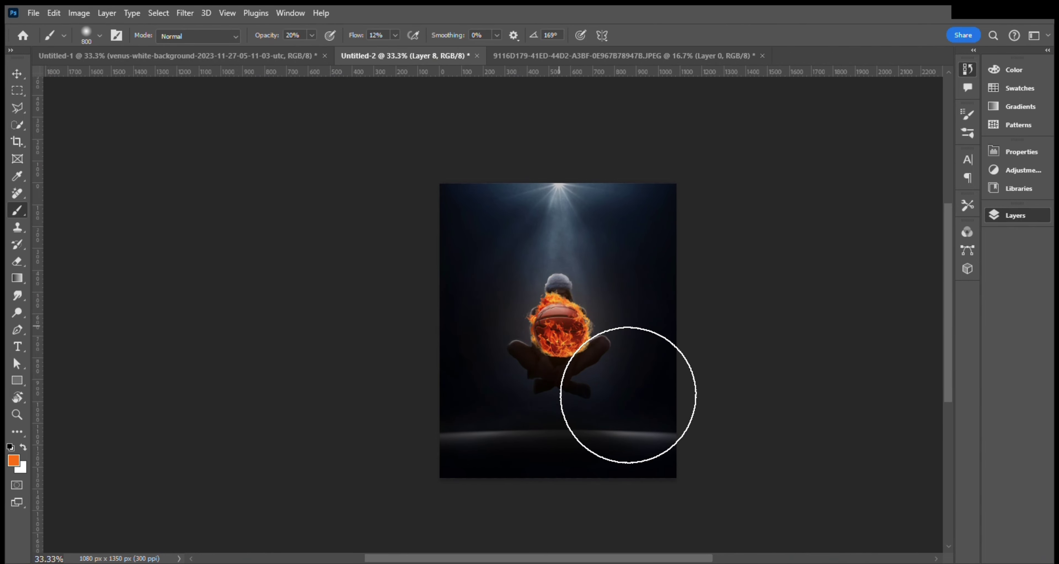
pyautogui.press('[')
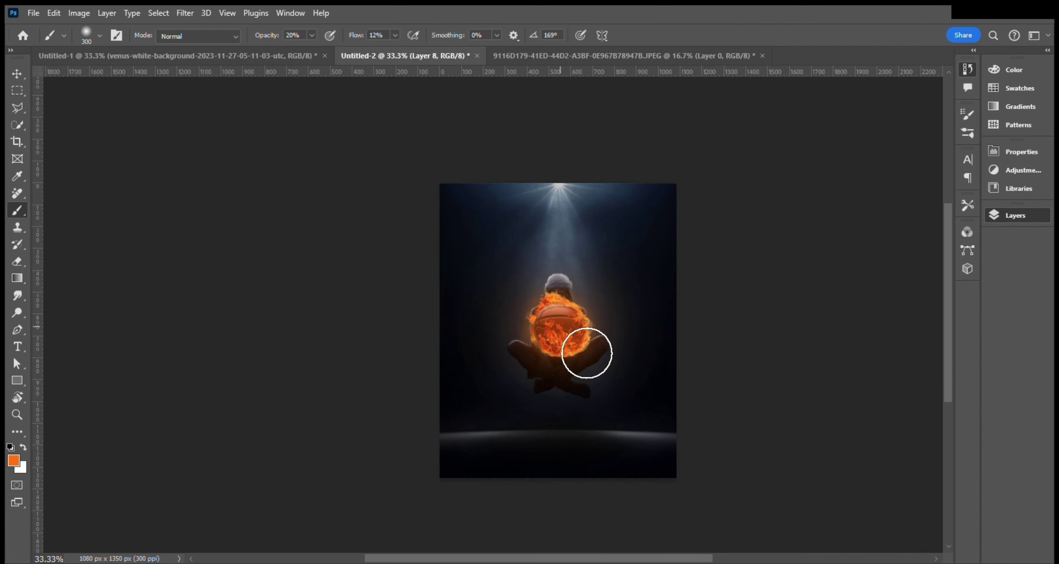
pyautogui.press(']')
pyautogui.press(']')
pyautogui.press(']')
pyautogui.press(']')
pyautogui.press(']')
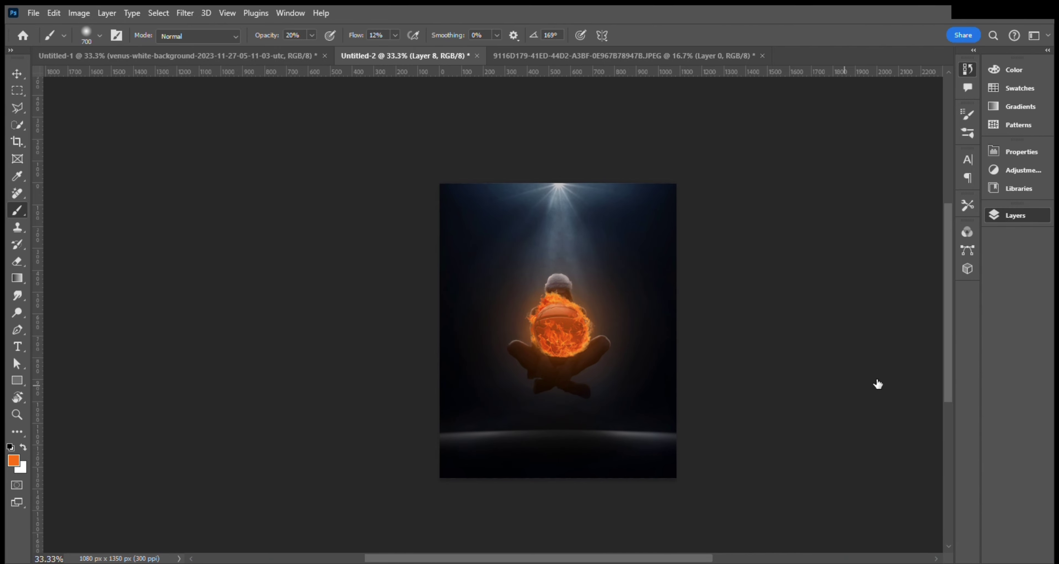
pyautogui.hotkey('ctrl', '-')
pyautogui.hotkey('ctrl', '-')
pyautogui.hotkey('ctrl', '+')
# Step: Place the fireball right of the figure and add a rotated copy on his left
pyautogui.press('v')
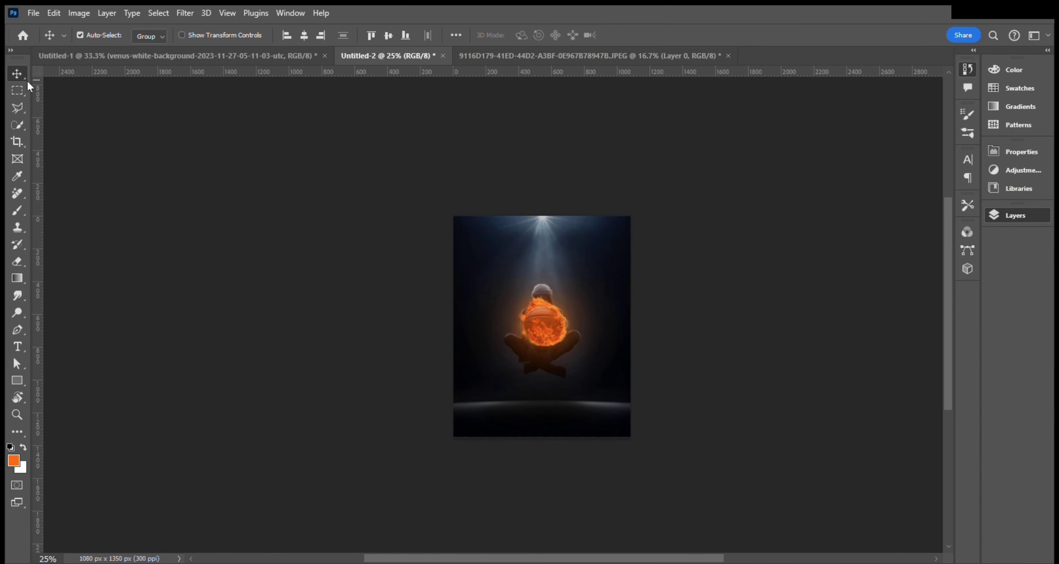
pyautogui.moveTo(566, 315); pyautogui.dragTo(477, 292)
pyautogui.hotkey('ctrl', '+')
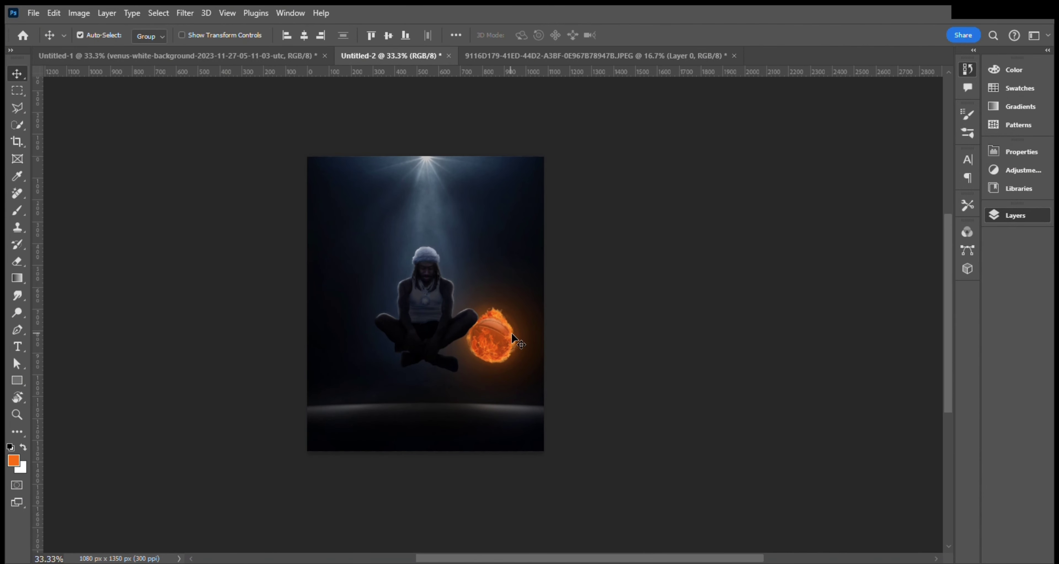
pyautogui.moveTo(501, 333); pyautogui.dragTo(361, 308)
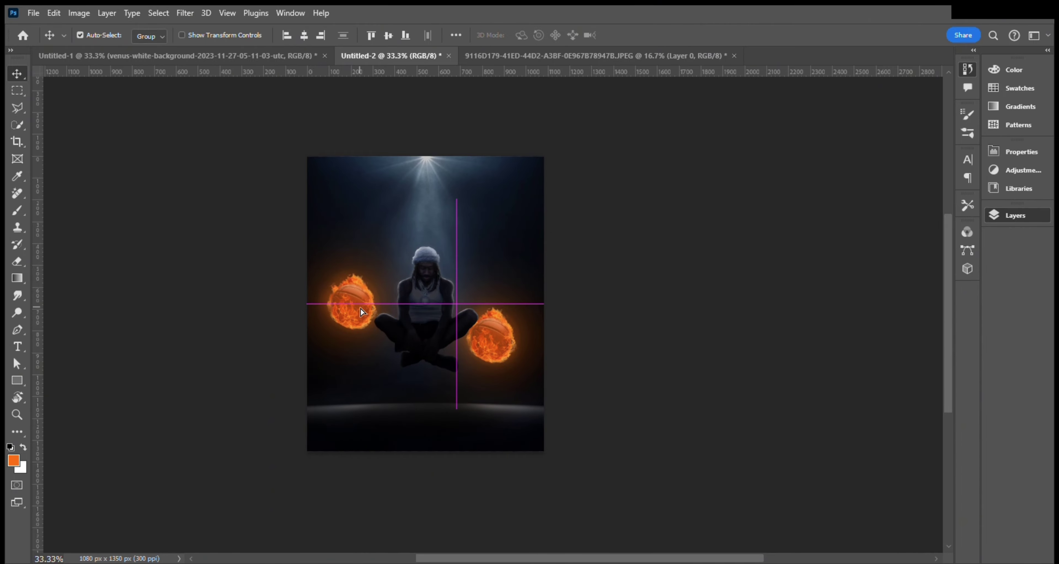
pyautogui.hotkey('ctrl', 't')
pyautogui.moveTo(359, 424)
pyautogui.mouseDown()
pyautogui.moveTo(408, 277)
pyautogui.moveTo(294, 420)
pyautogui.moveTo(402, 420)
pyautogui.mouseUp()
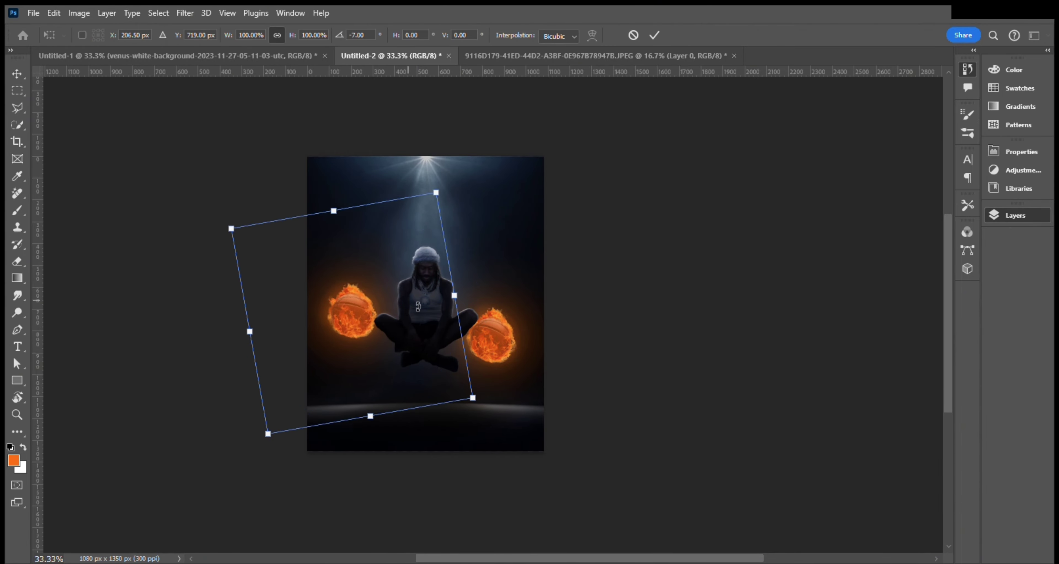
pyautogui.press('Return')
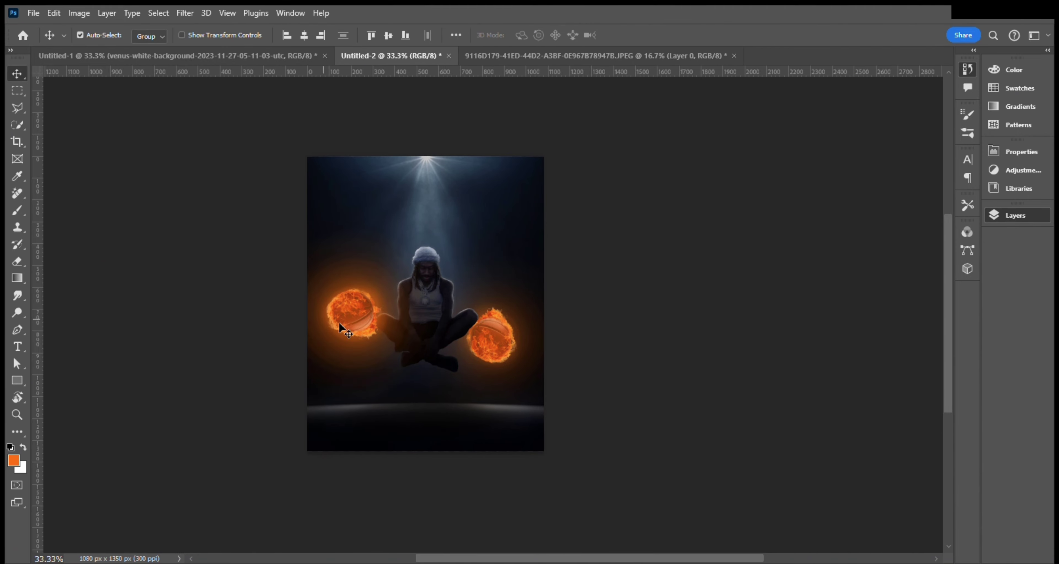
# Step: Add a fireball copy above the man's head, rotated nearly upside down
pyautogui.moveTo(343, 324); pyautogui.dragTo(450, 231)
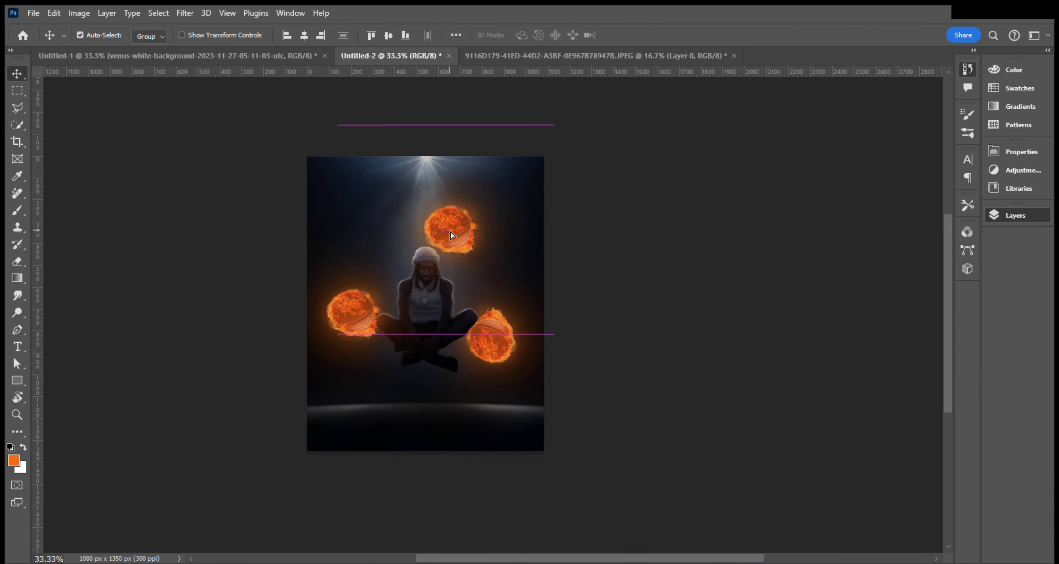
pyautogui.moveTo(449, 240); pyautogui.dragTo(458, 232)
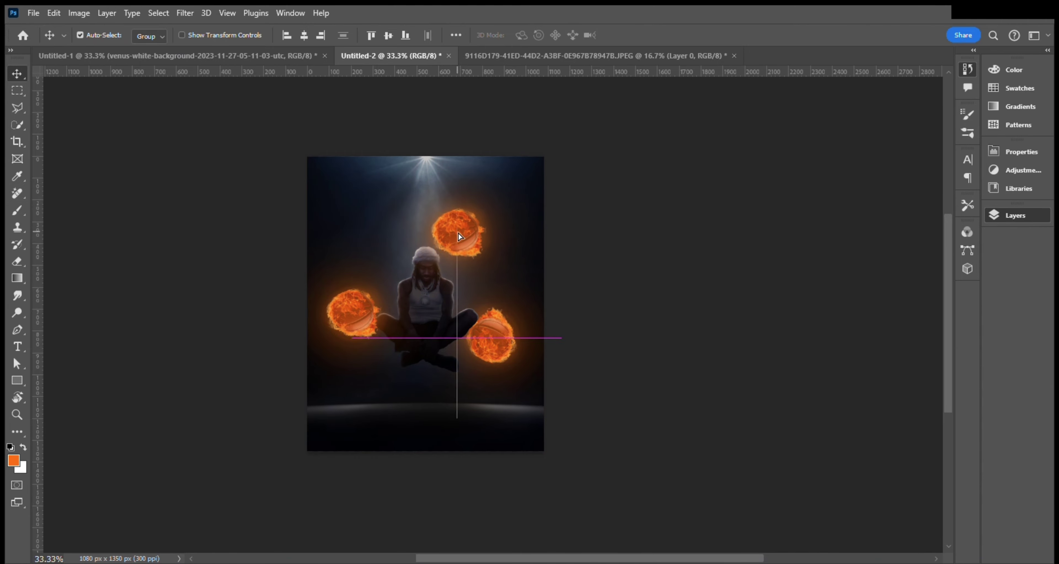
pyautogui.hotkey('ctrl', 't')
pyautogui.moveTo(615, 217); pyautogui.dragTo(246, 143)
pyautogui.press('Return')
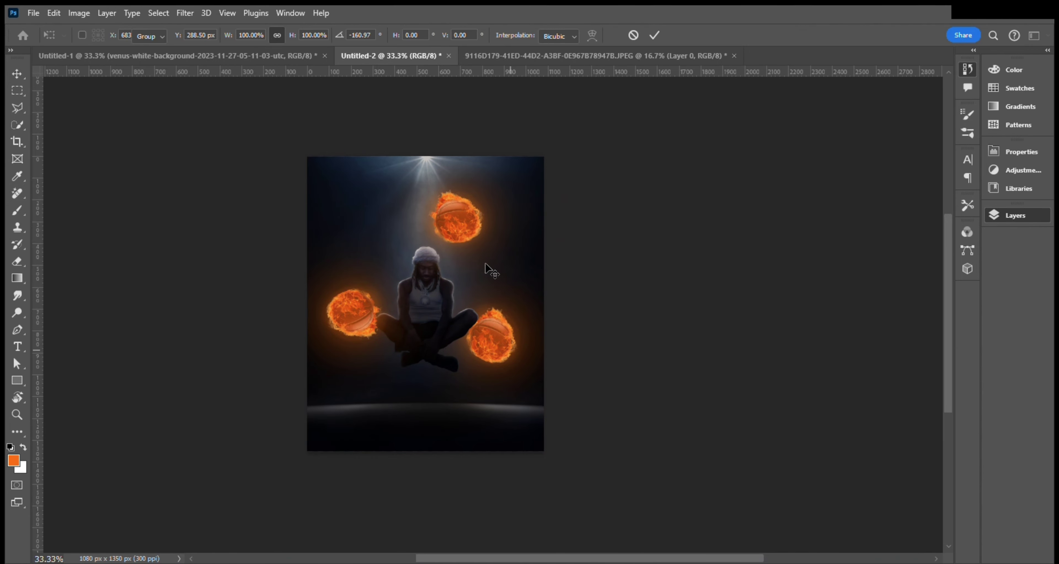
pyautogui.moveTo(459, 234); pyautogui.dragTo(450, 240)
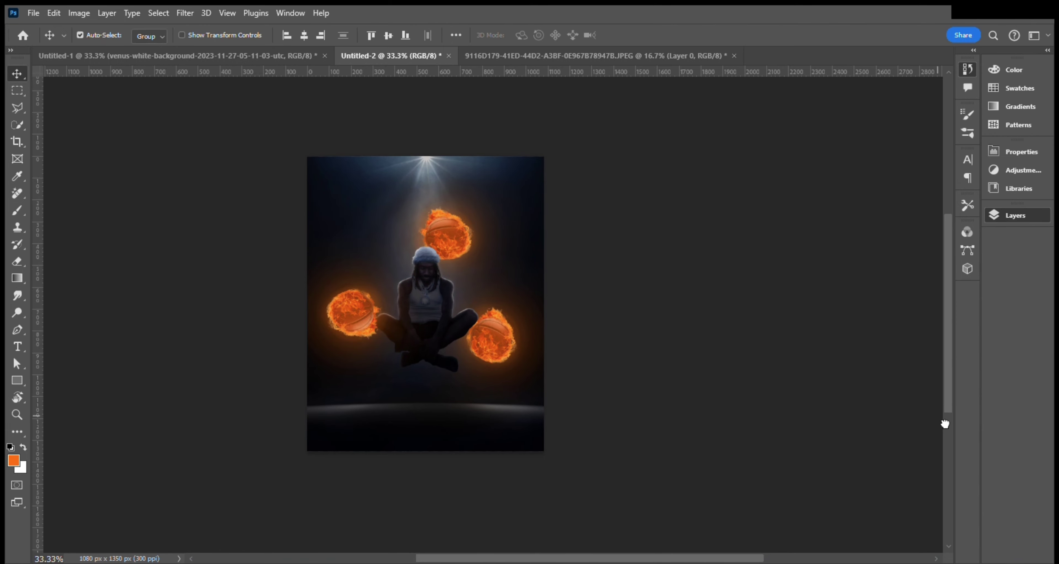
# Step: Lower the left fireball slightly and select the right fireball's layer for motion blur
pyautogui.moveTo(342, 313); pyautogui.dragTo(341, 324)
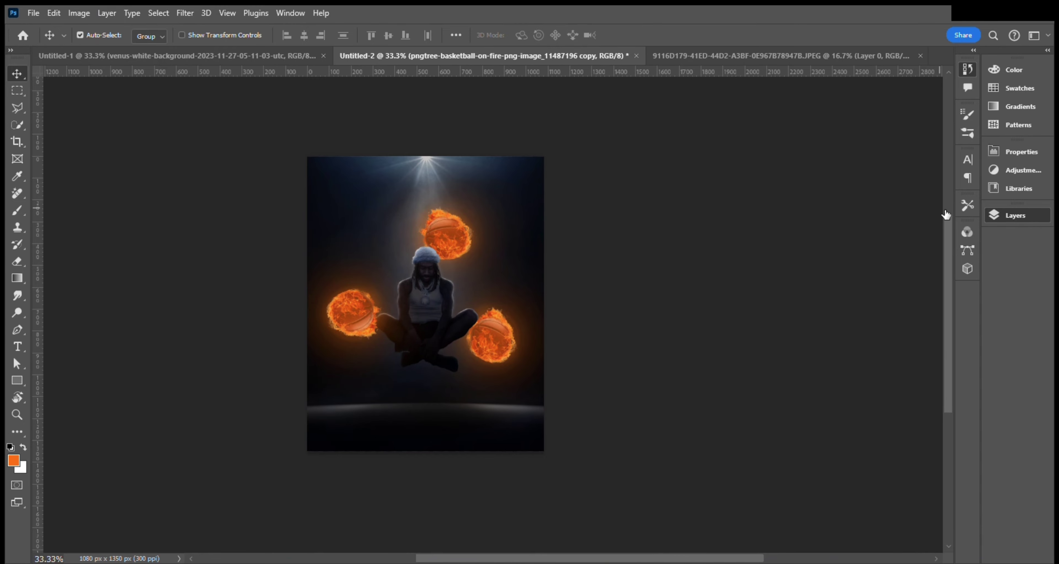
pyautogui.hotkey('ctrl', '+')
pyautogui.hotkey('ctrl', '+')
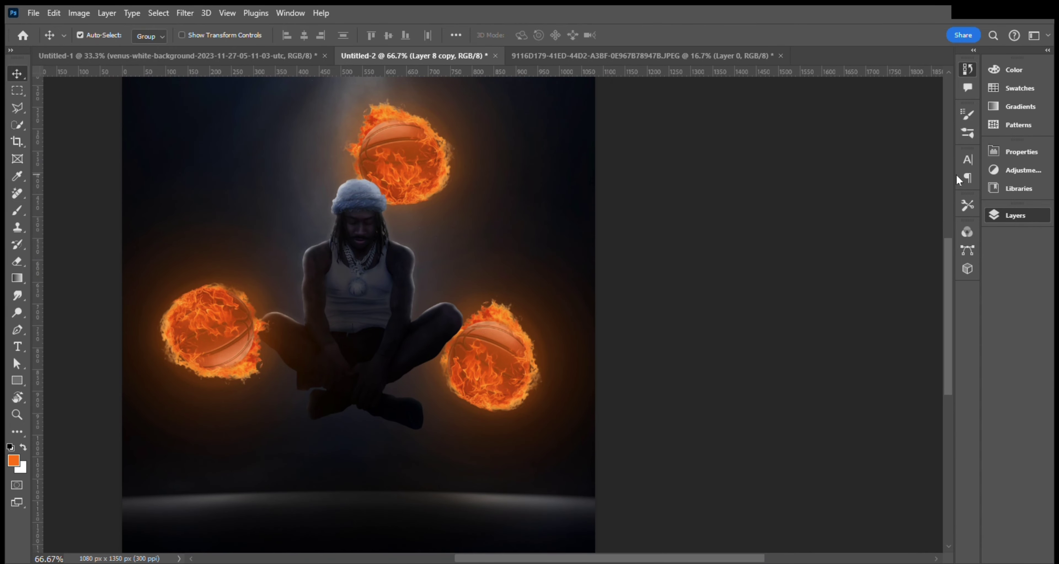
pyautogui.click(485, 366)
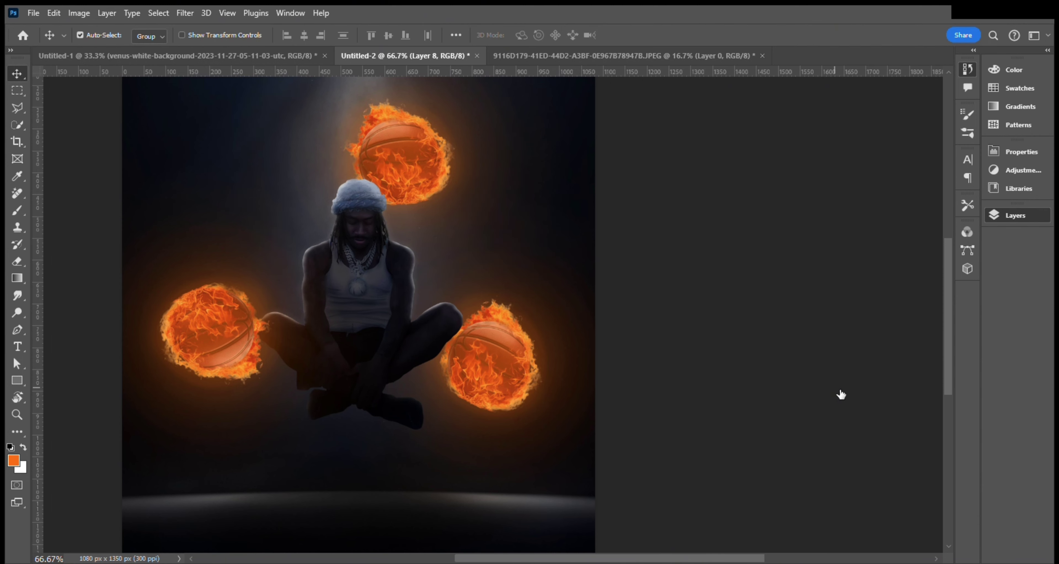
pyautogui.click(934, 386)
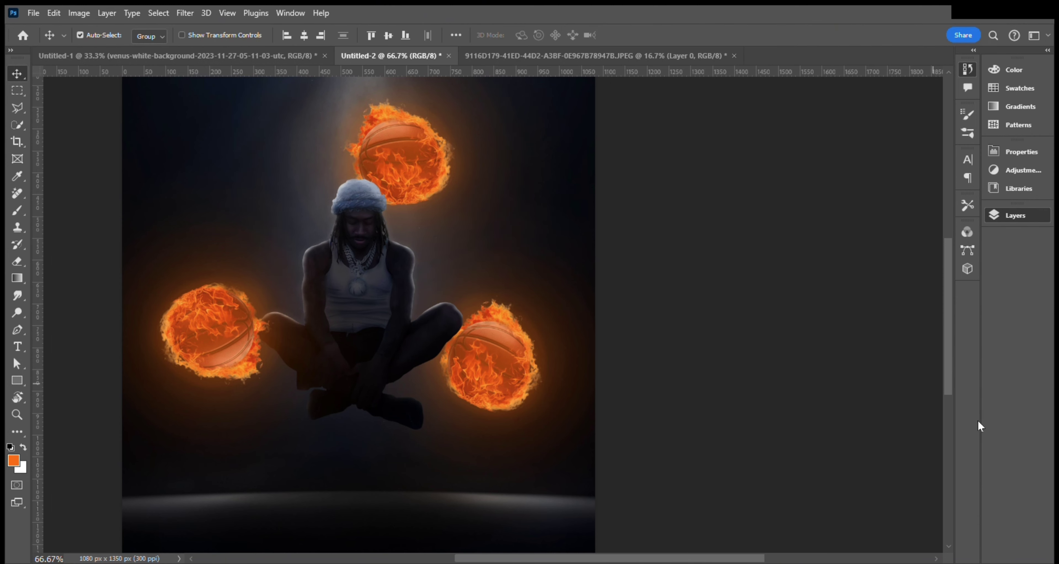
pyautogui.click(506, 352)
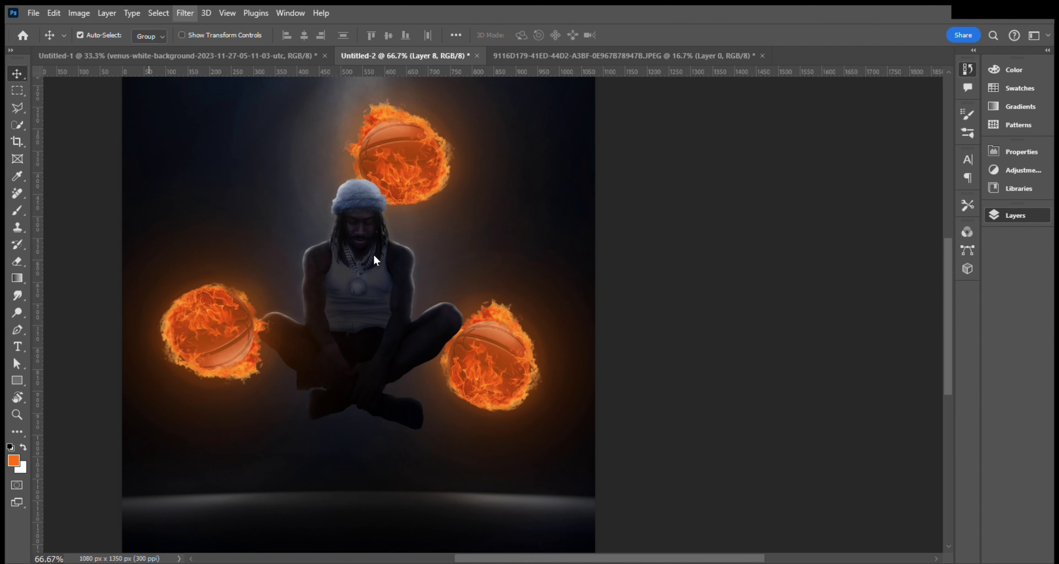
pyautogui.press('h')
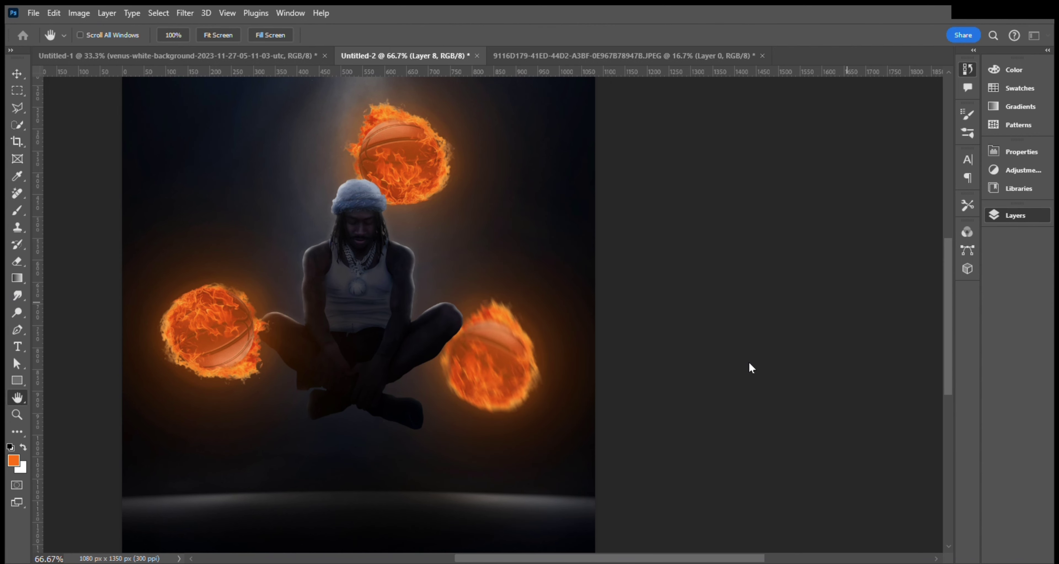
pyautogui.hotkey('ctrl', '-')
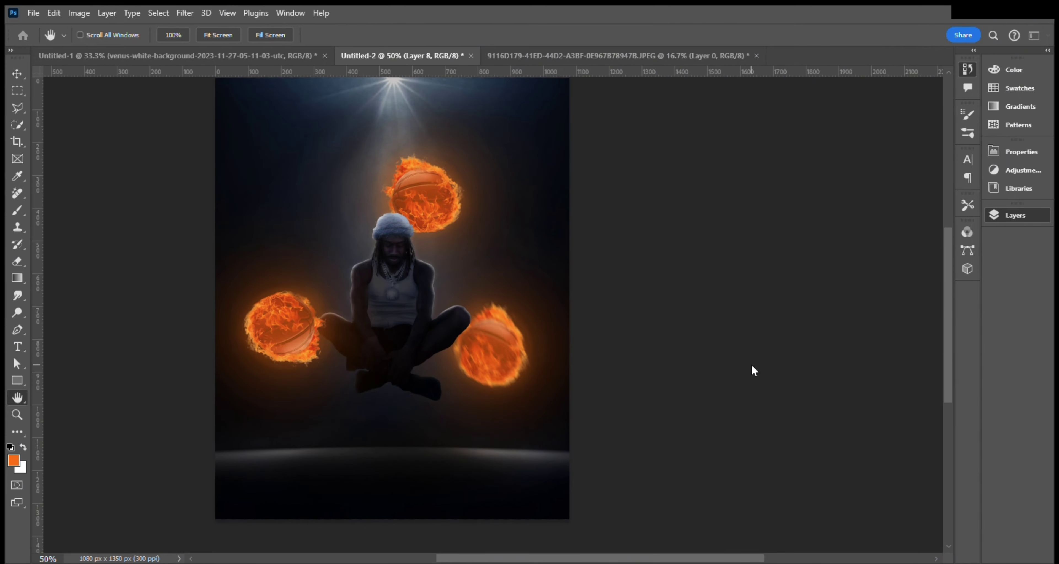
# Step: Rotate the fireball, then duplicate it and transform the copy
pyautogui.press('v')
pyautogui.hotkey('ctrl', 't')
pyautogui.moveTo(688, 300)
pyautogui.mouseDown()
pyautogui.moveTo(702, 278)
pyautogui.moveTo(660, 278)
pyautogui.mouseUp()
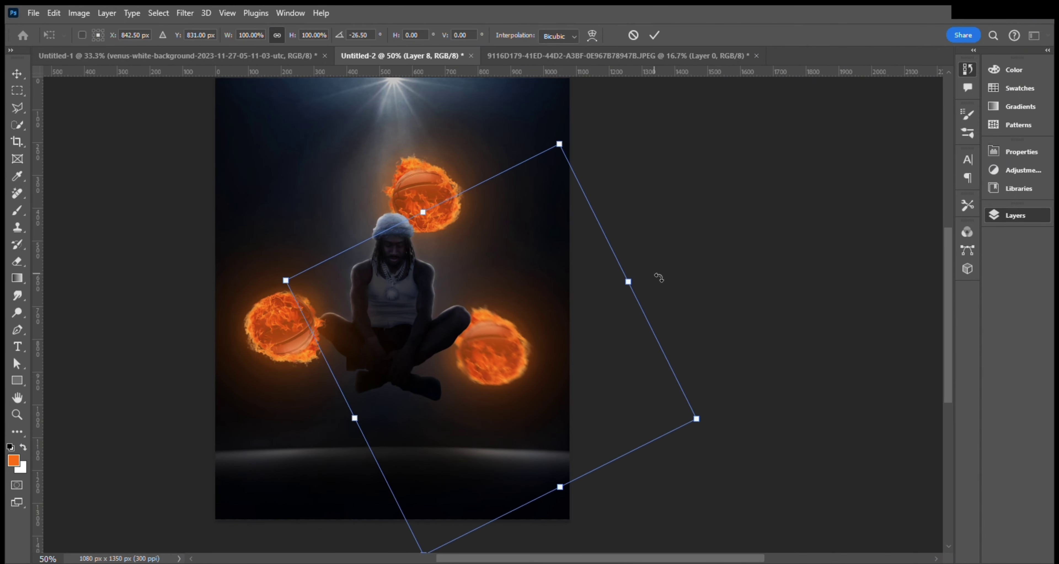
pyautogui.press('Return')
pyautogui.hotkey('ctrl', 'j')
pyautogui.hotkey('ctrl', 't')
pyautogui.scroll(3, 568, 370)
pyautogui.moveTo(571, 477)
pyautogui.mouseDown()
pyautogui.moveTo(614, 260)
pyautogui.moveTo(664, 383)
pyautogui.moveTo(671, 317)
pyautogui.mouseUp()
pyautogui.scroll(-3, 664, 382)
pyautogui.press('Return')
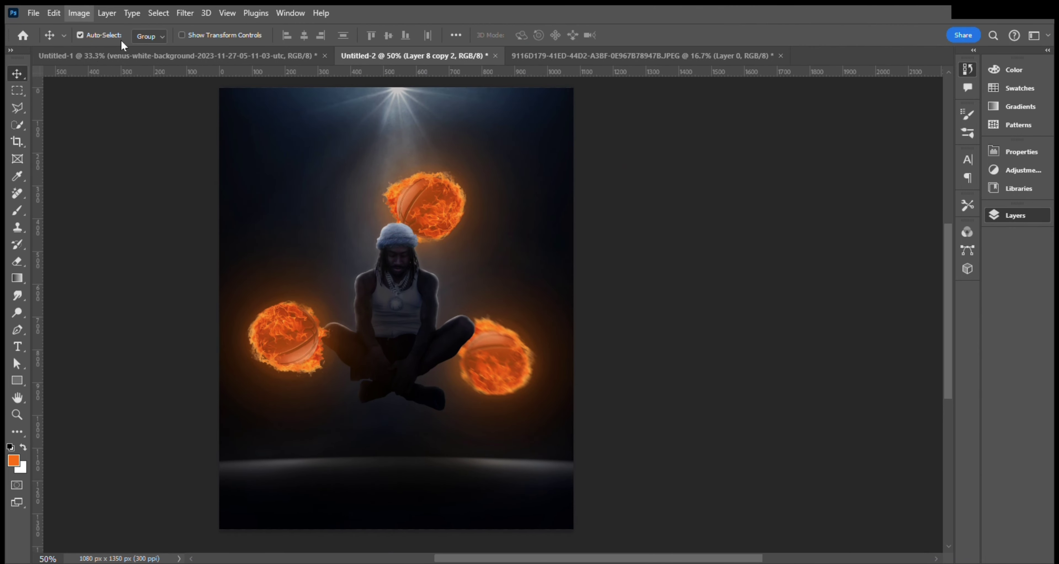
# Step: Pan the view and step down to the layer below
pyautogui.press('h')
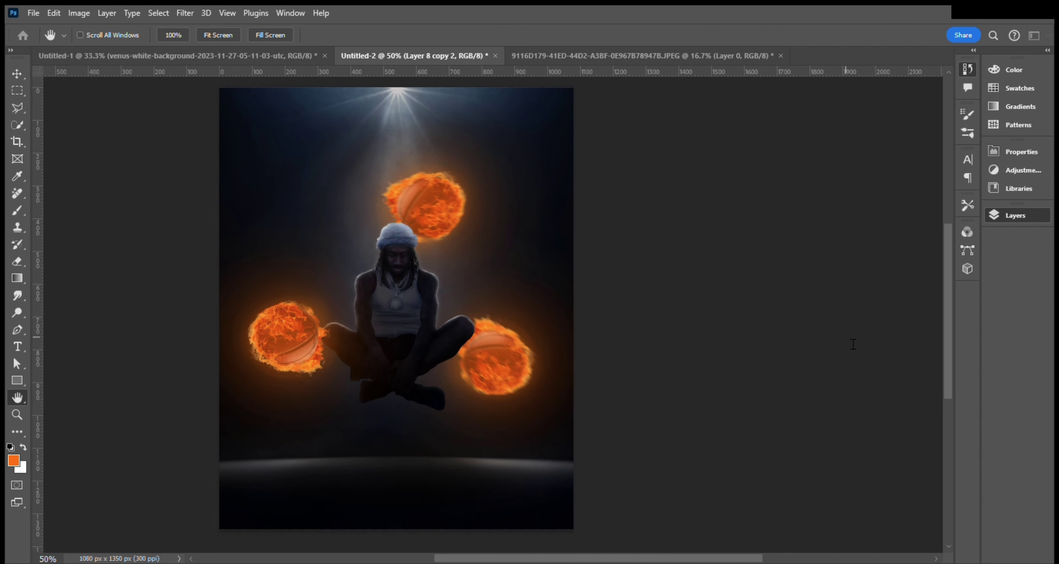
pyautogui.press('v')
pyautogui.hotkey('alt', '[')
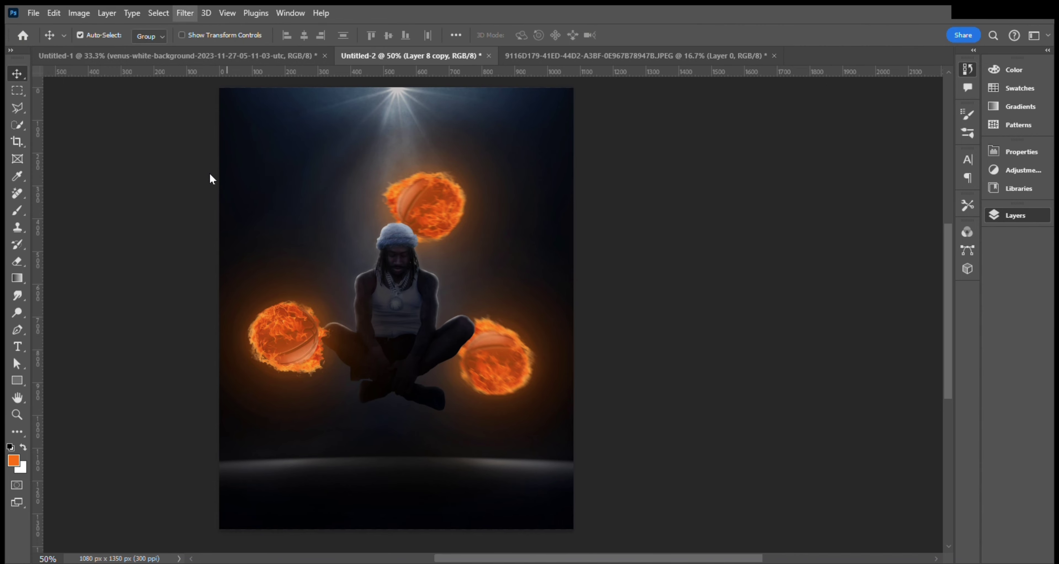
pyautogui.press('h')
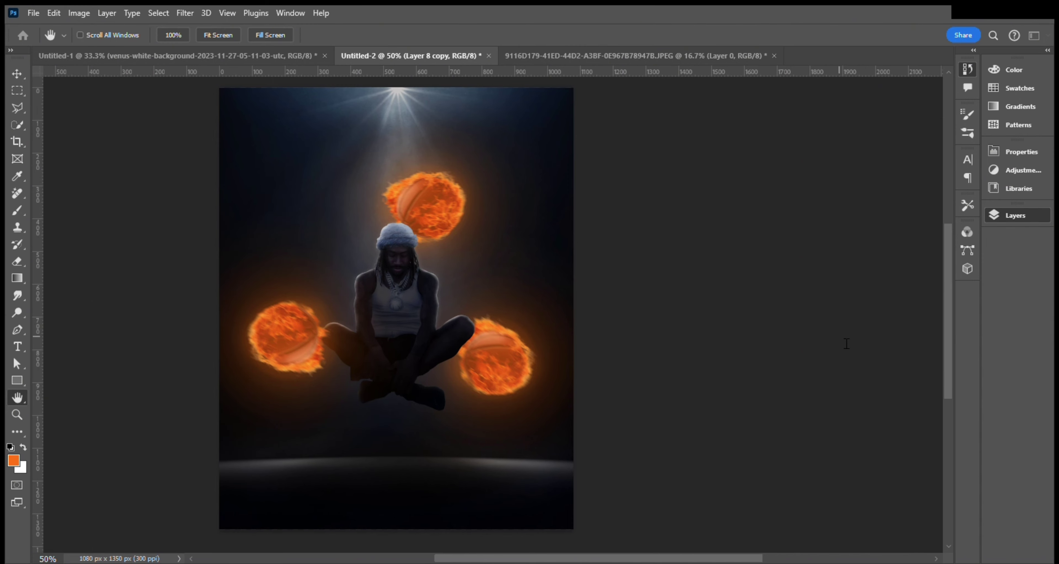
pyautogui.press('v')
pyautogui.scroll(-3, 880, 288)
pyautogui.scroll(-2, 880, 288)
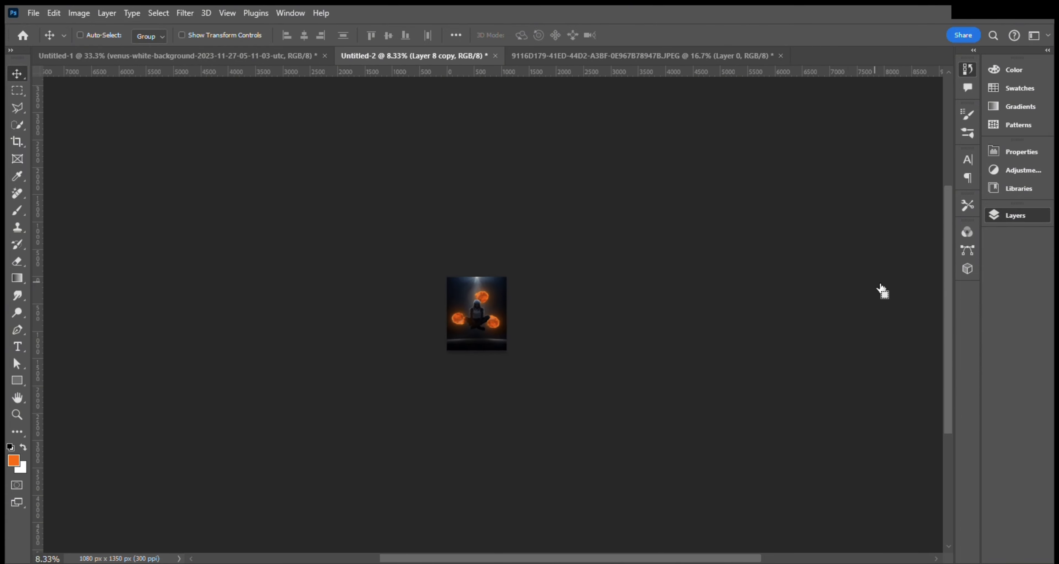
pyautogui.scroll(5, 746, 285)
# Step: Duplicate the fireball and shrink and reposition the copy slightly
pyautogui.hotkey('ctrl', 'j')
pyautogui.hotkey('ctrl', 't')
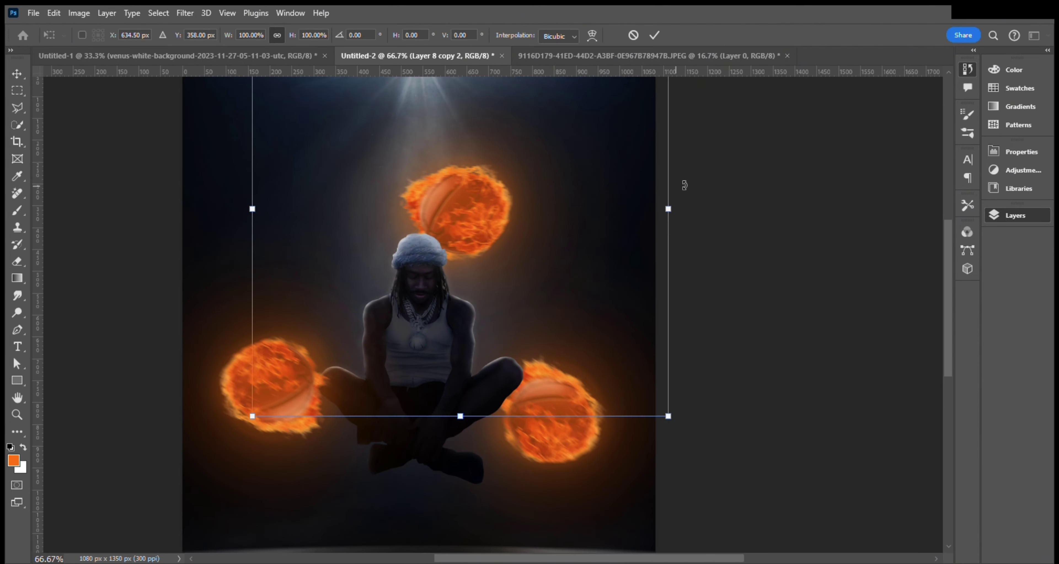
pyautogui.moveTo(678, 126); pyautogui.dragTo(660, 144)
pyautogui.scroll(-4, 631, 329)
pyautogui.moveTo(543, 267); pyautogui.dragTo(529, 276)
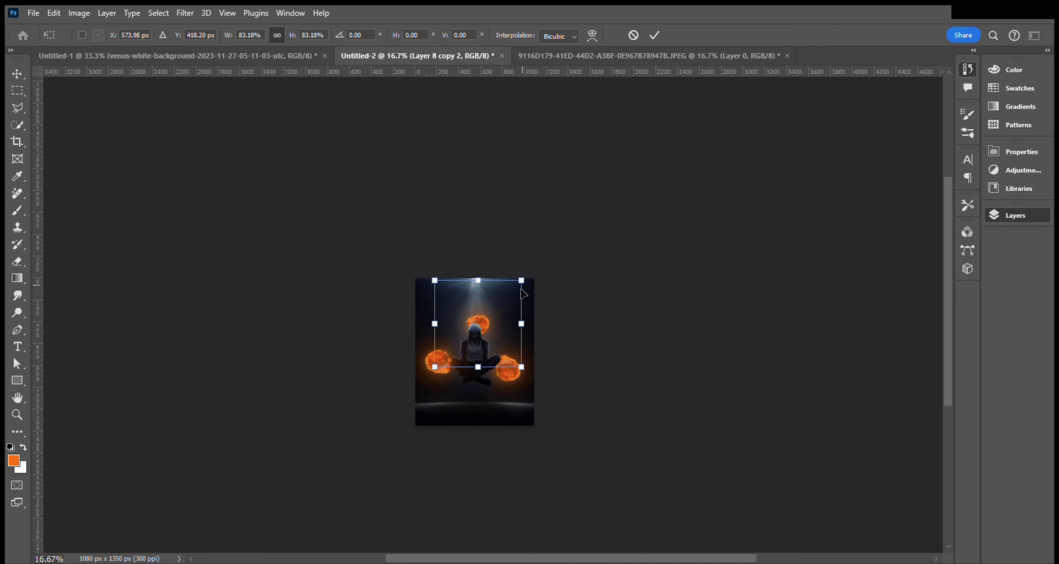
pyautogui.press('Return')
pyautogui.scroll(1, 506, 369)
# Step: Scale fireball Layer 8 to about 94%, then add a copy enlarged to about 105%
pyautogui.click(506, 368)
pyautogui.hotkey('ctrl', 't')
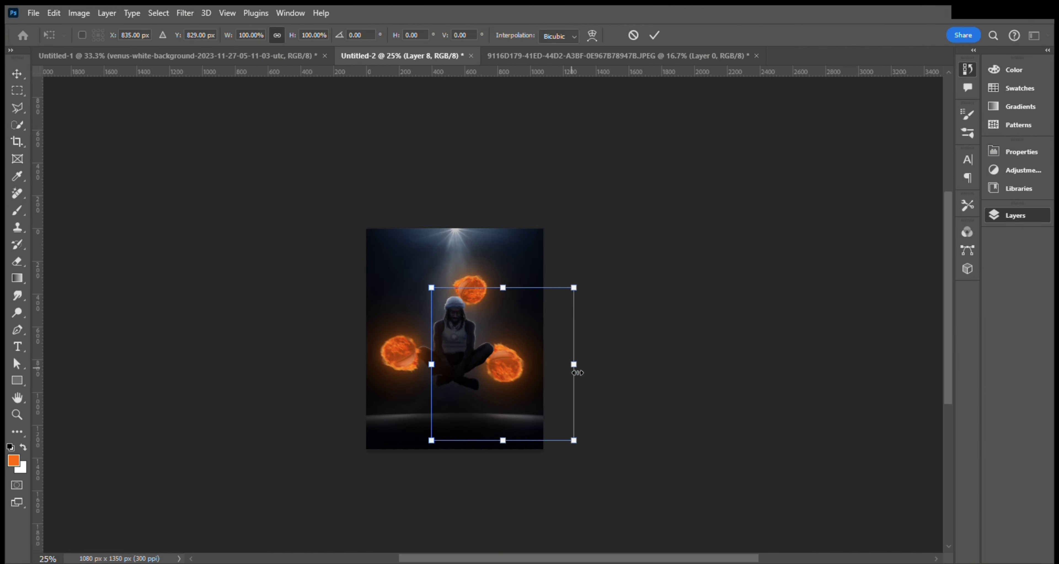
pyautogui.moveTo(575, 366); pyautogui.dragTo(550, 382)
pyautogui.scroll(-1, 541, 399)
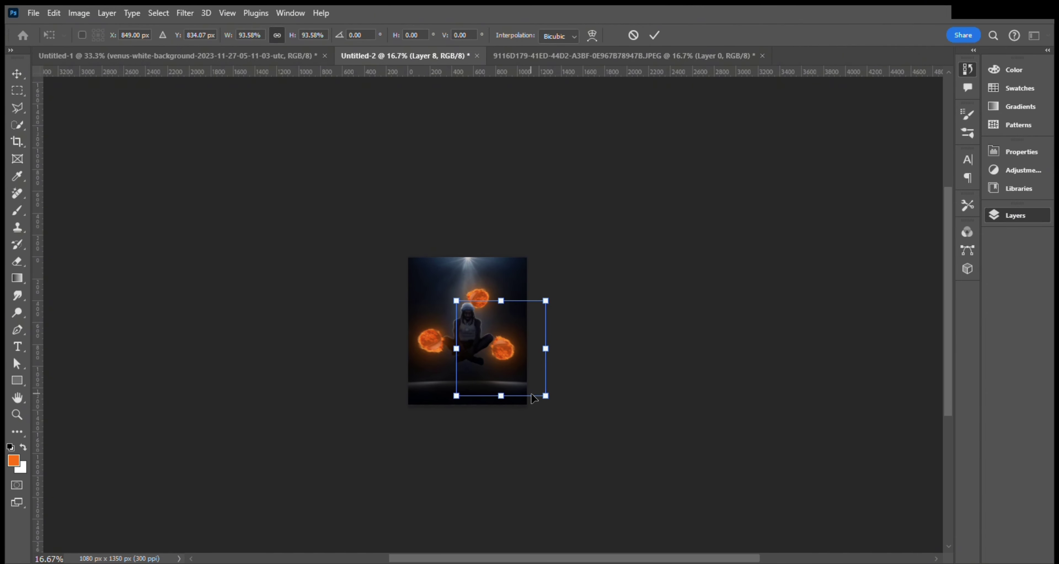
pyautogui.press('Return')
pyautogui.hotkey('ctrl', 'j')
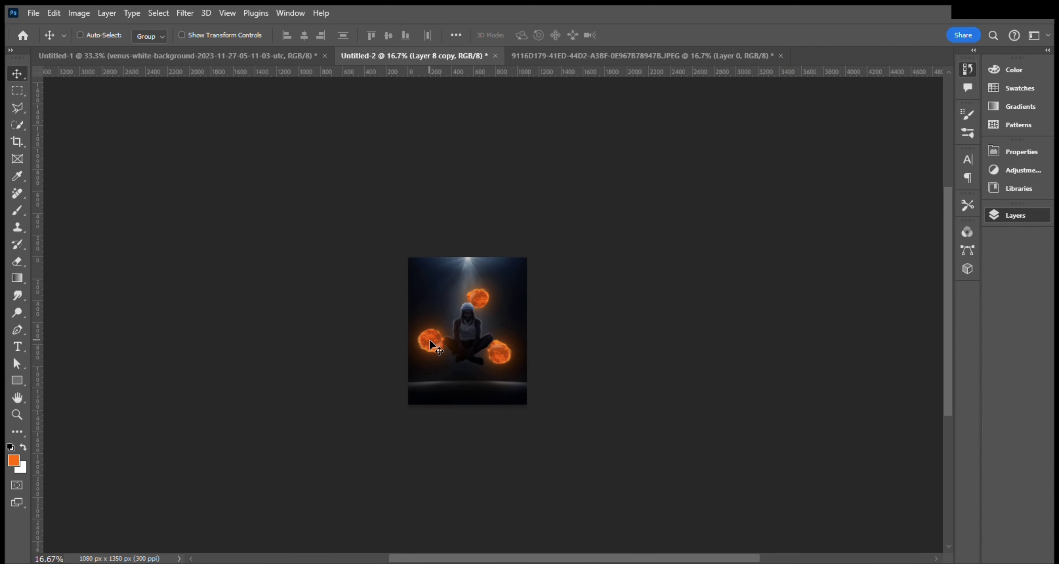
pyautogui.hotkey('ctrl', 't')
pyautogui.moveTo(485, 288); pyautogui.dragTo(492, 289)
pyautogui.press('Return')
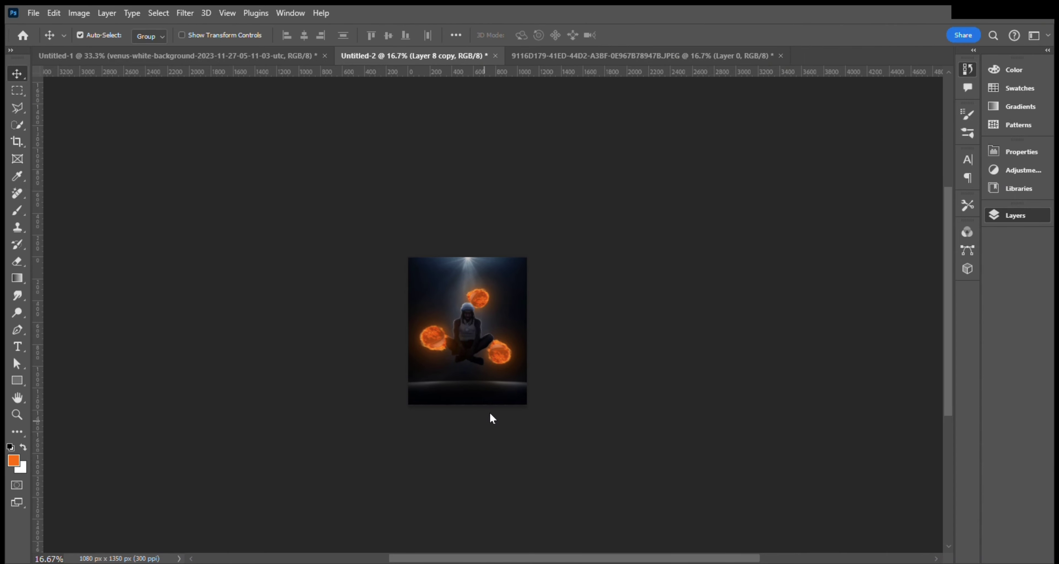
pyautogui.scroll(2, 492, 414)
pyautogui.scroll(1, 493, 417)
# Step: Nudge the left fireball slightly left and desaturate the man to grey
pyautogui.hotkey('shift', 'Left')
pyautogui.hotkey('shift', 'Left')
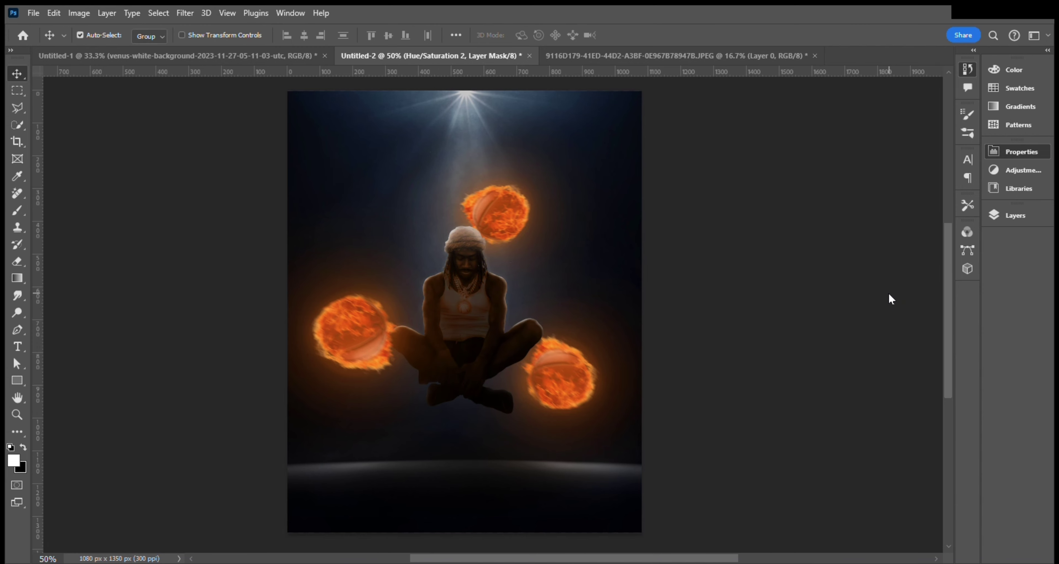
pyautogui.hotkey('ctrl', 'i')
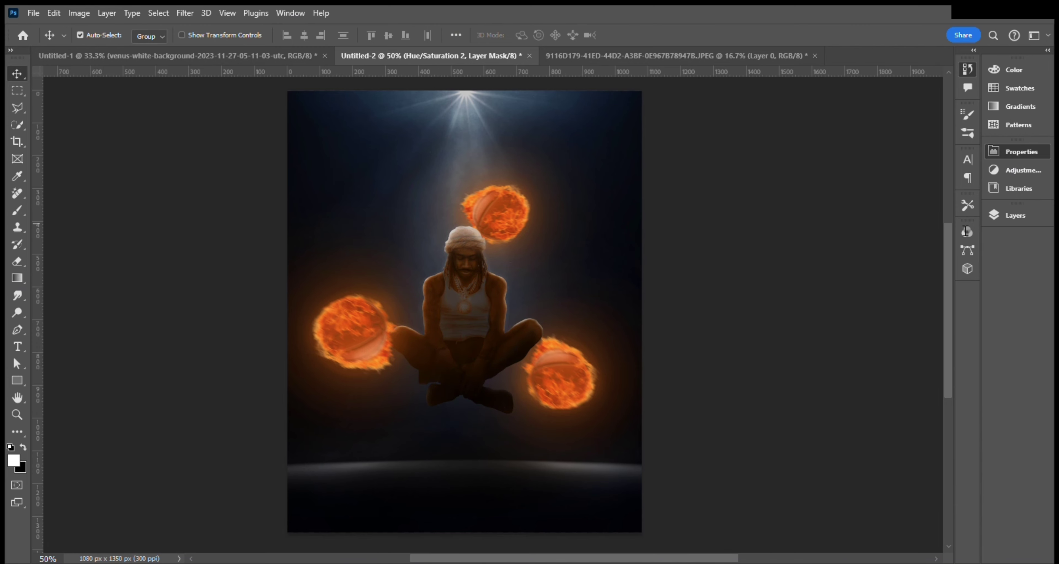
pyautogui.press('F7')
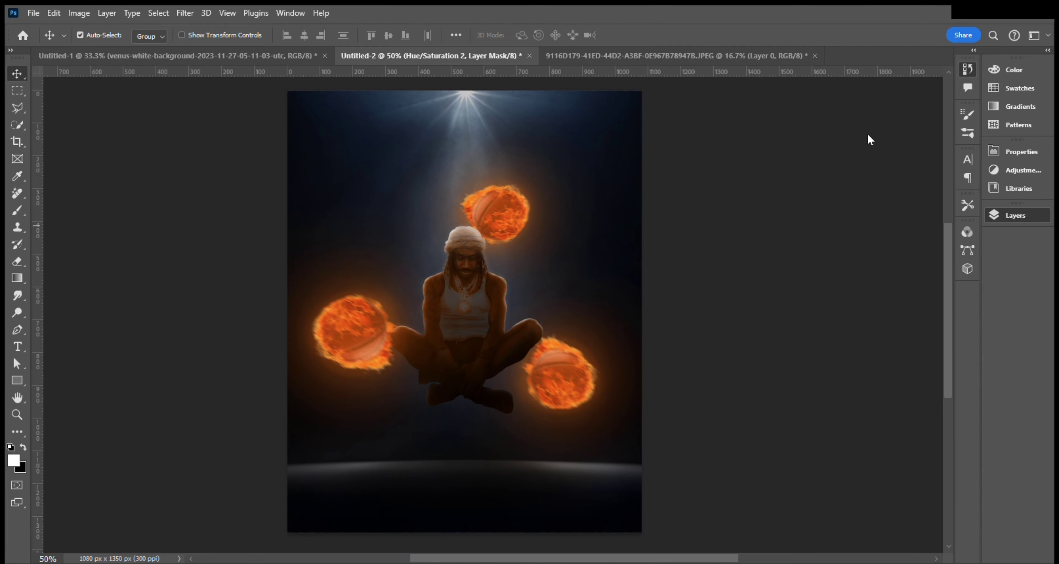
# Step: Zoom in on the lower-right fireball and ready a soft brush at 20% opacity, 12% flow
pyautogui.hotkey('ctrl', '1')
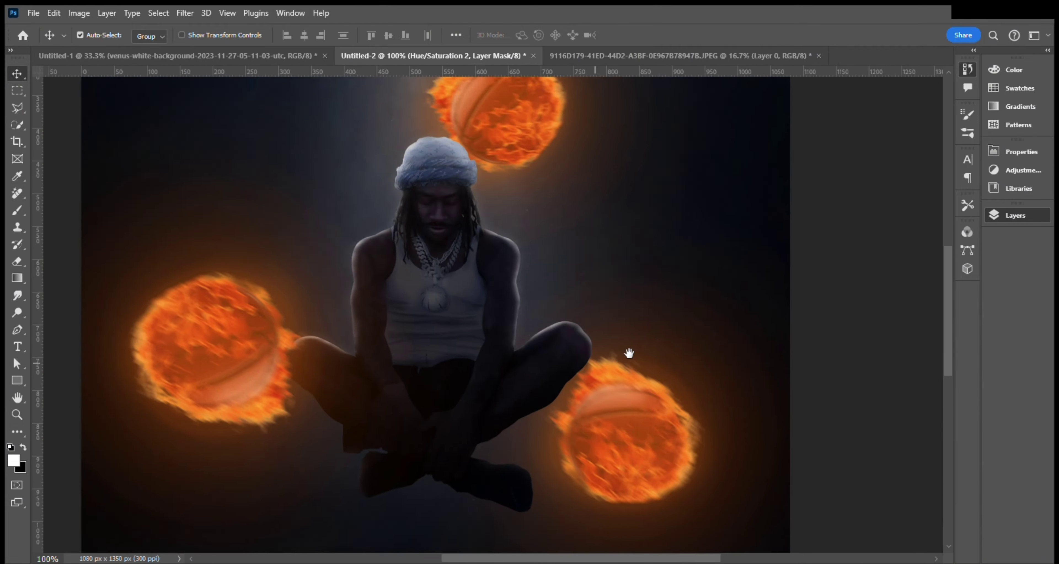
pyautogui.moveTo(629, 353); pyautogui.dragTo(473, 288)
pyautogui.press('b')
pyautogui.hotkey('ctrl', '+')
pyautogui.hotkey('ctrl', '+')
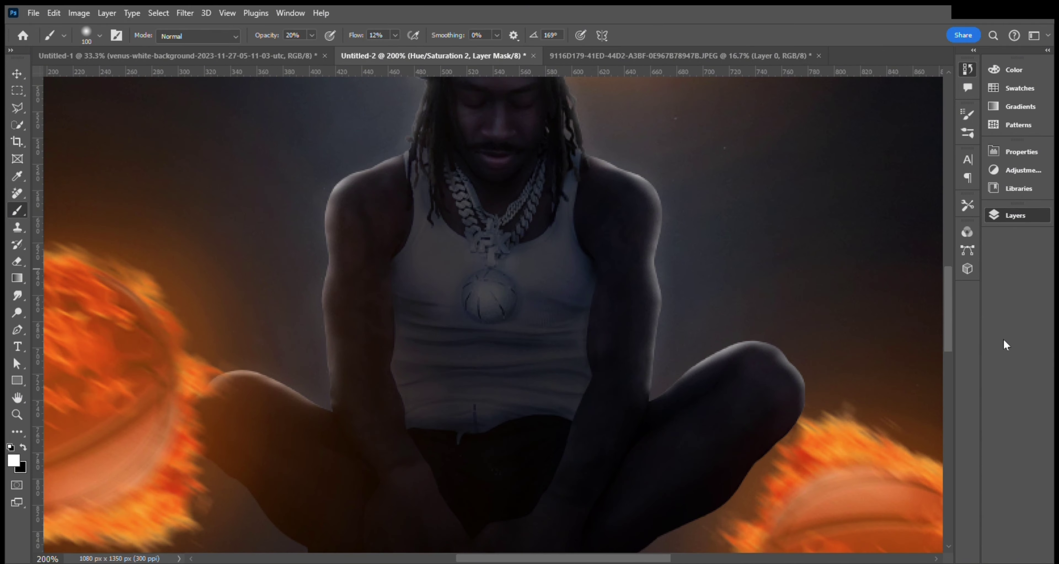
# Step: Paint soft black size-20 shading along the left fireball's seams and left side
pyautogui.moveTo(493, 335); pyautogui.dragTo(905, 228)
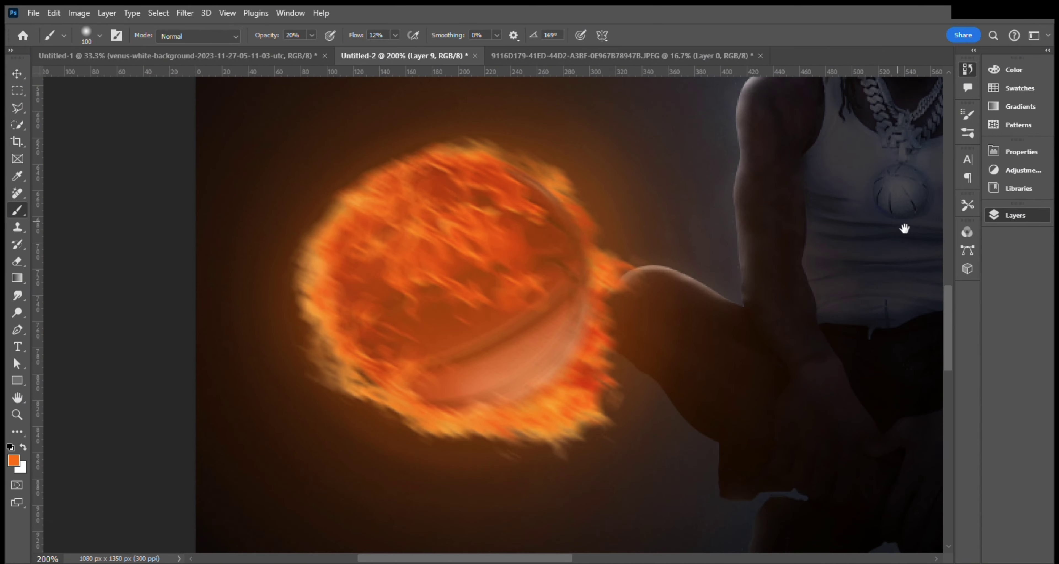
pyautogui.click(11, 447)
pyautogui.press('[')
pyautogui.press('[')
pyautogui.press('[')
pyautogui.moveTo(407, 376)
pyautogui.mouseDown()
pyautogui.moveTo(480, 364)
pyautogui.moveTo(565, 264)
pyautogui.mouseUp()
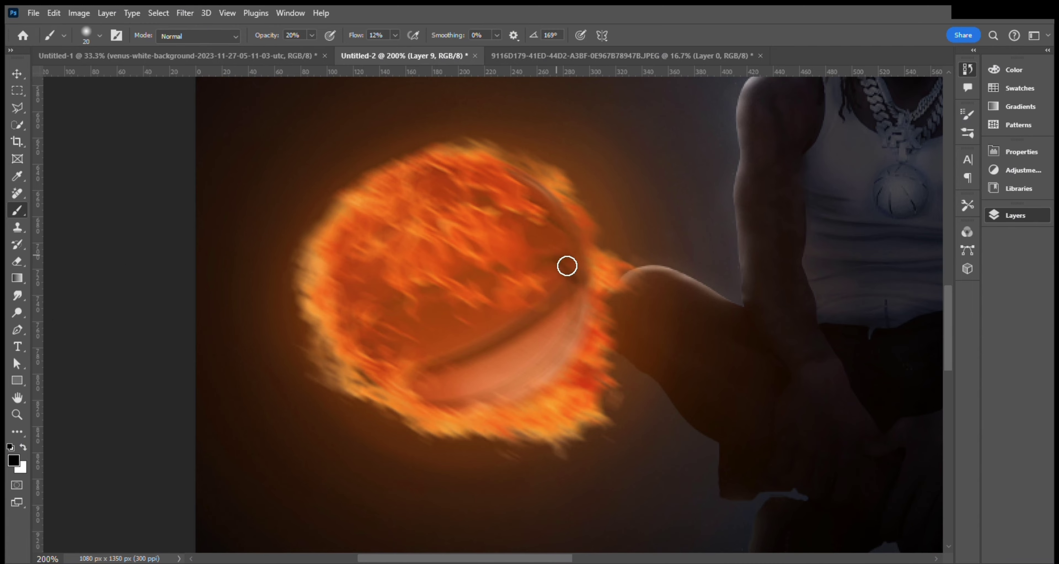
pyautogui.moveTo(382, 314)
pyautogui.mouseDown()
pyautogui.moveTo(577, 257)
pyautogui.moveTo(570, 211)
pyautogui.mouseUp()
pyautogui.moveTo(427, 411); pyautogui.dragTo(589, 351)
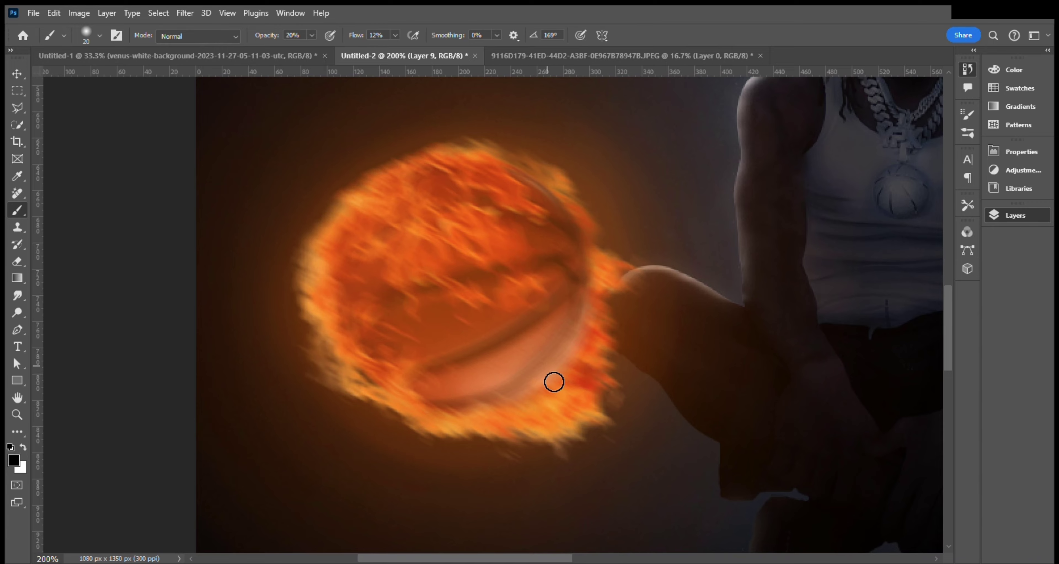
pyautogui.moveTo(449, 415)
pyautogui.mouseDown()
pyautogui.moveTo(378, 357)
pyautogui.moveTo(469, 291)
pyautogui.moveTo(442, 227)
pyautogui.mouseUp()
# Step: Bring the lower-right fireball into view and create a new Layer 10 for it
pyautogui.hotkey('ctrl', '0')
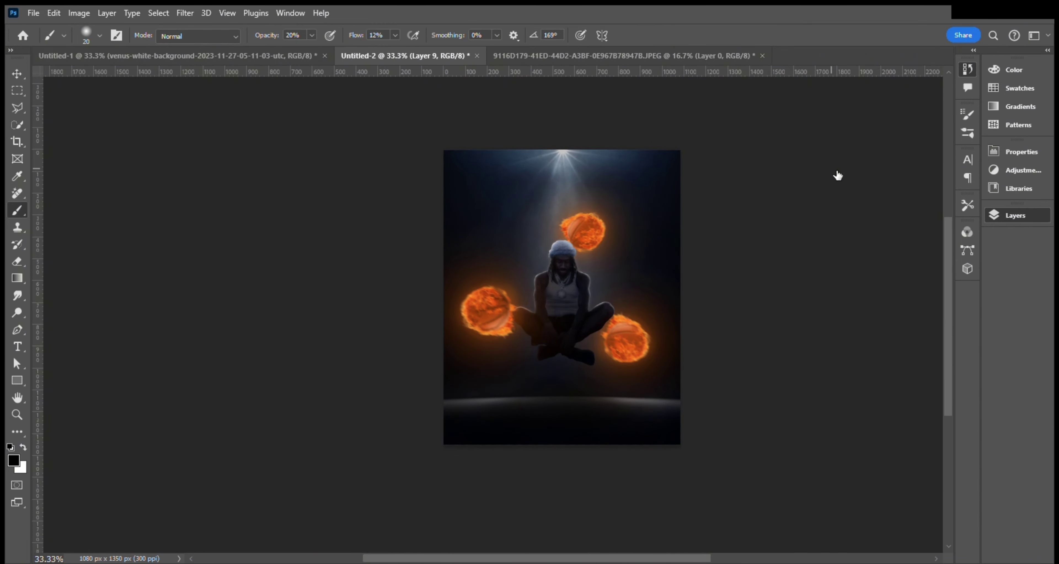
pyautogui.scroll(3, 894, 164)
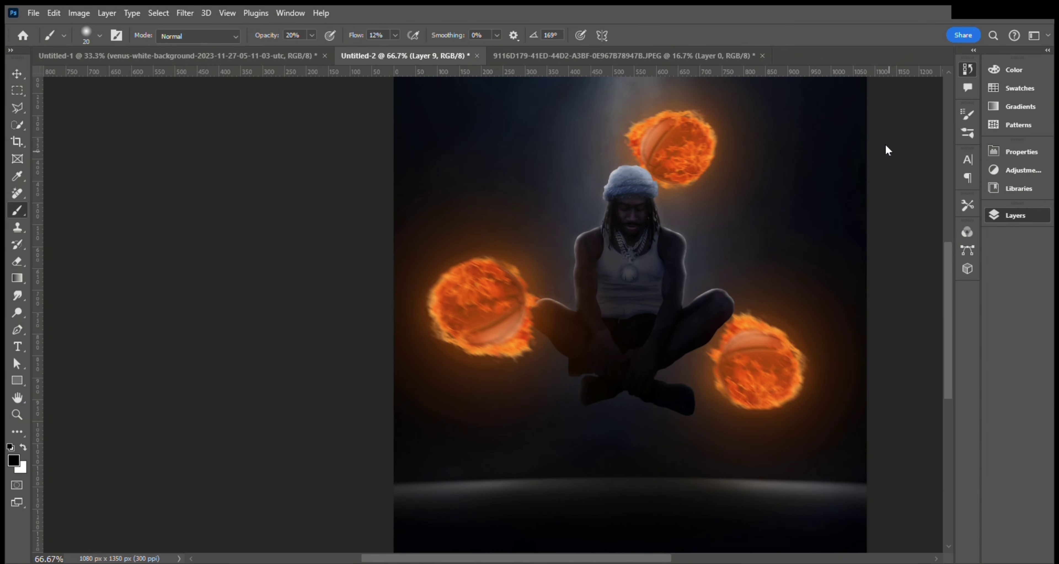
pyautogui.scroll(-5, 846, 180)
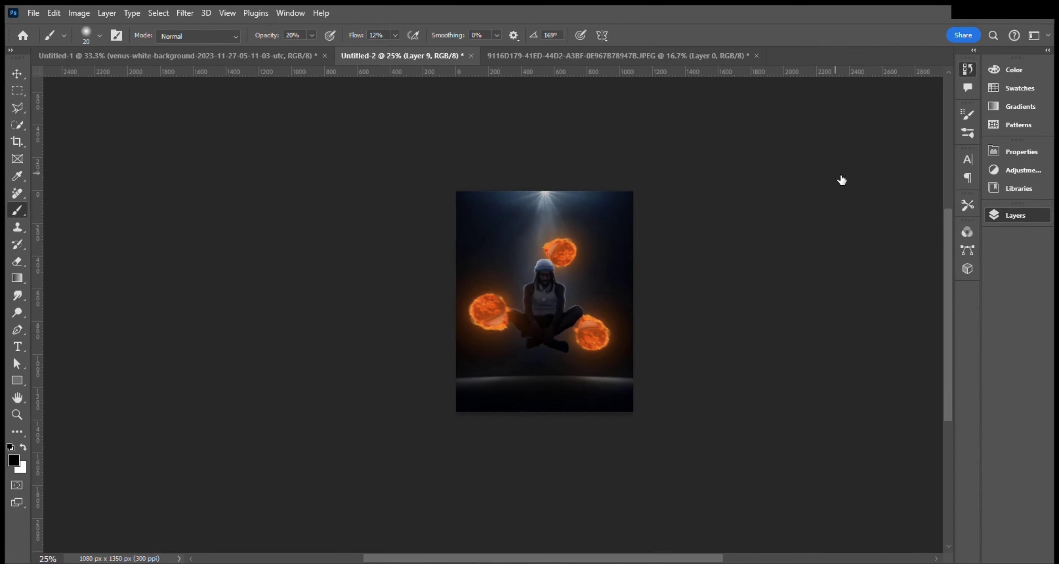
pyautogui.scroll(2, 698, 213)
pyautogui.scroll(3, 626, 255)
pyautogui.moveTo(627, 255)
pyautogui.mouseDown()
pyautogui.moveTo(877, 382)
pyautogui.moveTo(561, 294)
pyautogui.moveTo(676, 107)
pyautogui.mouseUp()
pyautogui.hotkey('ctrl', 'shift', 'alt', 'n')
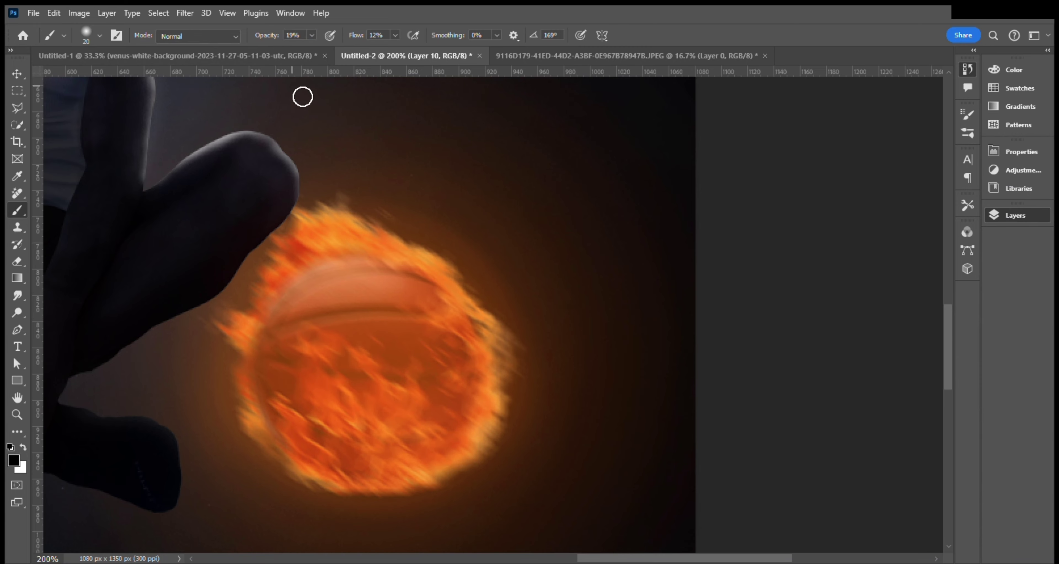
# Step: Paint soft dark shading across the lower-right fireball's seams on Layer 10
pyautogui.moveTo(441, 327); pyautogui.dragTo(293, 318)
pyautogui.moveTo(448, 280); pyautogui.dragTo(290, 309)
pyautogui.moveTo(452, 358); pyautogui.dragTo(402, 399)
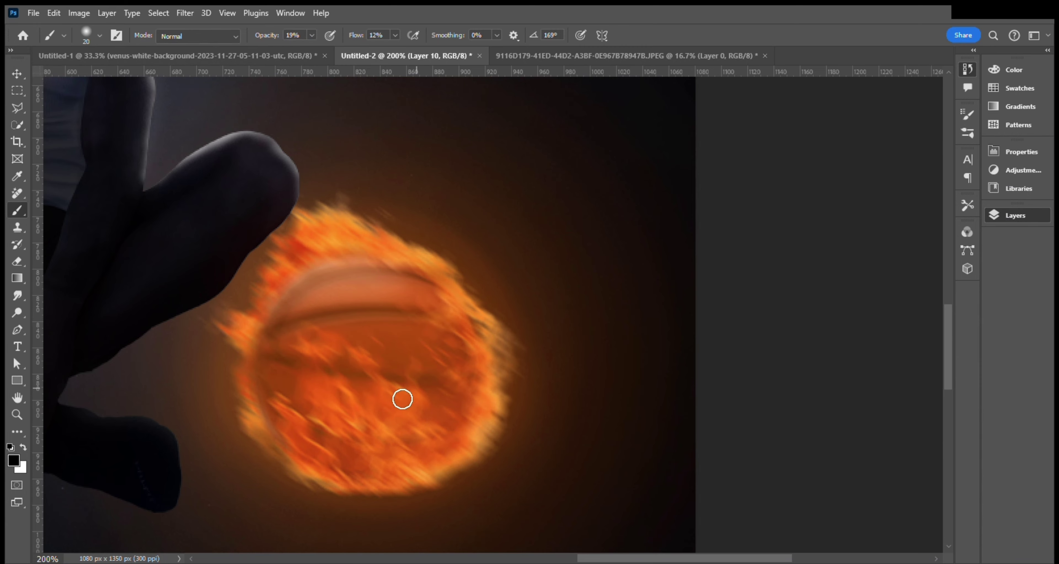
pyautogui.moveTo(423, 448)
pyautogui.mouseDown()
pyautogui.moveTo(267, 421)
pyautogui.moveTo(372, 447)
pyautogui.moveTo(492, 379)
pyautogui.mouseUp()
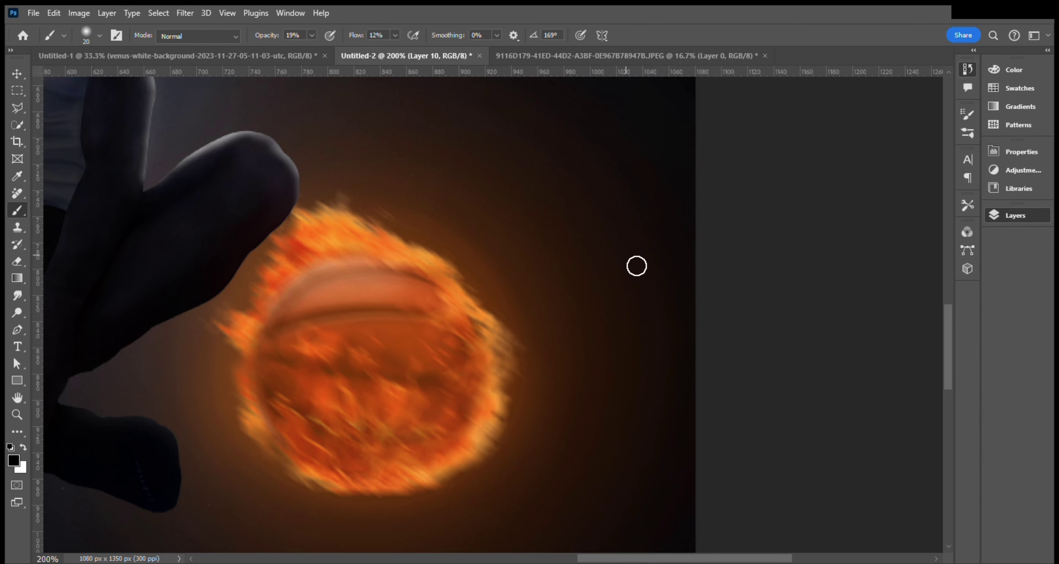
pyautogui.scroll(-7, 617, 280)
pyautogui.hotkey('ctrl', '+')
pyautogui.hotkey('ctrl', '+')
pyautogui.hotkey('ctrl', '+')
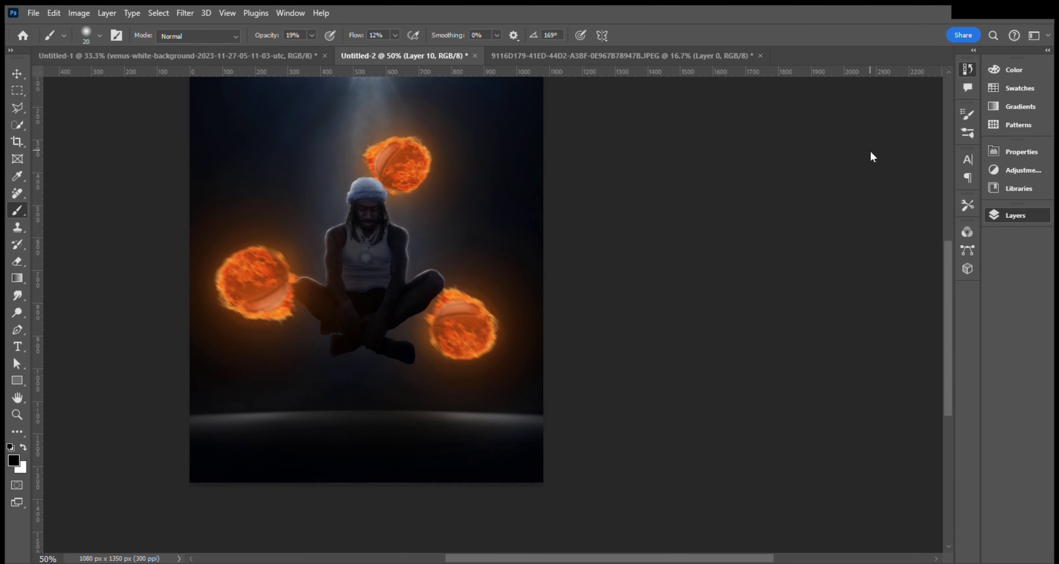
pyautogui.hotkey('ctrl', '-')
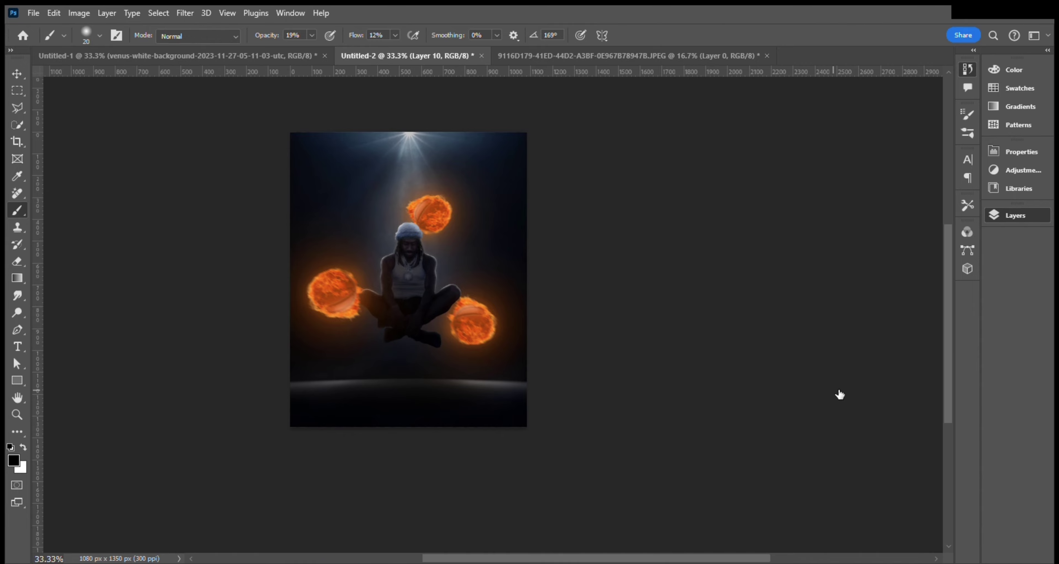
# Step: On a new layer, darken the top fireball's left, bottom, right and top seams
pyautogui.hotkey('ctrl', '+')
pyautogui.hotkey('ctrl', '+')
pyautogui.hotkey('ctrl', '+')
pyautogui.moveTo(508, 229); pyautogui.dragTo(883, 428)
pyautogui.hotkey('ctrl', 'shift', 'alt', 'n')
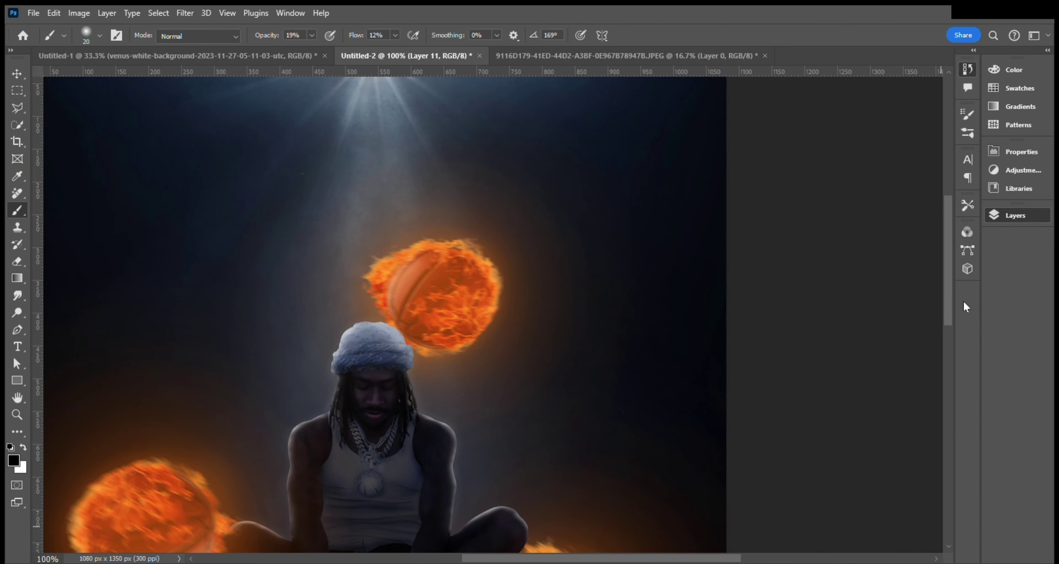
pyautogui.scroll(-2, 449, 352)
pyautogui.scroll(2, 458, 271)
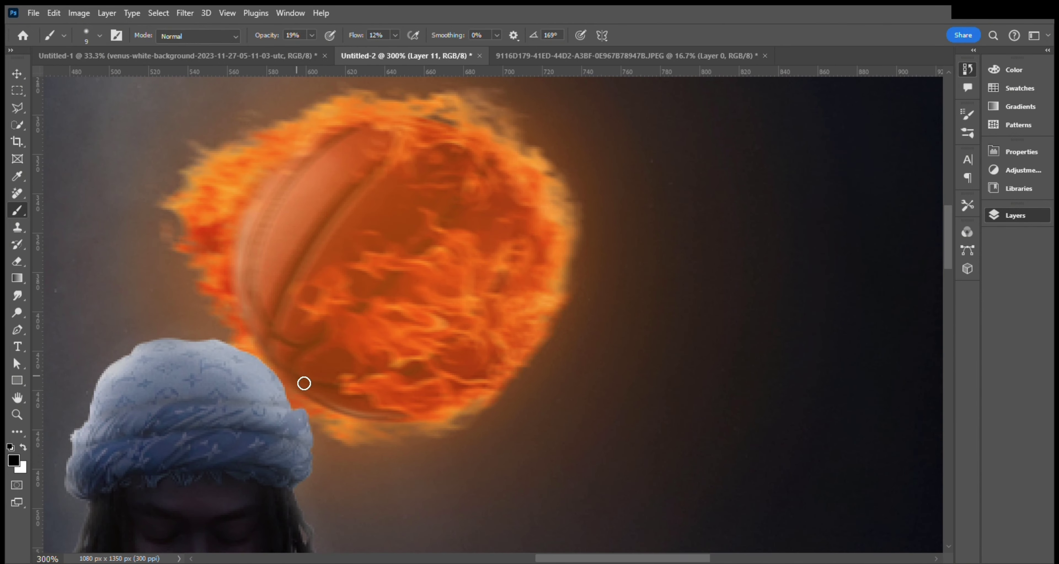
pyautogui.moveTo(261, 244); pyautogui.dragTo(364, 115)
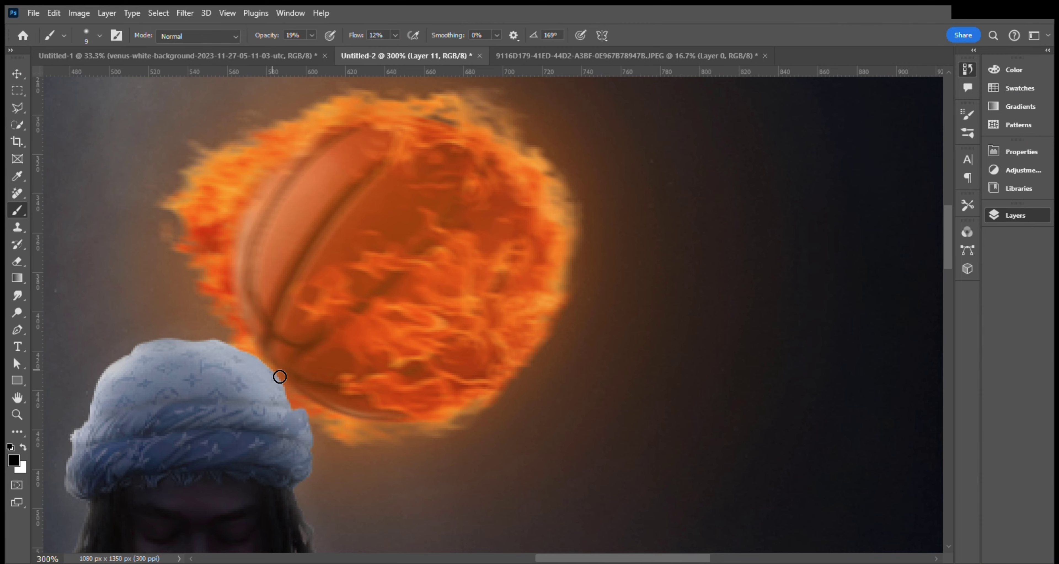
pyautogui.moveTo(395, 413)
pyautogui.mouseDown()
pyautogui.moveTo(383, 310)
pyautogui.moveTo(513, 267)
pyautogui.moveTo(461, 152)
pyautogui.moveTo(329, 124)
pyautogui.mouseUp()
# Step: Target the Hue/Saturation 2 mask with white paint and zoom in on the knee and feet
pyautogui.hotkey('ctrl', '-')
pyautogui.hotkey('ctrl', '-')
pyautogui.hotkey('ctrl', '-')
pyautogui.hotkey('ctrl', '+')
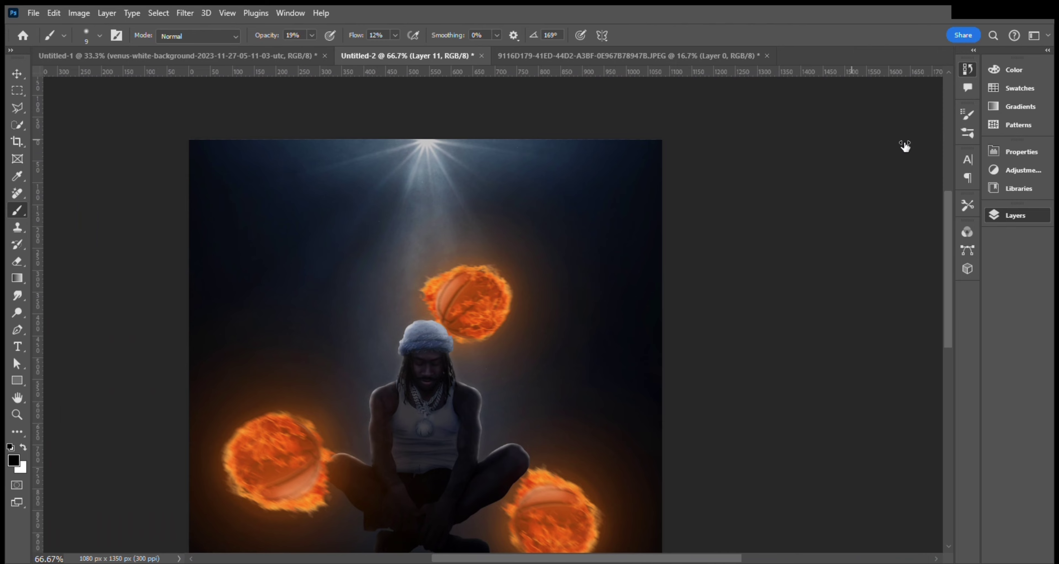
pyautogui.hotkey('ctrl', '-')
pyautogui.hotkey('alt', ']')
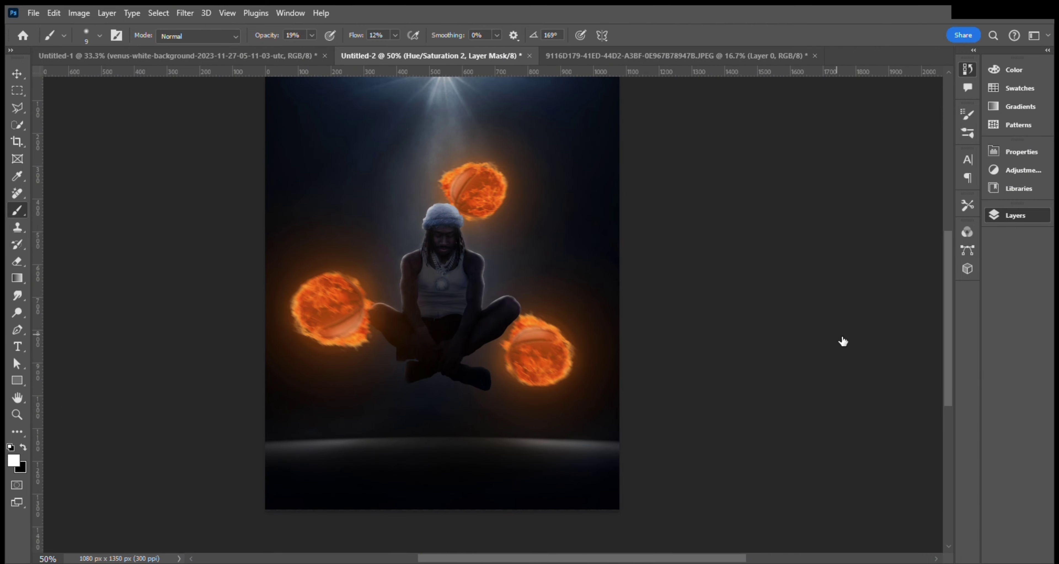
pyautogui.hotkey('ctrl', '+')
pyautogui.hotkey('ctrl', '+')
pyautogui.hotkey('ctrl', '+')
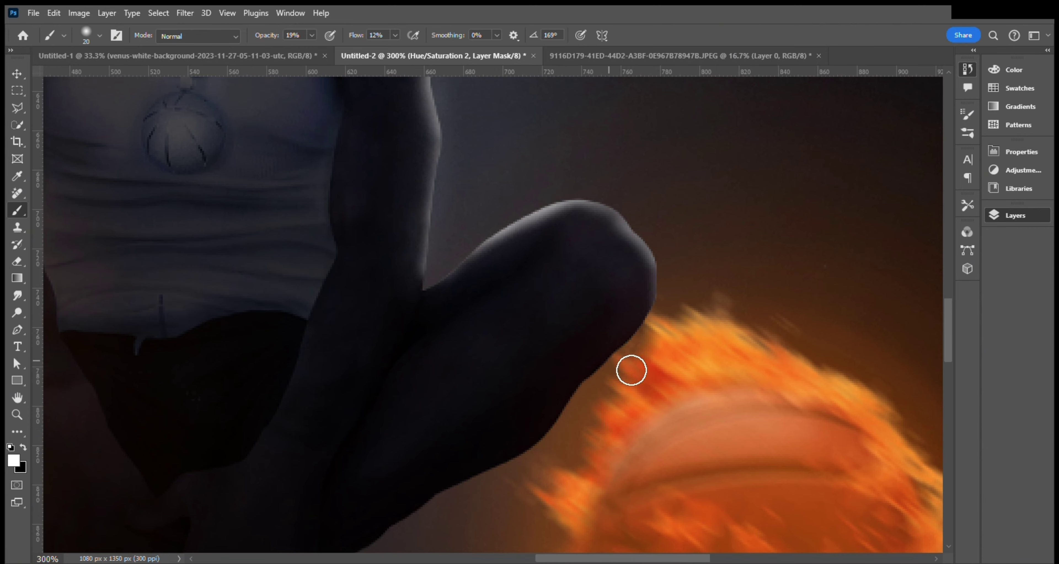
pyautogui.scroll(-2, 579, 437)
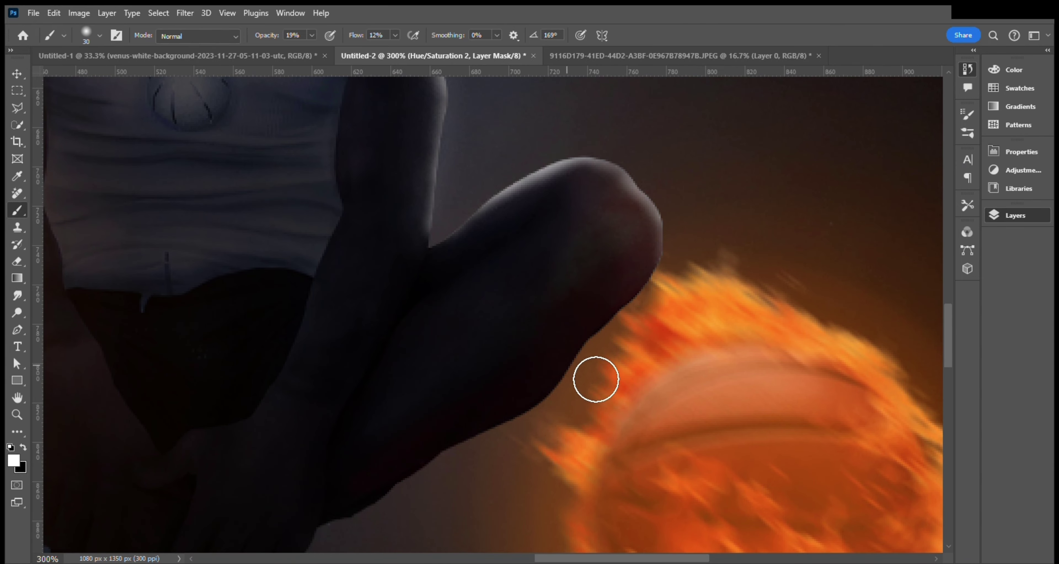
pyautogui.scroll(-5, 588, 436)
pyautogui.scroll(-3, 562, 349)
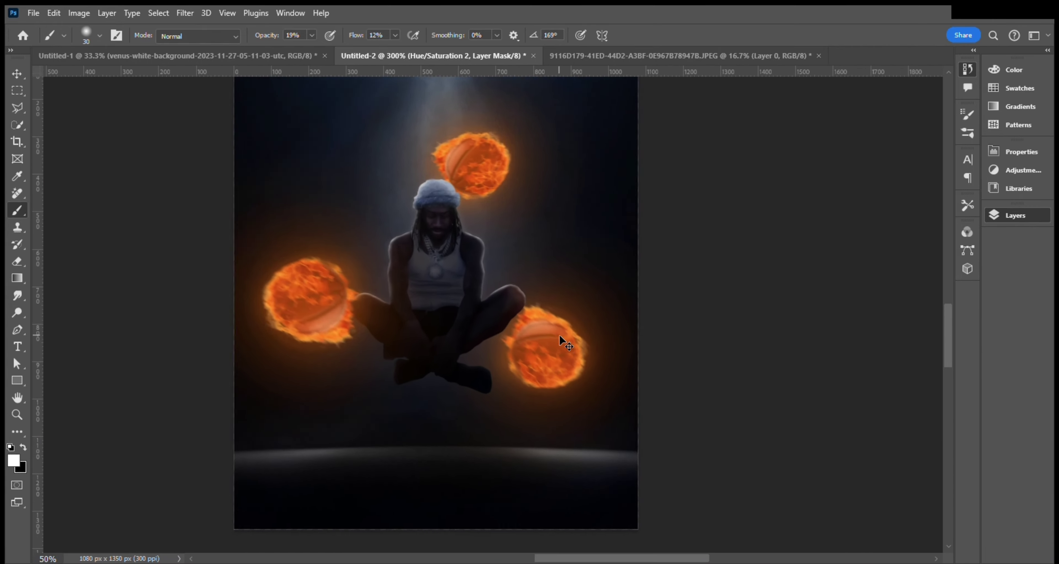
pyautogui.scroll(5, 562, 350)
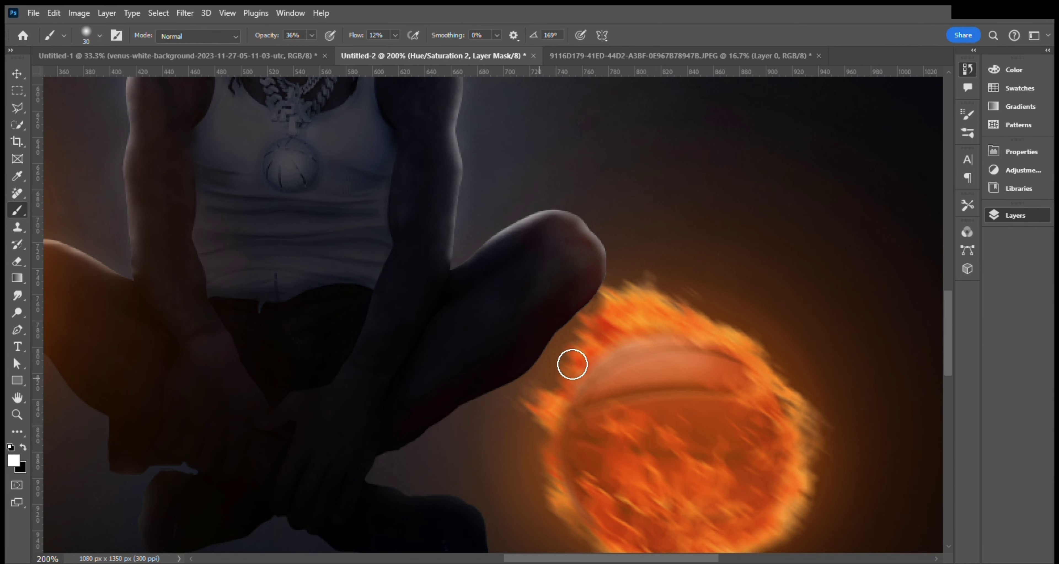
pyautogui.moveTo(492, 506); pyautogui.dragTo(470, 449)
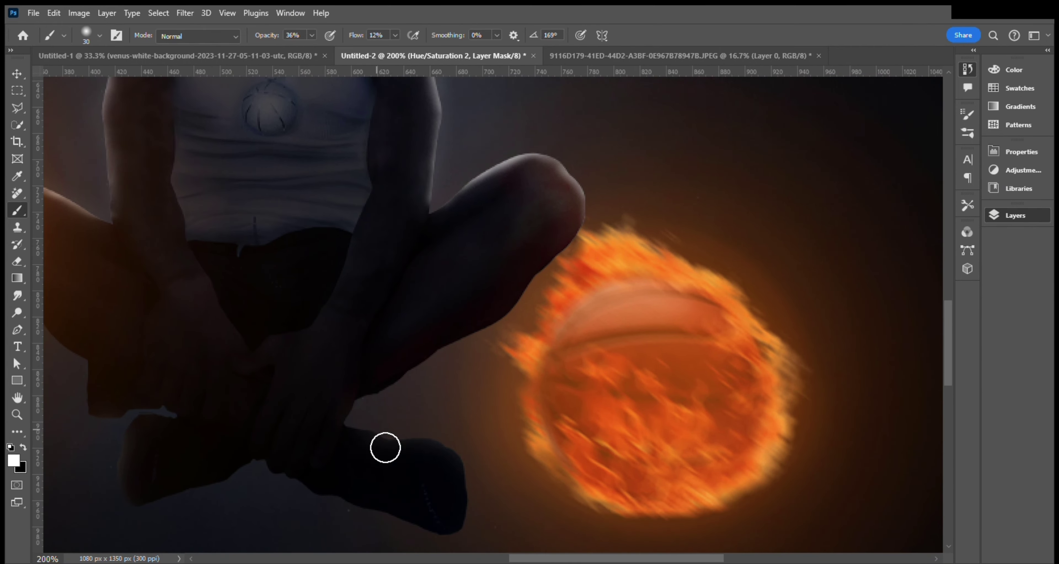
pyautogui.scroll(-3, 468, 439)
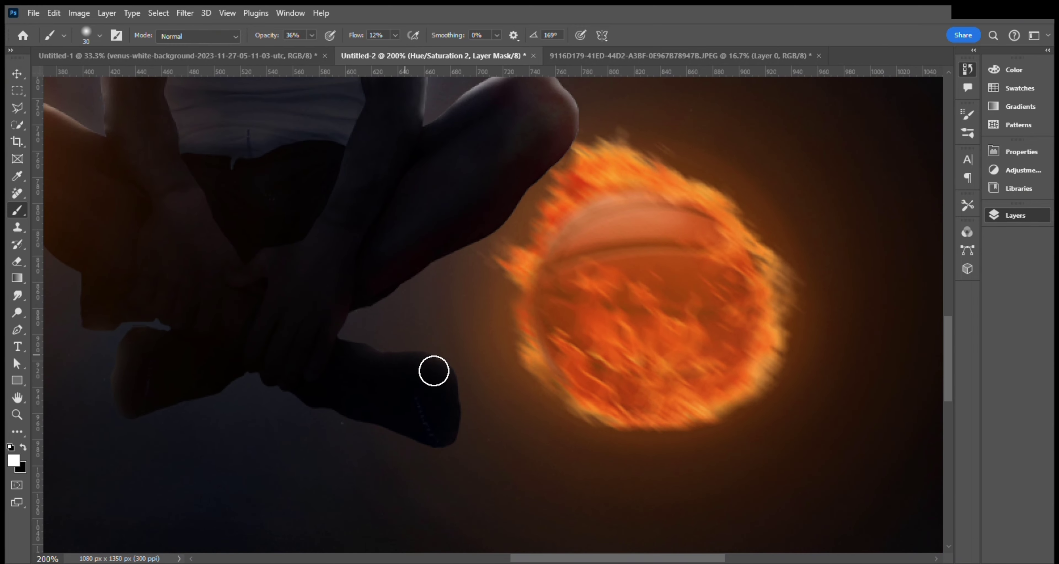
pyautogui.scroll(3, 541, 193)
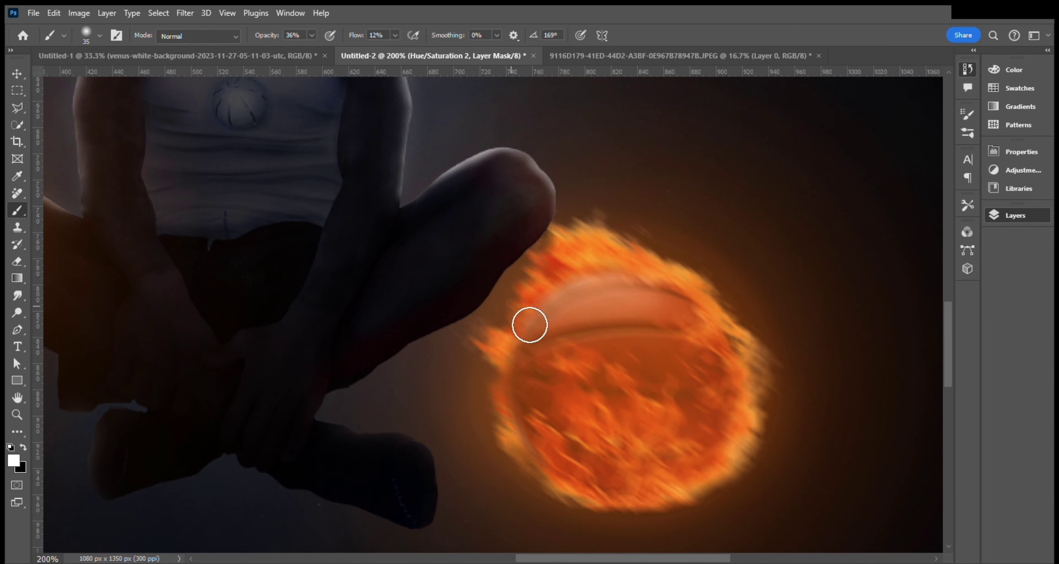
# Step: Enlarge the brush to 700 and blend the mask around the knee and lower-right fireball
pyautogui.press(']')
pyautogui.press(']')
pyautogui.press(']')
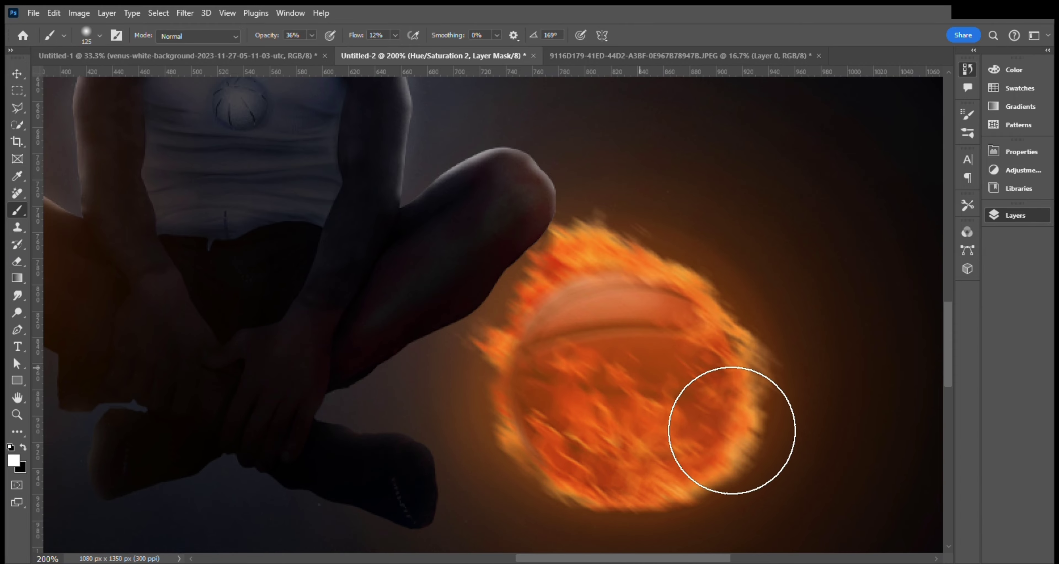
pyautogui.hotkey('ctrl', '-')
pyautogui.hotkey('ctrl', '-')
pyautogui.hotkey('ctrl', '-')
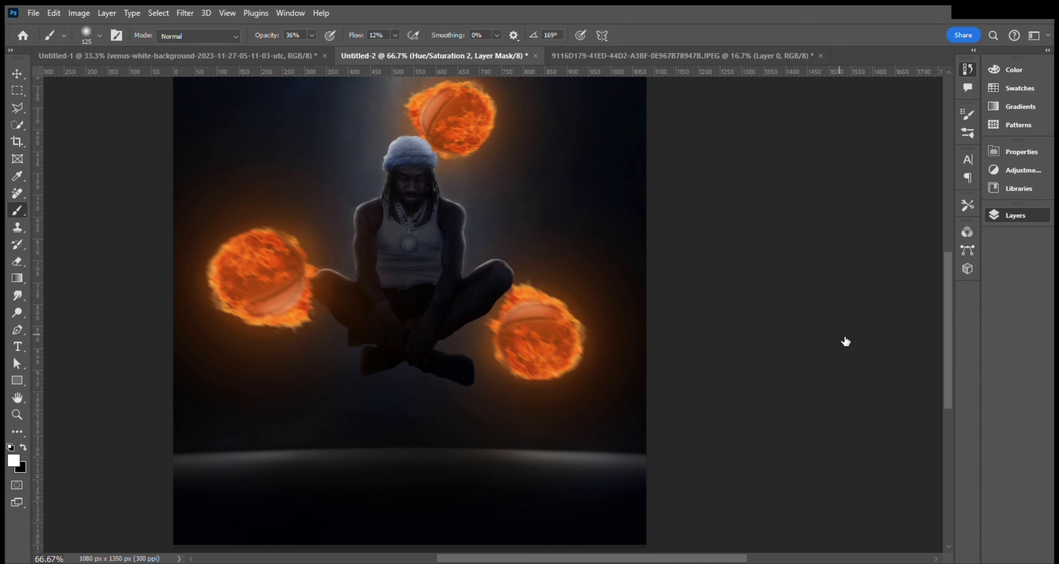
pyautogui.hotkey('ctrl', '-')
pyautogui.hotkey('ctrl', '+')
pyautogui.hotkey('ctrl', '+')
pyautogui.hotkey('ctrl', '+')
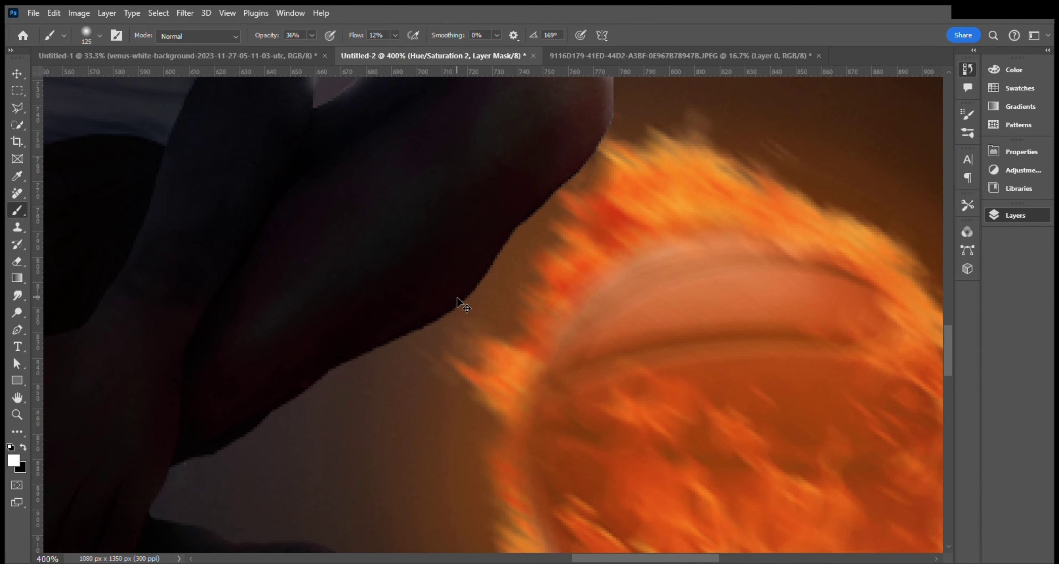
pyautogui.hotkey('ctrl', '+')
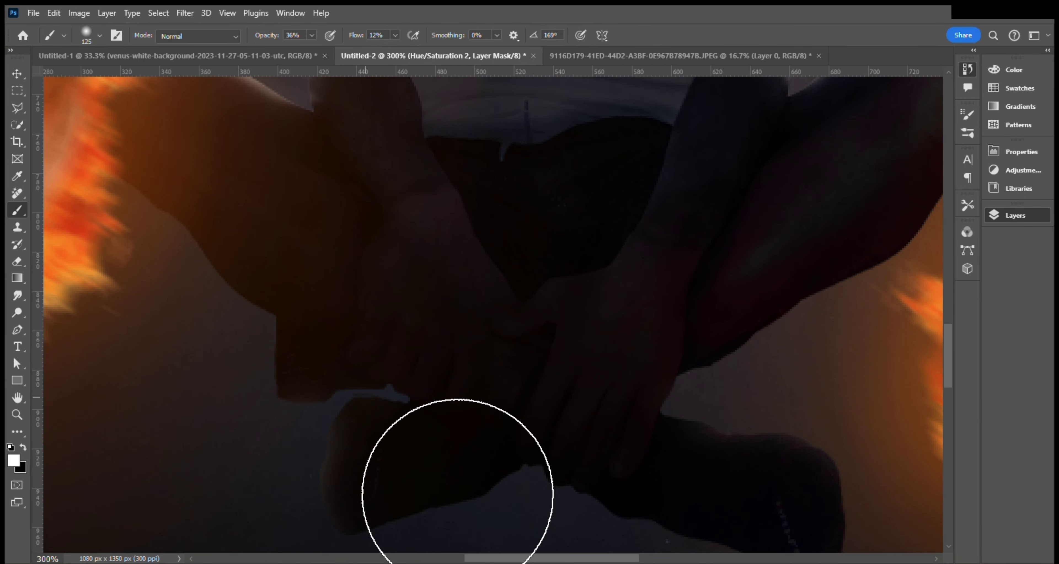
pyautogui.scroll(3, 402, 317)
pyautogui.scroll(3, 496, 247)
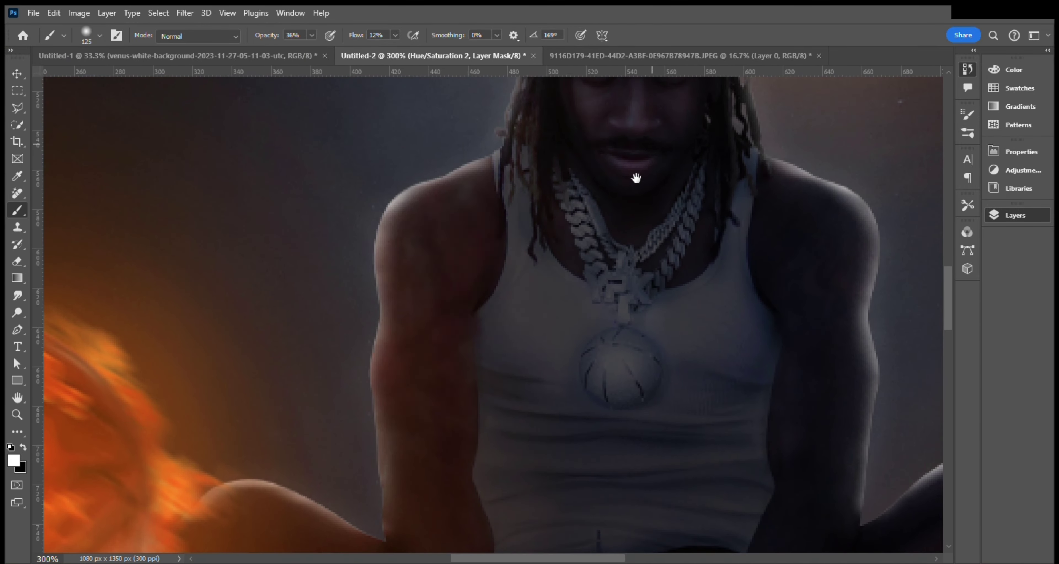
pyautogui.scroll(3, 496, 306)
pyautogui.scroll(-4, 658, 432)
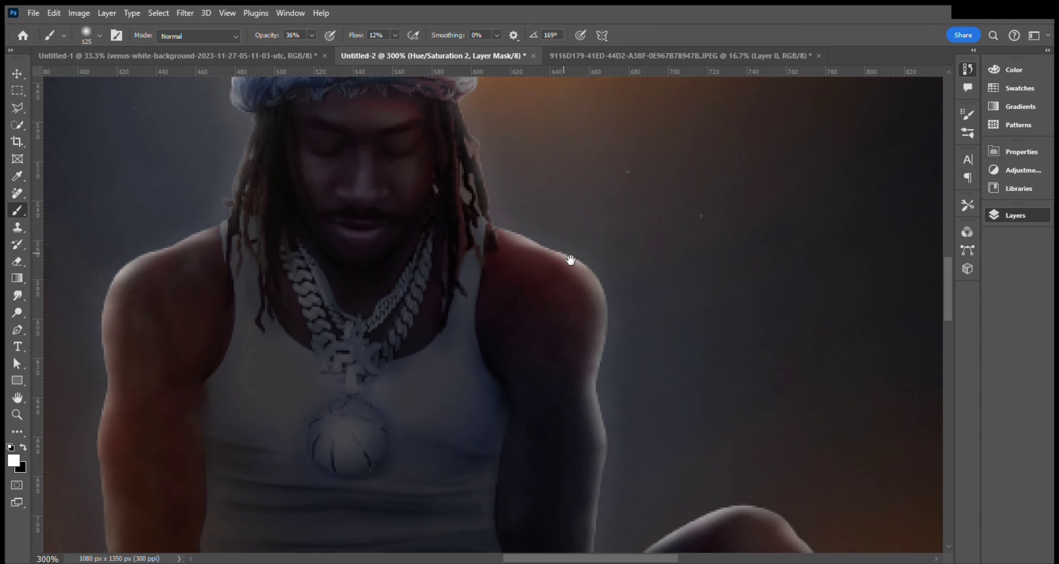
pyautogui.scroll(-3, 591, 485)
pyautogui.scroll(-3, 657, 370)
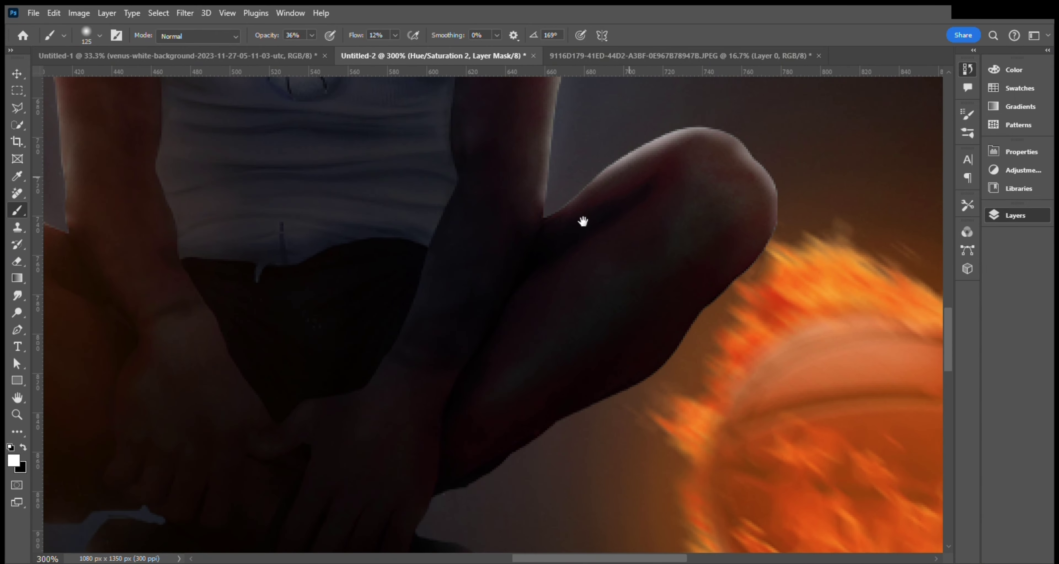
pyautogui.scroll(-1, 589, 244)
pyautogui.scroll(-3, 589, 244)
pyautogui.scroll(-3, 609, 438)
pyautogui.scroll(2, 523, 350)
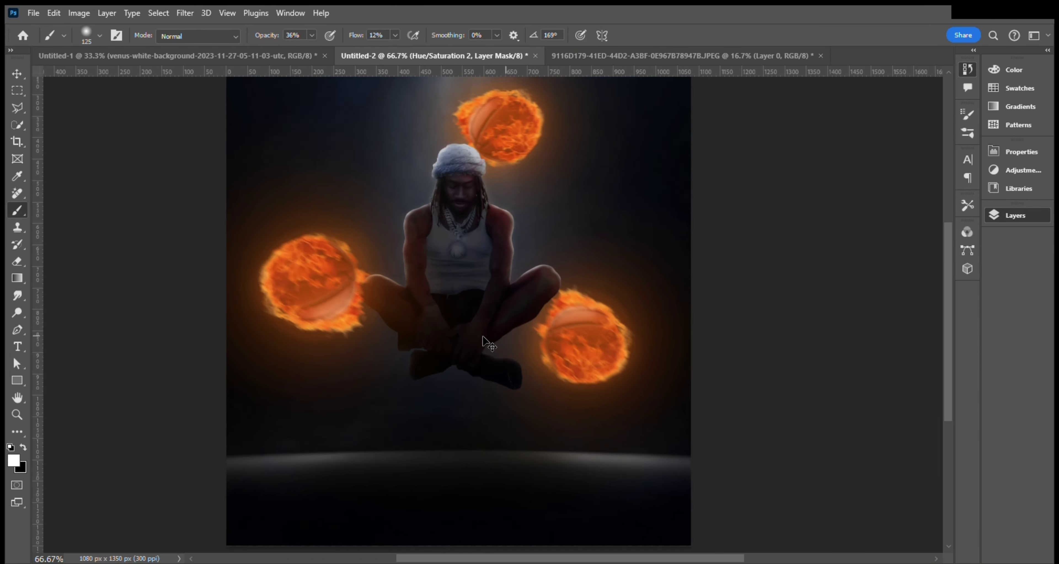
pyautogui.scroll(1, 514, 432)
# Step: Shrink the brush from 700 to 500 and keep softening the mask near the knee
pyautogui.press('[')
pyautogui.press('[')
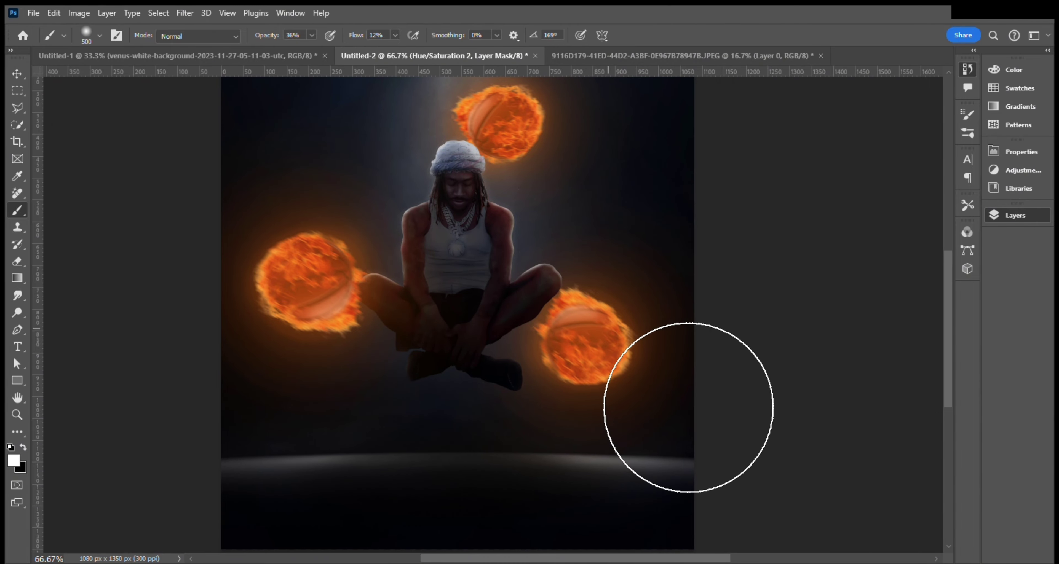
pyautogui.scroll(-1, 658, 193)
pyautogui.scroll(-3, 726, 229)
pyautogui.scroll(2, 843, 333)
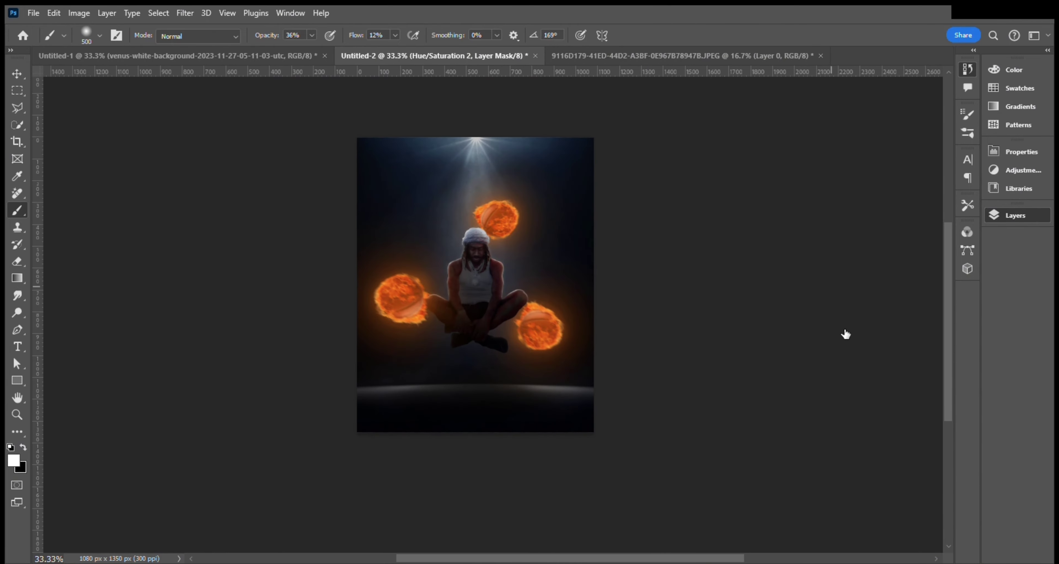
# Step: Switch to red paint on Layer 12 and compare the legs with and without rim light
pyautogui.hotkey('alt', '[')
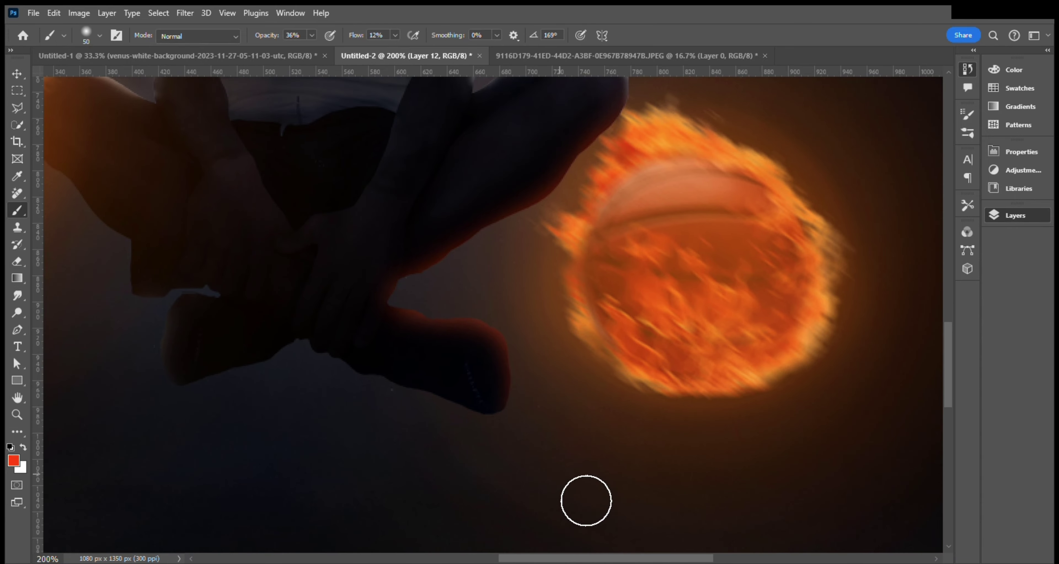
pyautogui.hotkey('ctrl', '0')
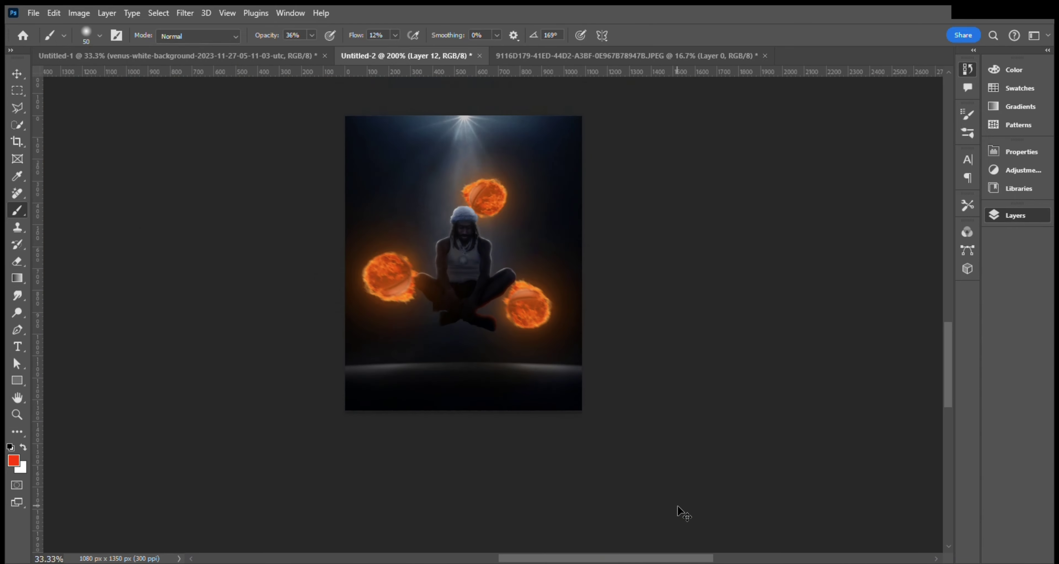
pyautogui.hotkey('ctrl', '1')
pyautogui.hotkey('ctrl', ',')
pyautogui.hotkey('ctrl', ',')
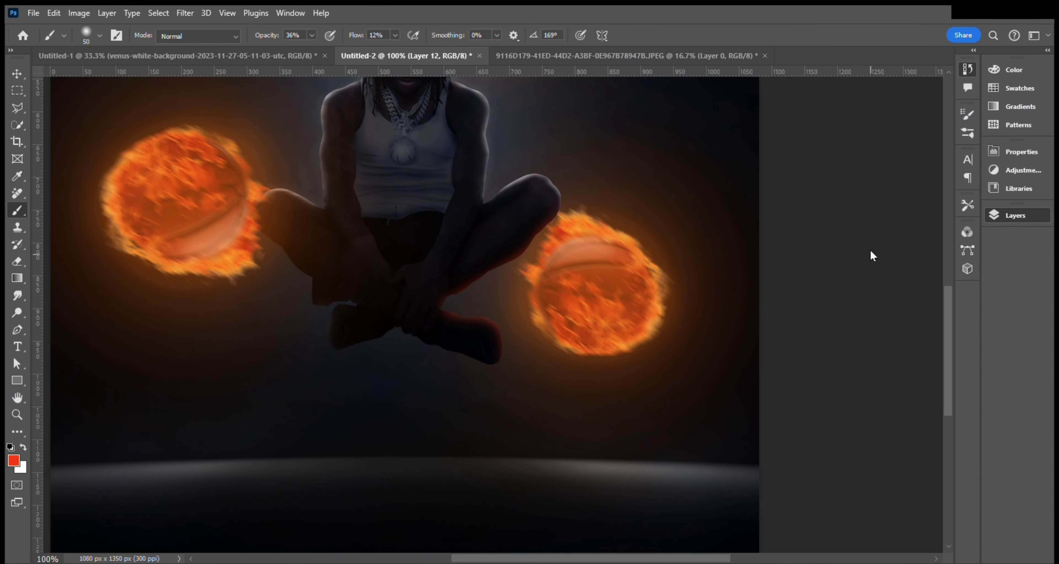
pyautogui.hotkey('ctrl', ',')
pyautogui.hotkey('ctrl', ',')
# Step: Zoom along the figure from the knee up to the turbaned head and top fireball
pyautogui.hotkey('ctrl', '0')
pyautogui.keyDown('alt'); pyautogui.scroll(5, 662, 206); pyautogui.keyUp('alt')
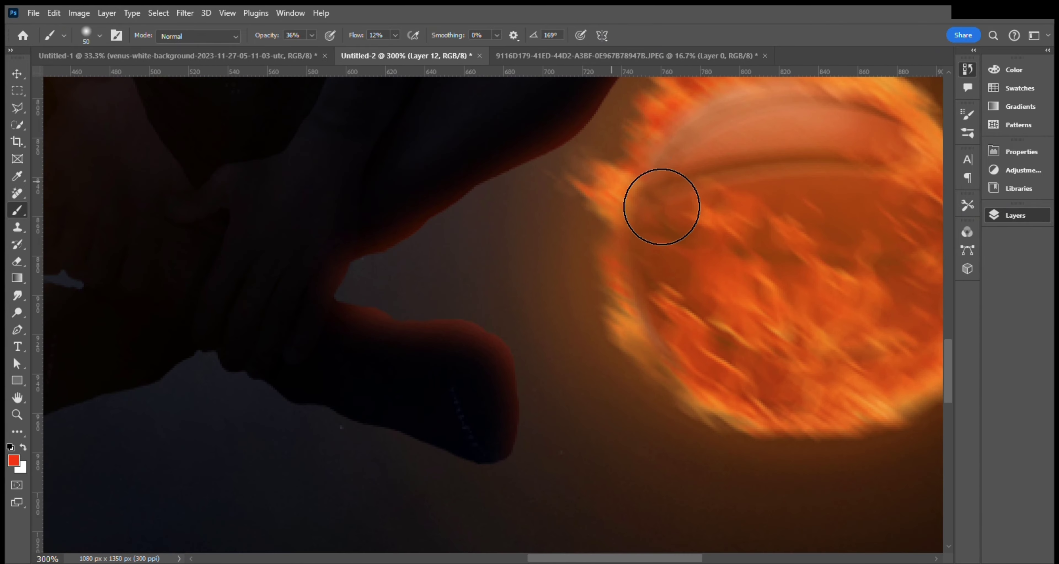
pyautogui.moveTo(433, 259)
pyautogui.mouseDown()
pyautogui.moveTo(460, 172)
pyautogui.moveTo(300, 198)
pyautogui.moveTo(548, 236)
pyautogui.mouseUp()
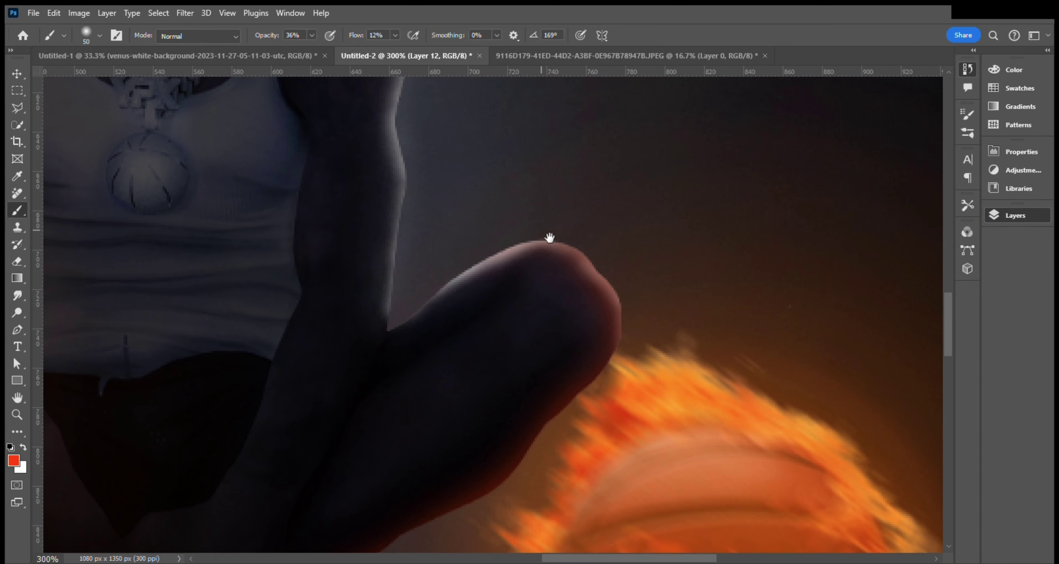
pyautogui.moveTo(480, 177); pyautogui.dragTo(551, 253)
pyautogui.moveTo(468, 165)
pyautogui.mouseDown()
pyautogui.moveTo(563, 203)
pyautogui.moveTo(579, 281)
pyautogui.moveTo(489, 406)
pyautogui.mouseUp()
# Step: Work the warm red glow onto the hat's edge and shoulder, then fit the whole composite
pyautogui.scroll(-2, 605, 289)
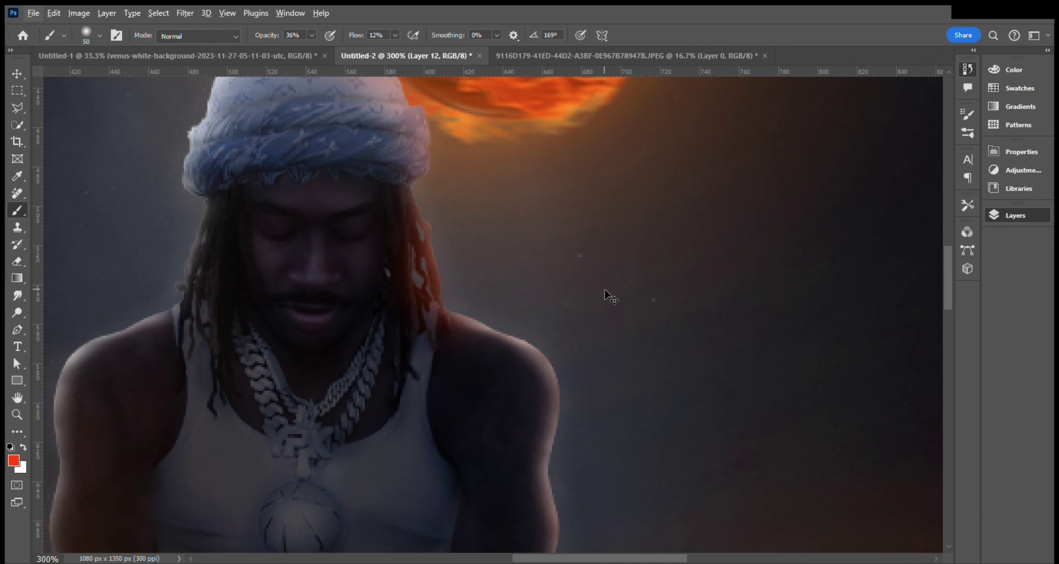
pyautogui.keyDown('alt'); pyautogui.scroll(-1, 606, 279); pyautogui.keyUp('alt')
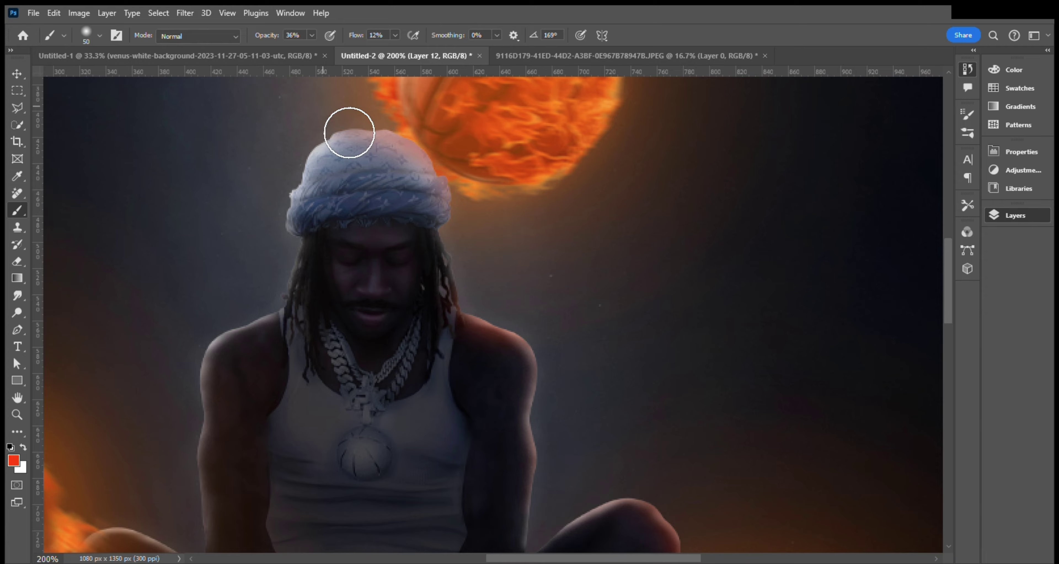
pyautogui.keyDown('alt'); pyautogui.scroll(-3, 577, 247); pyautogui.keyUp('alt')
pyautogui.keyDown('alt'); pyautogui.scroll(1, 579, 249); pyautogui.keyUp('alt')
pyautogui.keyDown('alt'); pyautogui.scroll(3, 508, 298); pyautogui.keyUp('alt')
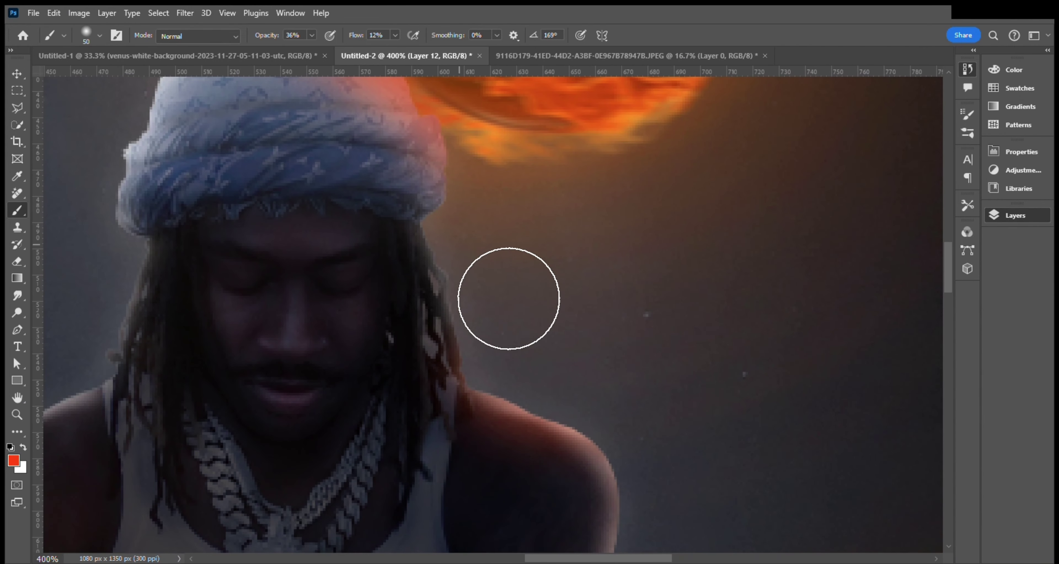
pyautogui.scroll(1, 449, 202)
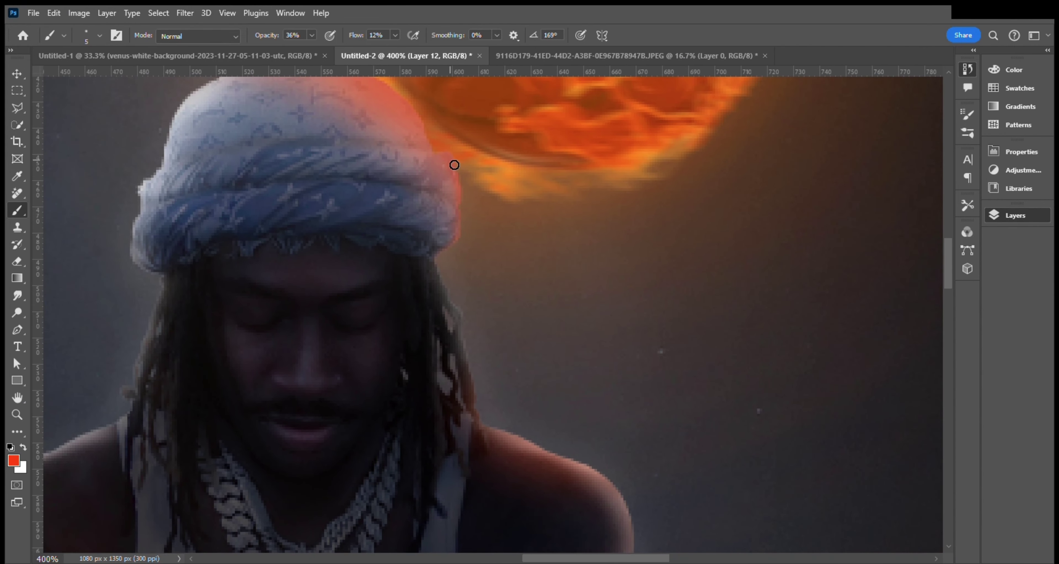
pyautogui.scroll(1, 448, 193)
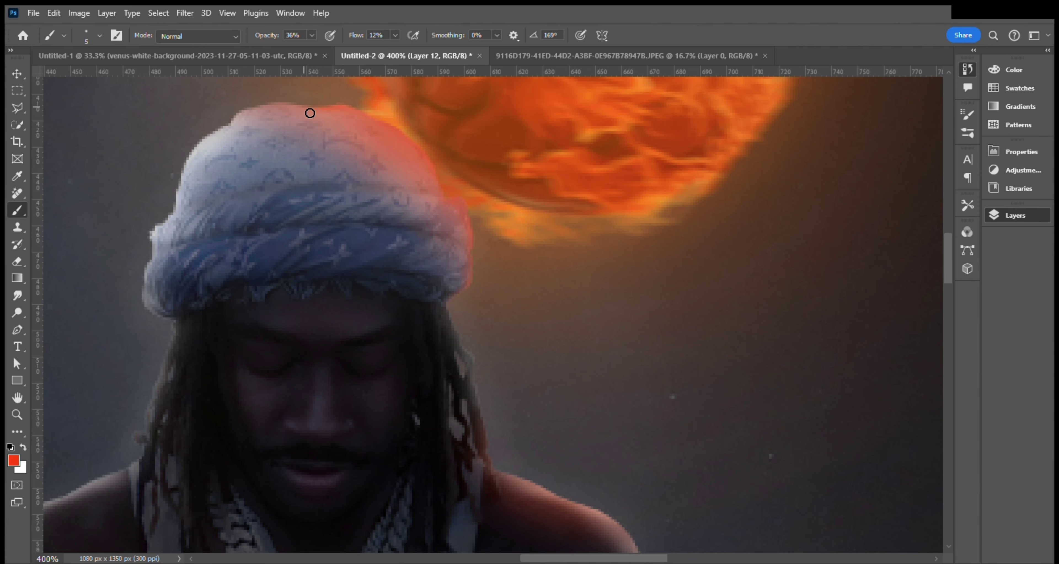
pyautogui.scroll(-3, 377, 201)
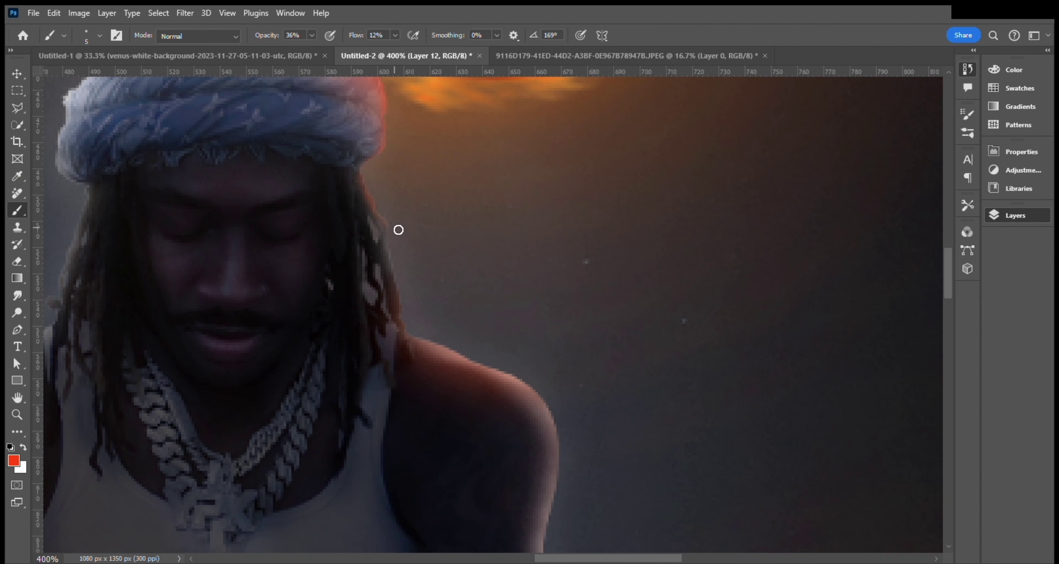
pyautogui.scroll(-1, 386, 294)
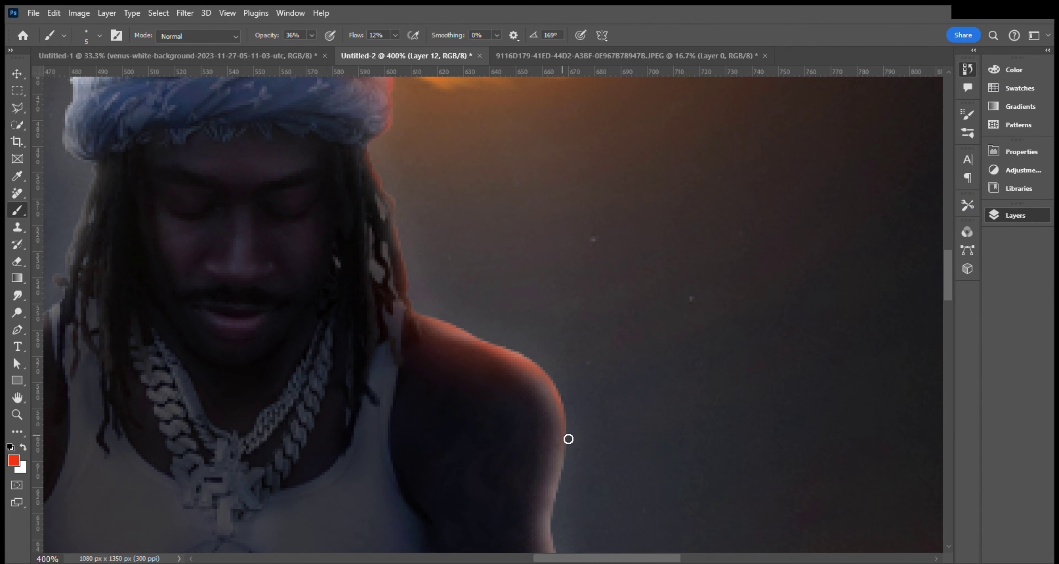
pyautogui.scroll(-3, 568, 439)
pyautogui.hotkey('ctrl', '0')
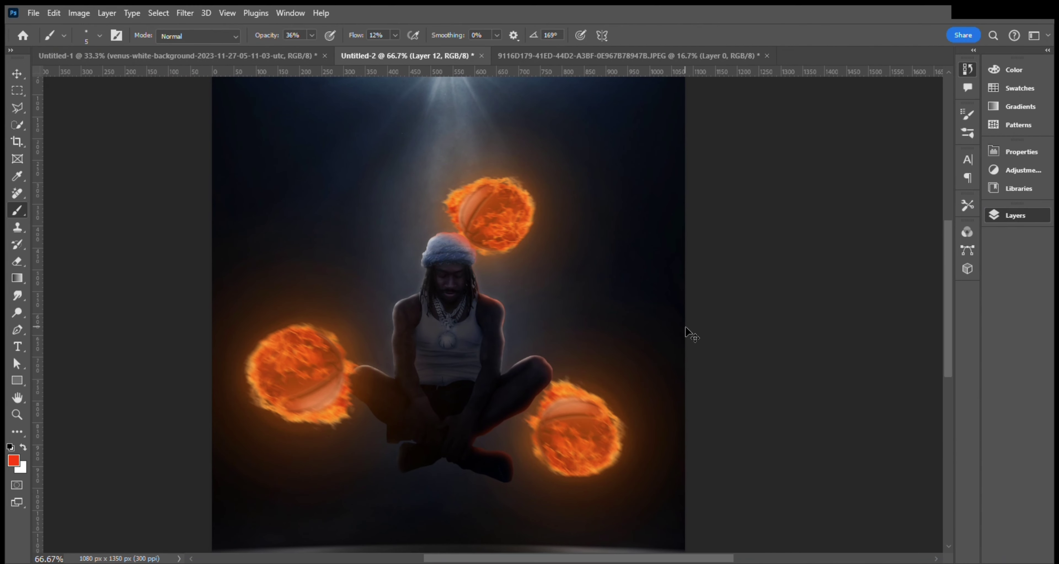
pyautogui.hotkey('ctrl', '+')
pyautogui.hotkey('ctrl', '+')
pyautogui.hotkey('ctrl', '+')
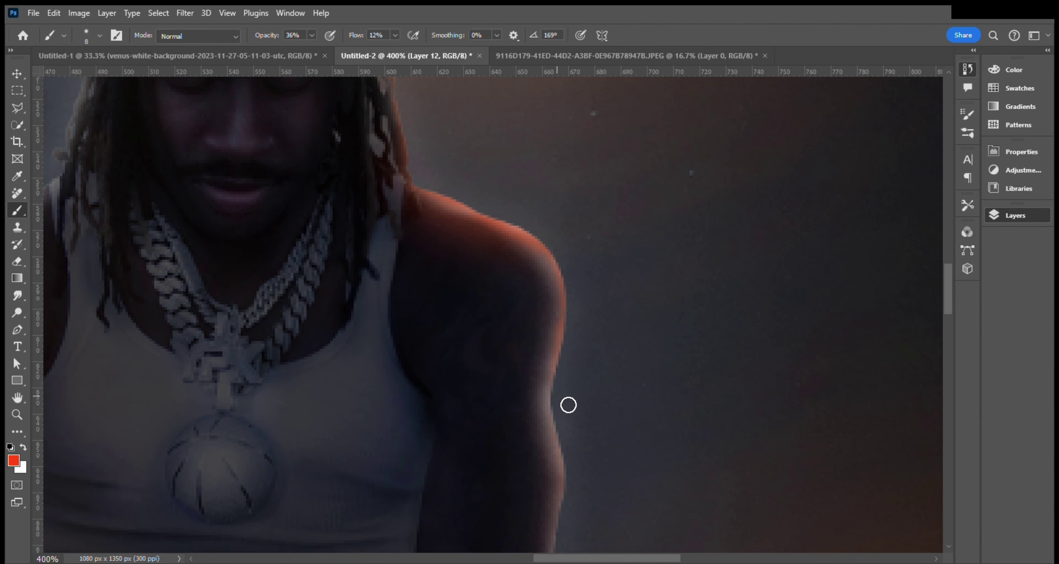
pyautogui.scroll(-3, 588, 395)
pyautogui.scroll(-2, 615, 370)
pyautogui.scroll(-2, 633, 321)
pyautogui.hscroll(3, 648, 287)
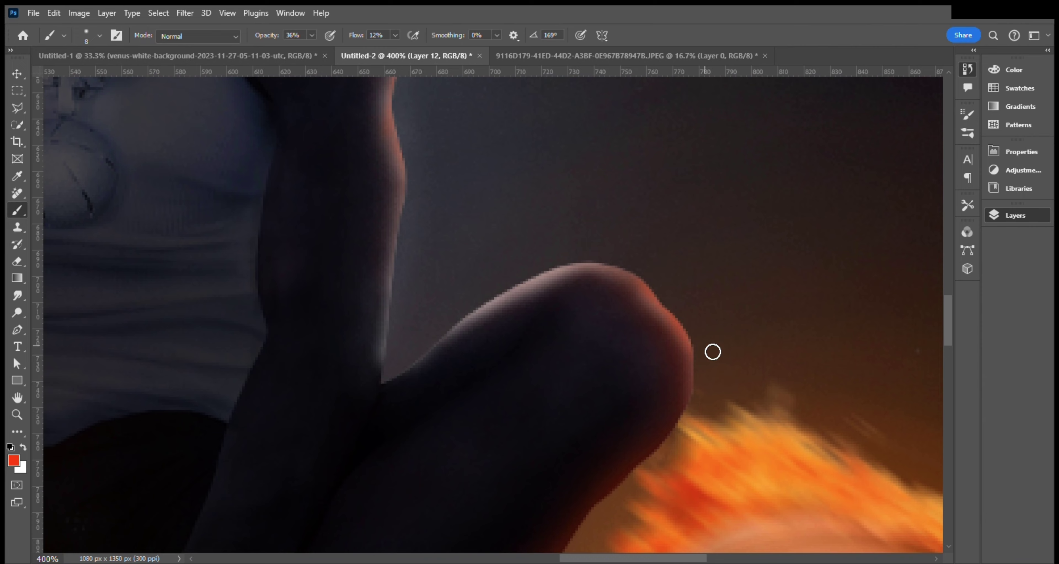
pyautogui.scroll(-3, 712, 351)
pyautogui.scroll(-1, 697, 359)
pyautogui.hscroll(-1, 698, 359)
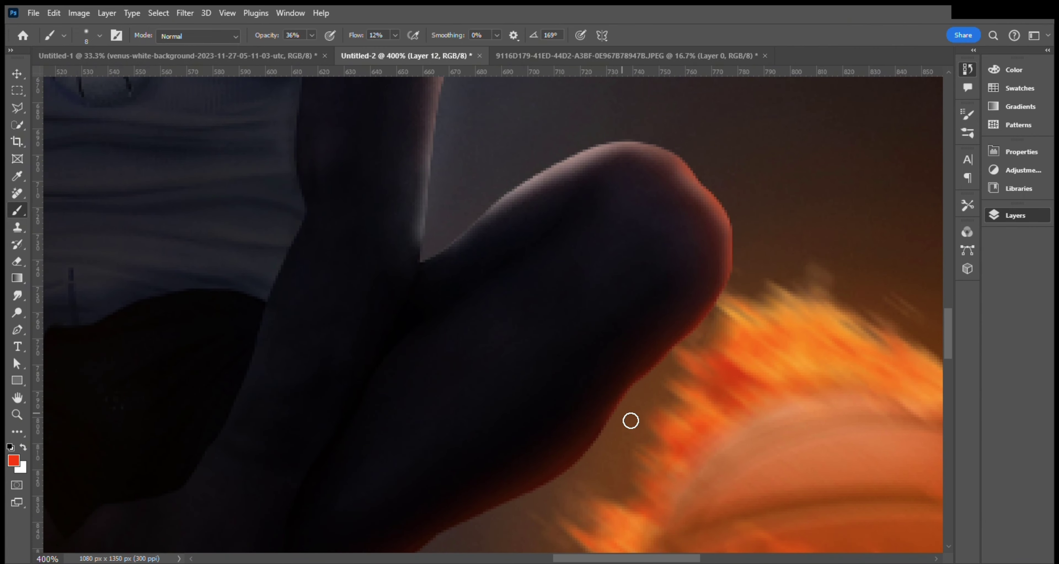
pyautogui.scroll(-3, 630, 420)
pyautogui.hscroll(-2, 689, 323)
pyautogui.scroll(-1, 576, 385)
pyautogui.hscroll(-1, 617, 374)
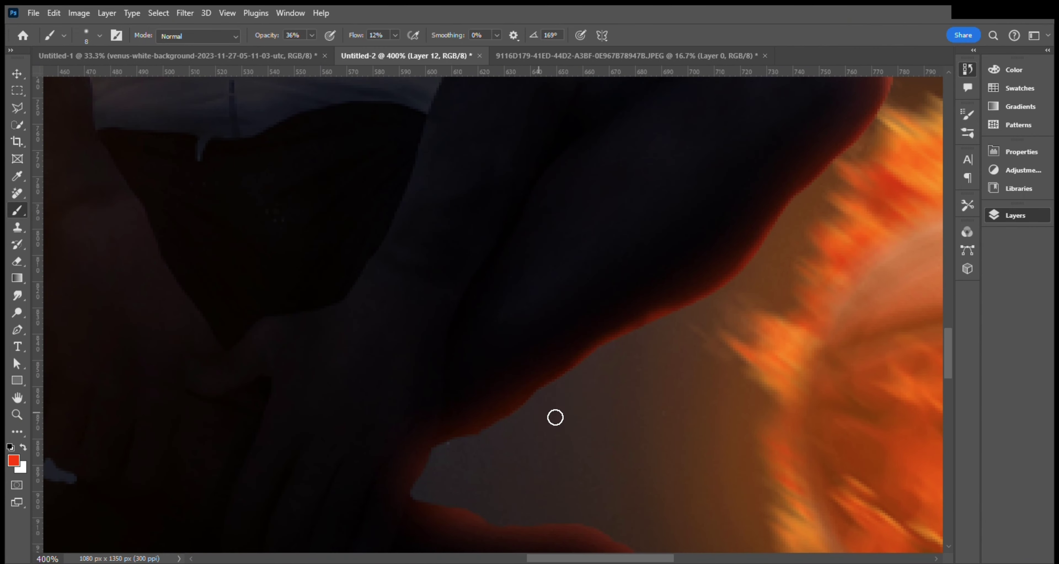
pyautogui.scroll(-1, 514, 432)
pyautogui.hscroll(-1, 540, 403)
pyautogui.scroll(-1, 507, 407)
pyautogui.hscroll(-1, 524, 406)
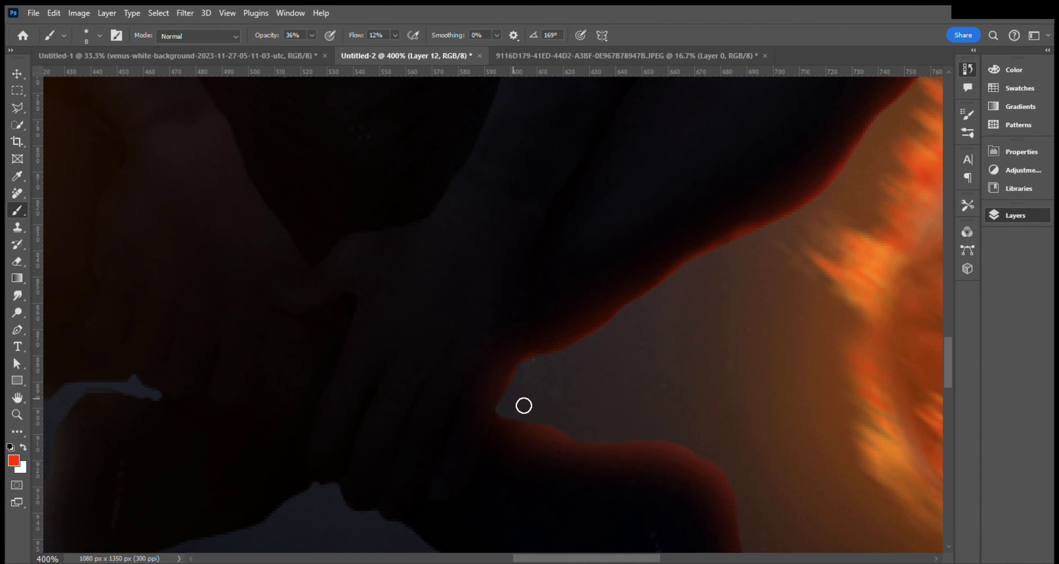
pyautogui.scroll(-1, 588, 419)
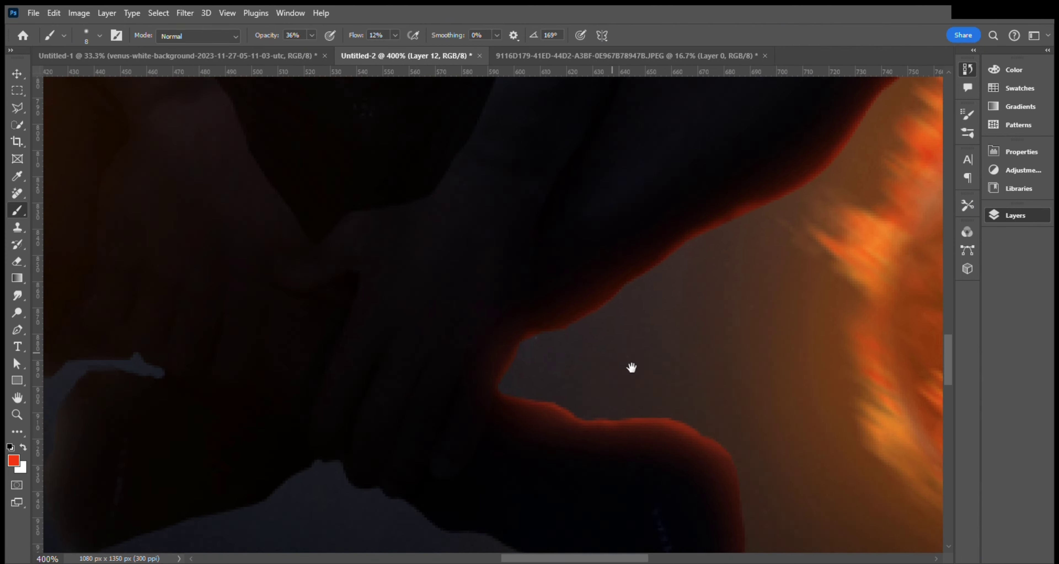
pyautogui.scroll(-1, 658, 423)
pyautogui.scroll(-1, 694, 473)
pyautogui.hscroll(1, 695, 473)
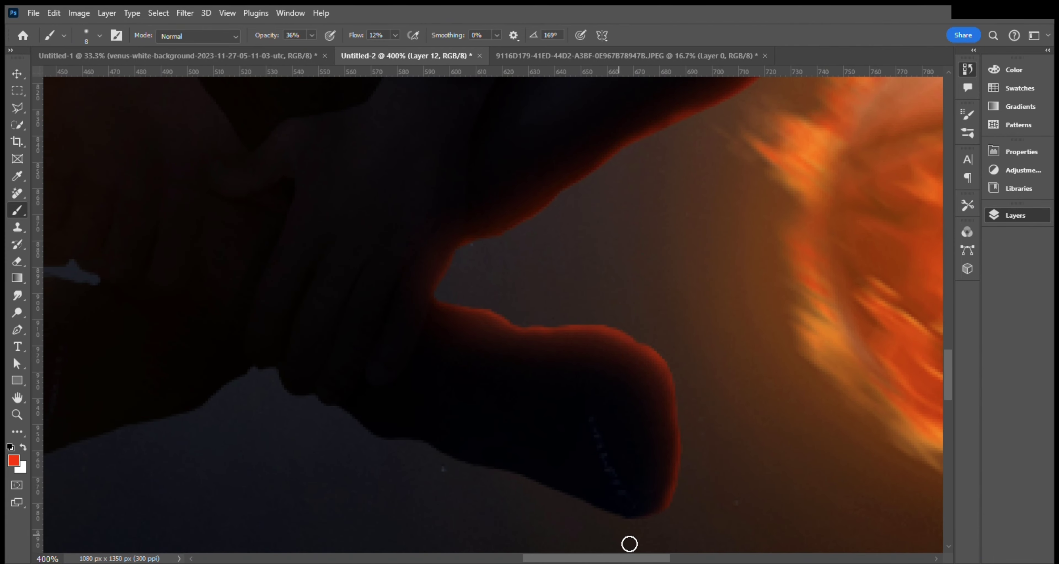
pyautogui.scroll(-3, 898, 461)
pyautogui.scroll(3, 546, 262)
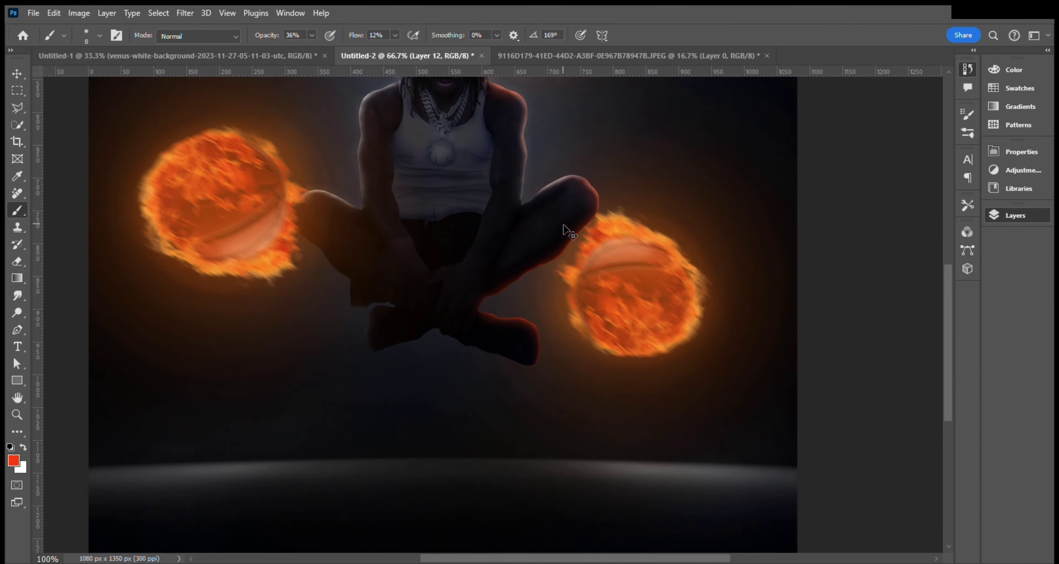
pyautogui.scroll(2, 424, 207)
pyautogui.scroll(-2, 424, 206)
pyautogui.scroll(-3, 383, 303)
pyautogui.scroll(2, 480, 354)
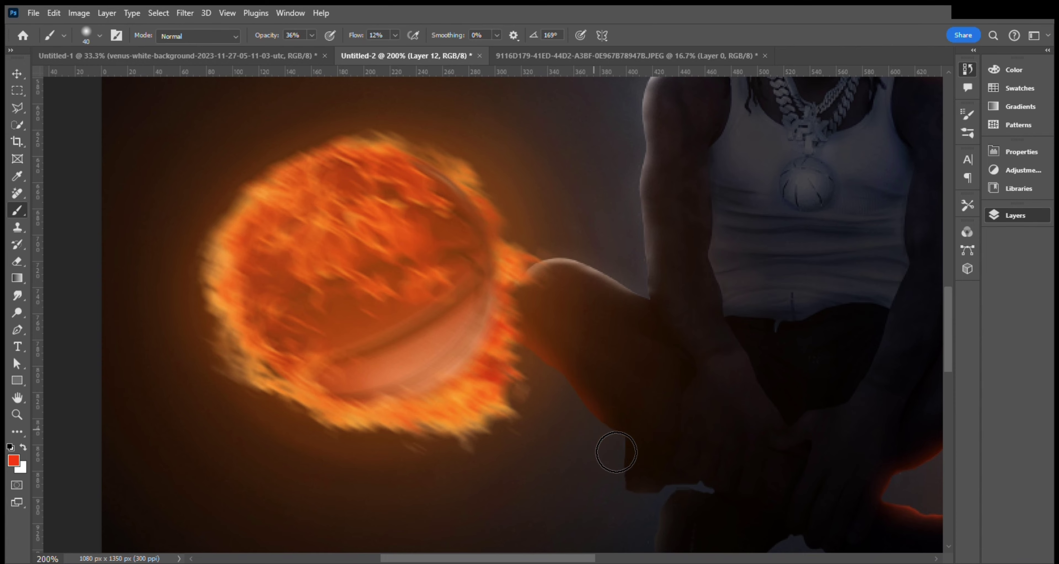
# Step: Darken the left edge of the man's arm with one soft stroke
pyautogui.scroll(-2, 657, 524)
pyautogui.hscroll(1, 657, 524)
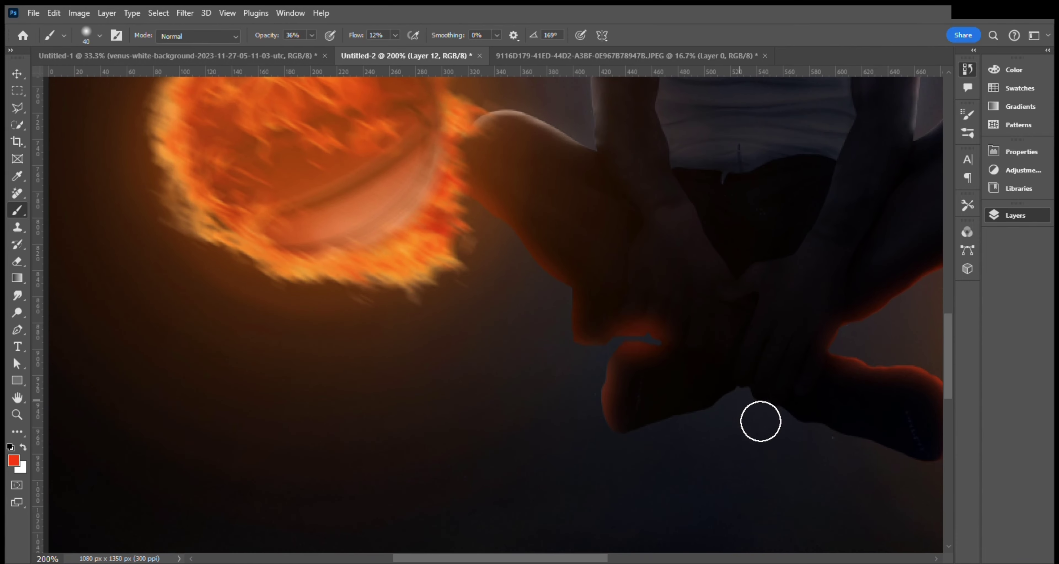
pyautogui.hscroll(2, 452, 401)
pyautogui.scroll(2, 287, 411)
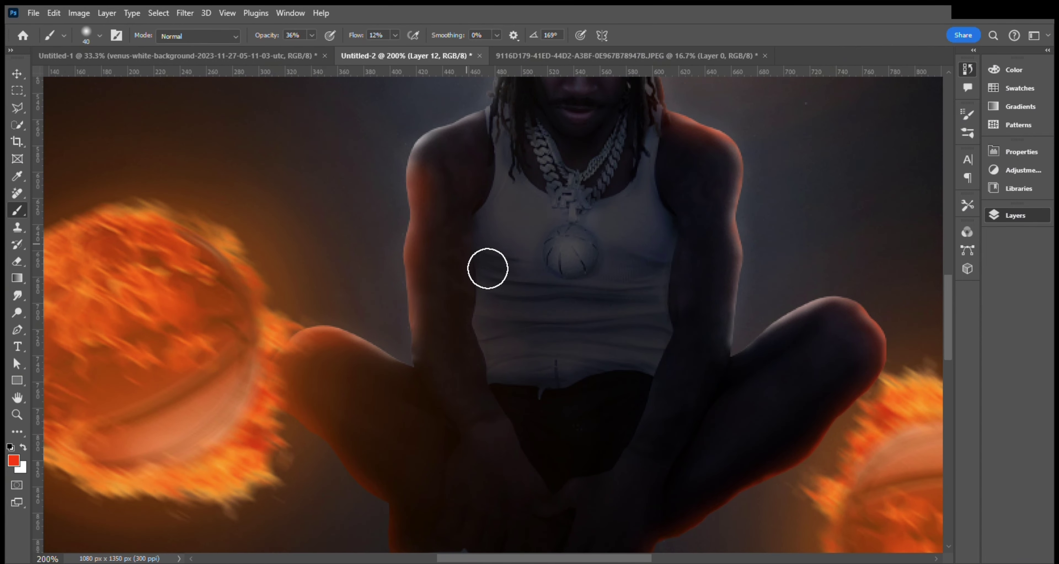
pyautogui.moveTo(417, 177); pyautogui.dragTo(408, 339)
# Step: Shrink the brush and pan over the left fireball, arm, torso and necklace
pyautogui.scroll(-2, 403, 288)
pyautogui.scroll(-2, 394, 383)
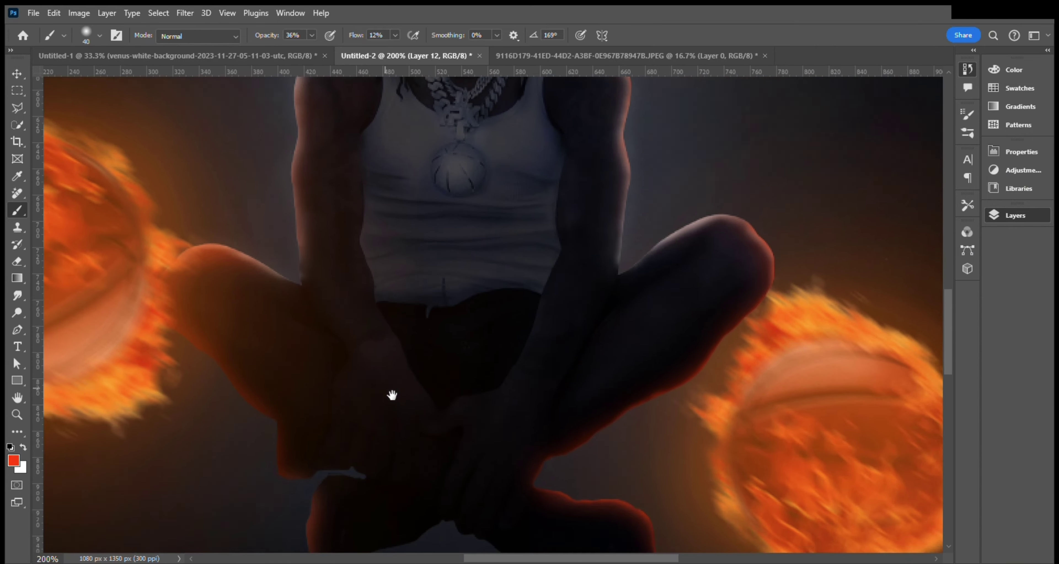
pyautogui.scroll(-1, 409, 331)
pyautogui.scroll(3, 414, 335)
pyautogui.scroll(2, 278, 149)
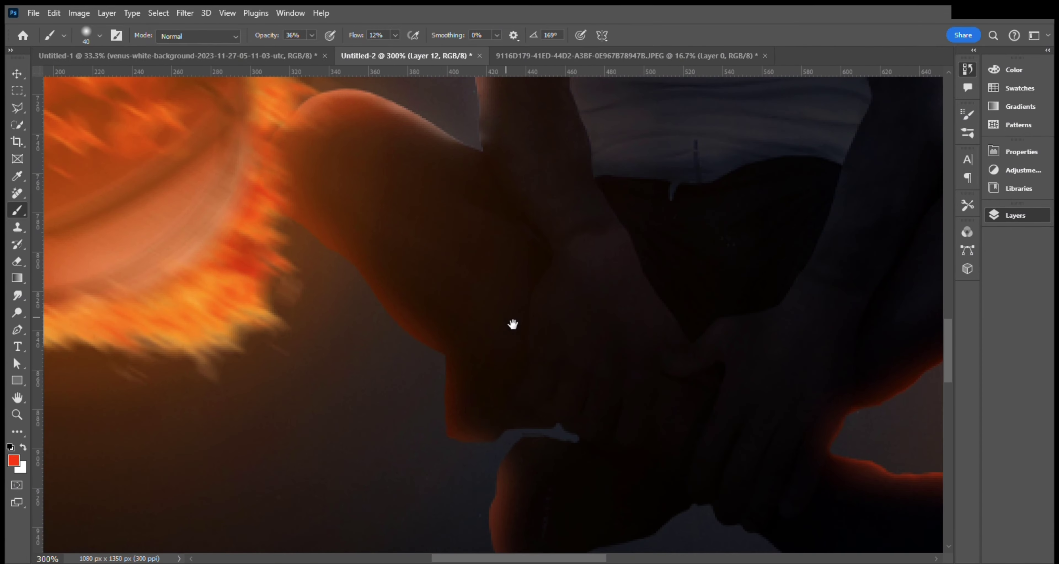
pyautogui.scroll(-1, 487, 414)
pyautogui.press('[')
pyautogui.press('[')
pyautogui.press('[')
pyautogui.moveTo(468, 384); pyautogui.dragTo(493, 409)
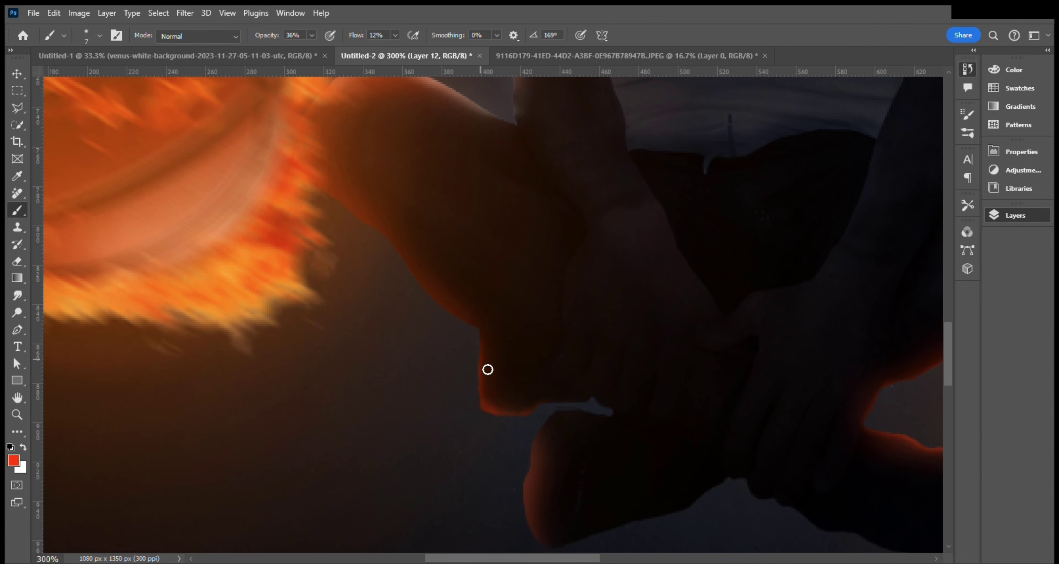
pyautogui.moveTo(442, 339)
pyautogui.mouseDown()
pyautogui.moveTo(473, 343)
pyautogui.moveTo(473, 403)
pyautogui.mouseUp()
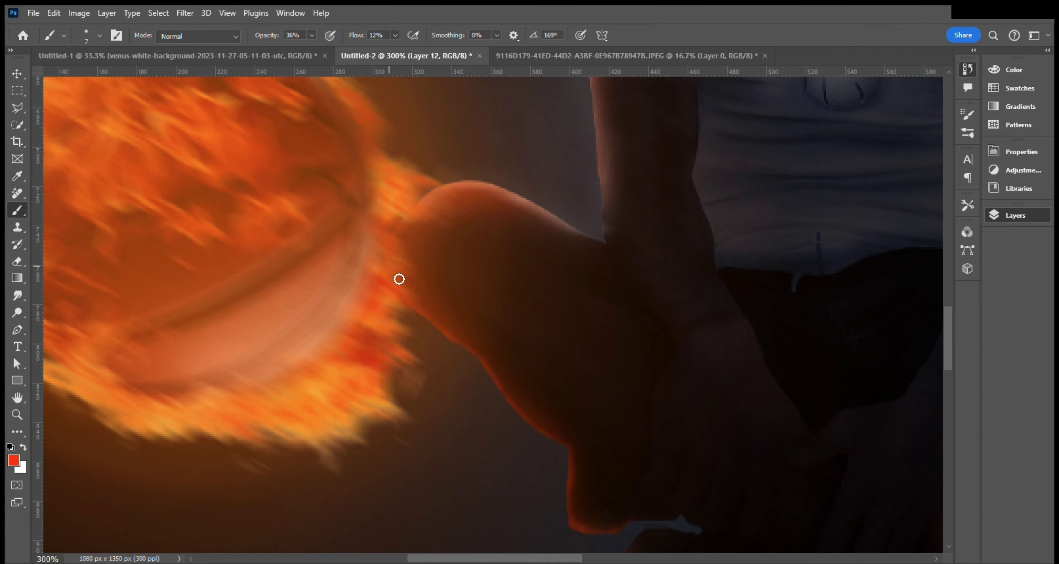
pyautogui.moveTo(552, 216); pyautogui.dragTo(471, 326)
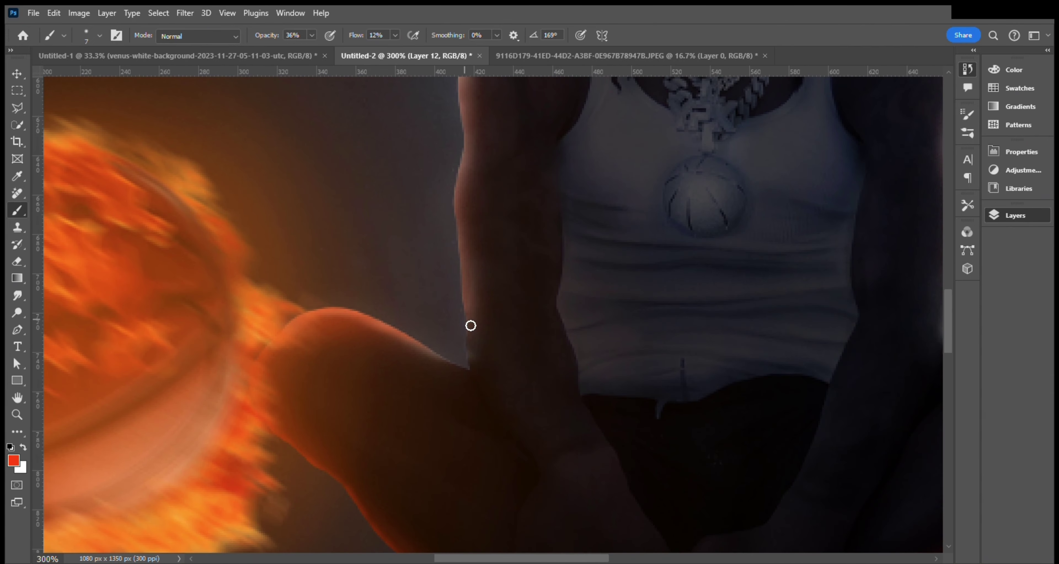
pyautogui.moveTo(459, 182); pyautogui.dragTo(463, 251)
# Step: Check the whole figure, then lower the 500px brush's opacity to 8%
pyautogui.scroll(3, 475, 187)
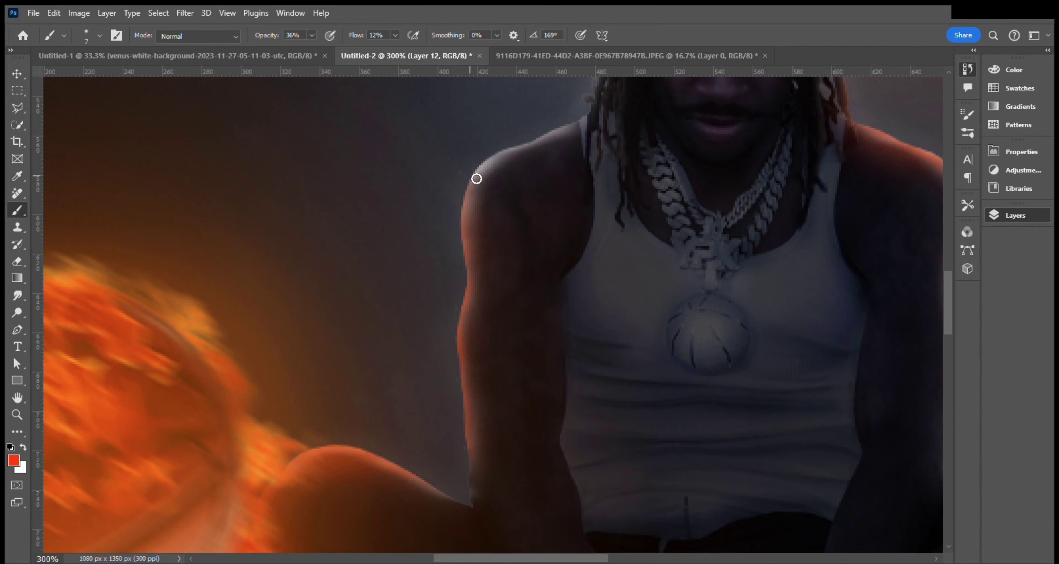
pyautogui.scroll(-5, 473, 284)
pyautogui.scroll(-3, 494, 246)
pyautogui.hotkey('ctrl', '0')
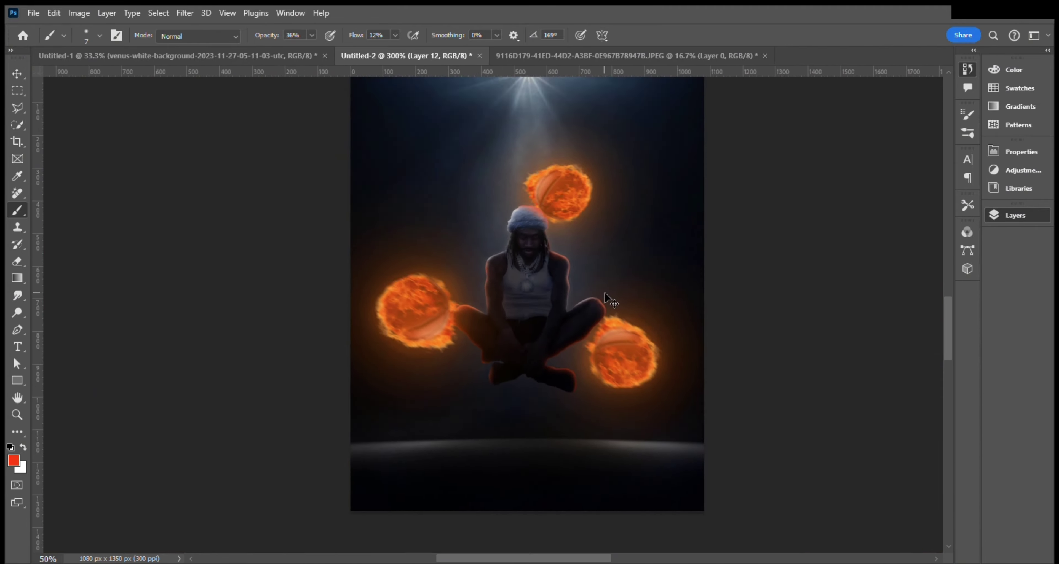
pyautogui.hotkey('ctrl', '1')
pyautogui.scroll(-3, 576, 315)
pyautogui.scroll(1, 576, 315)
pyautogui.scroll(1, 534, 313)
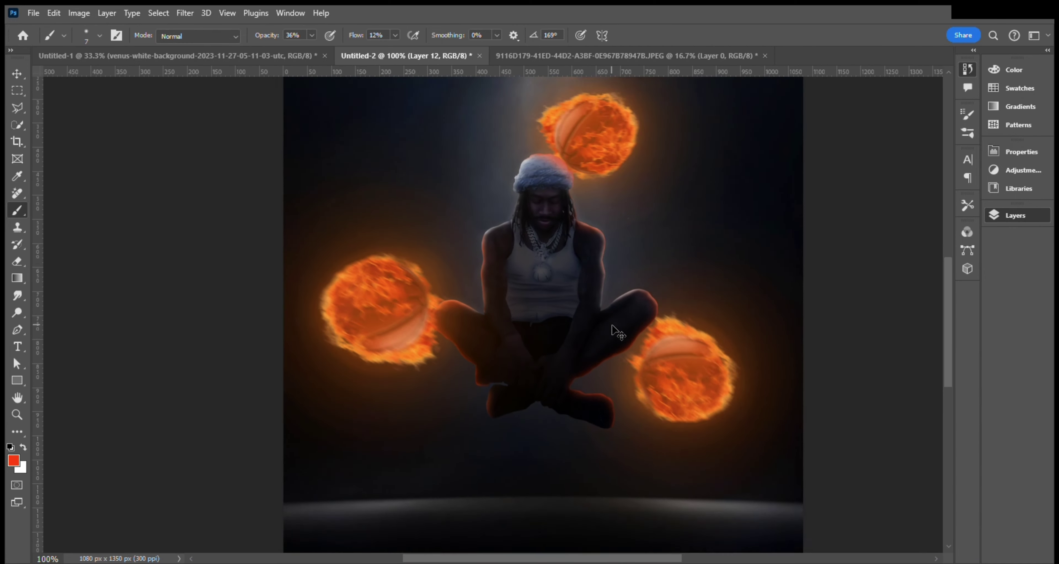
pyautogui.scroll(2, 378, 303)
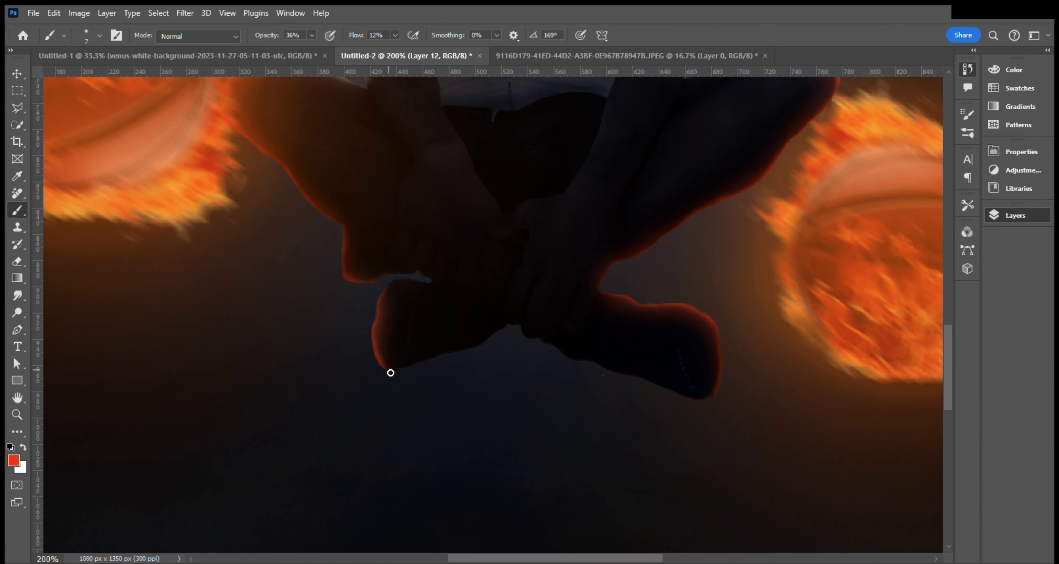
pyautogui.scroll(-4, 388, 385)
pyautogui.scroll(5, 293, 259)
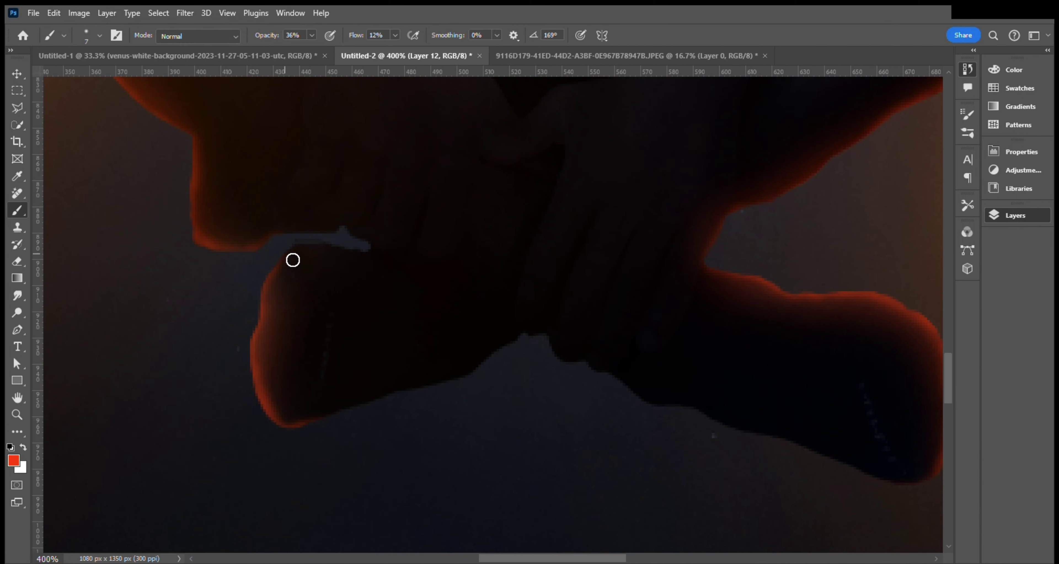
pyautogui.scroll(-3, 352, 240)
pyautogui.scroll(-3, 324, 283)
pyautogui.scroll(1, 324, 283)
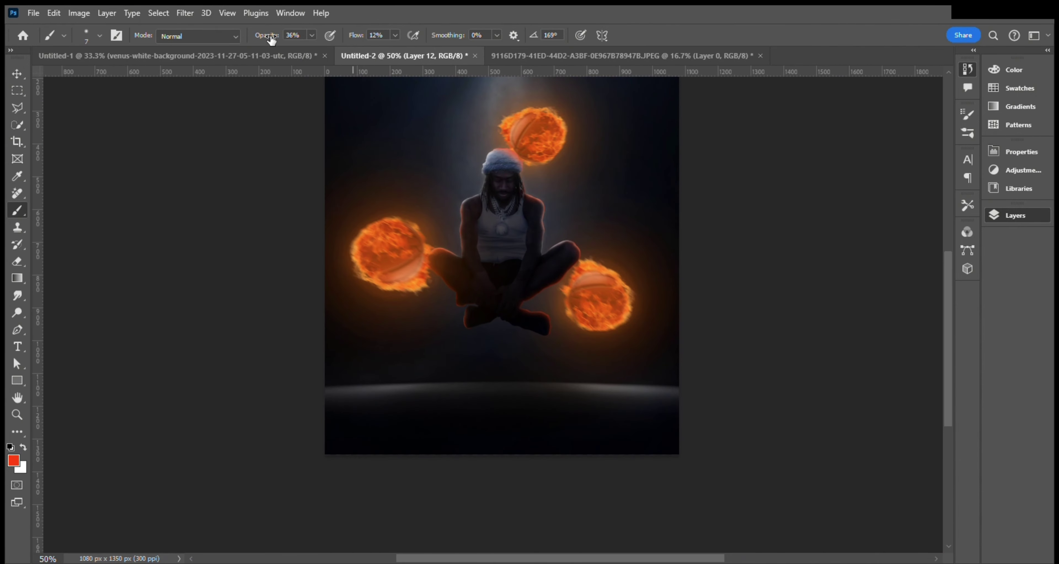
pyautogui.moveTo(272, 37); pyautogui.dragTo(256, 48)
# Step: Enlarge the brush to 500 px and softly shade the man's lap on Layer 12
pyautogui.press(']')
pyautogui.press(']')
pyautogui.press(']')
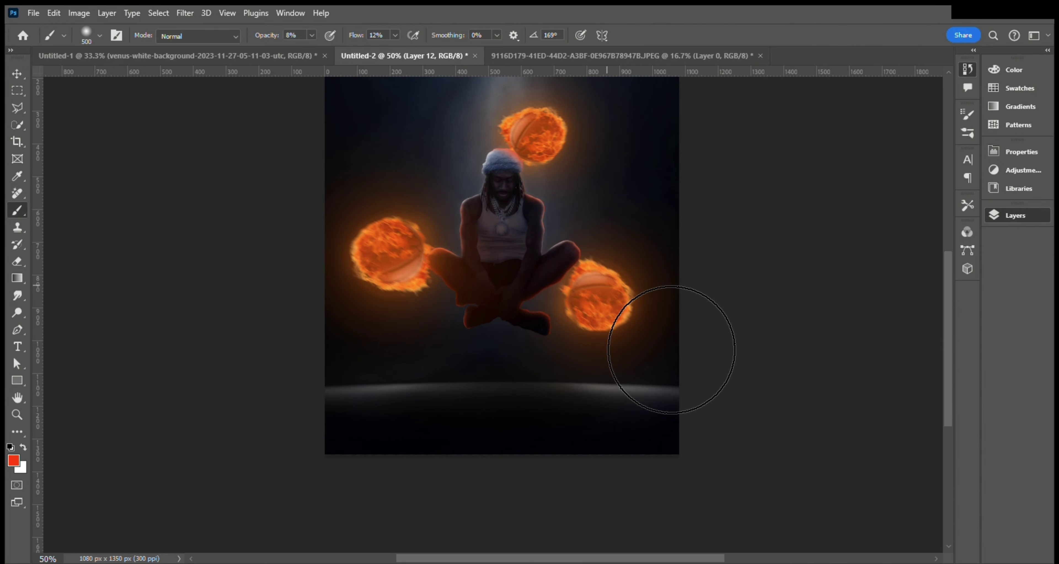
pyautogui.scroll(1, 704, 231)
pyautogui.hscroll(1, 705, 232)
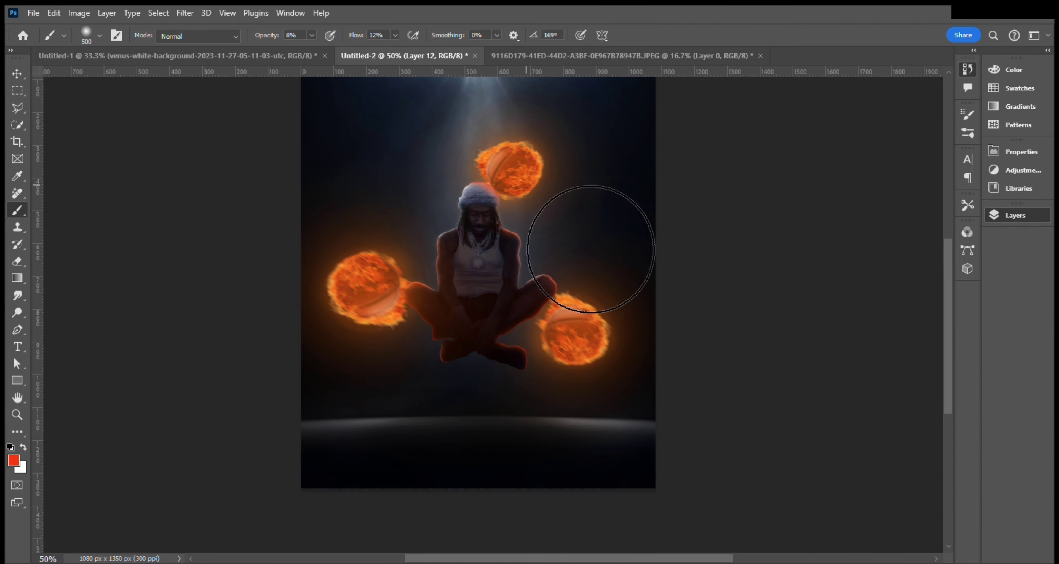
pyautogui.scroll(2, 657, 290)
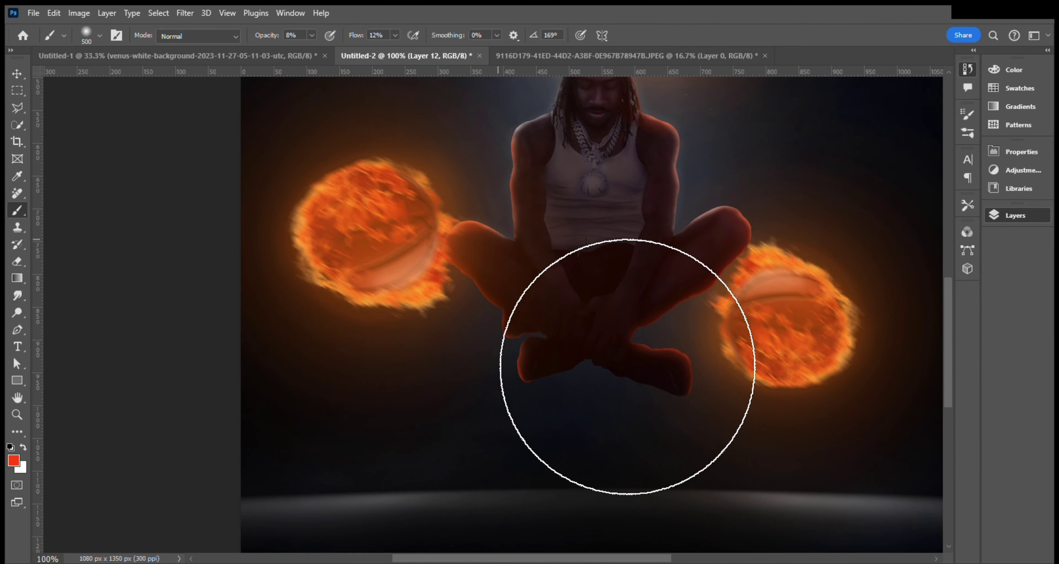
pyautogui.scroll(3, 627, 362)
pyautogui.moveTo(527, 329)
pyautogui.mouseDown()
pyautogui.moveTo(553, 187)
pyautogui.moveTo(481, 333)
pyautogui.mouseUp()
pyautogui.scroll(3, 465, 193)
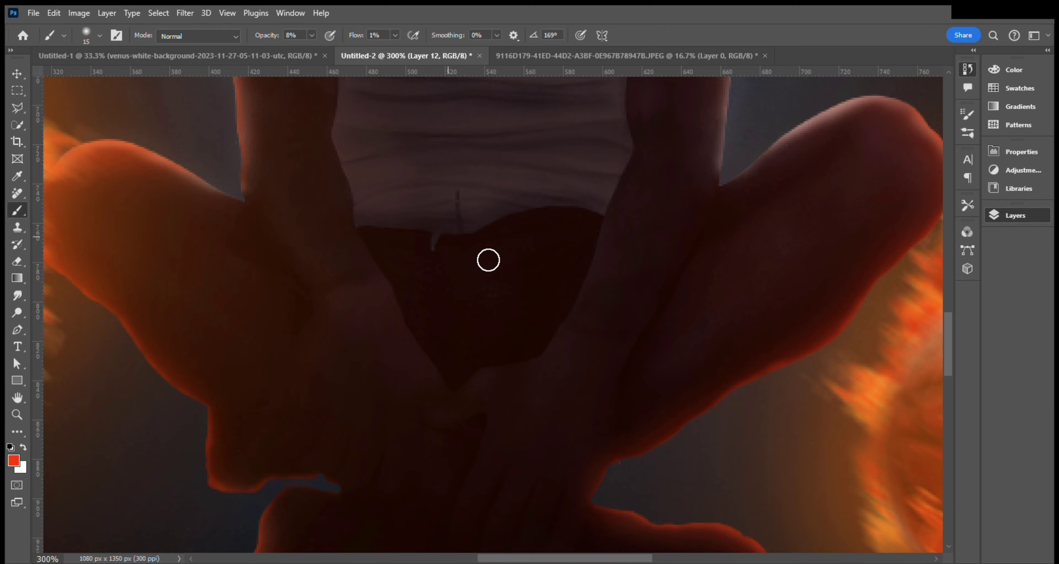
pyautogui.scroll(-3, 616, 410)
pyautogui.scroll(4, 393, 345)
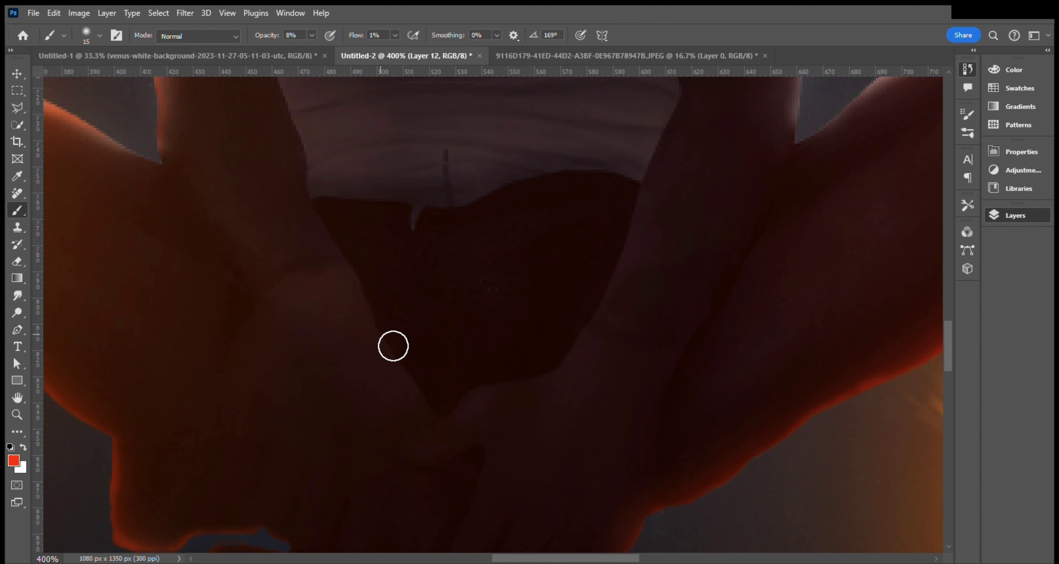
pyautogui.scroll(-1, 475, 352)
pyautogui.scroll(2, 640, 204)
pyautogui.scroll(3, 640, 204)
pyautogui.scroll(4, 633, 328)
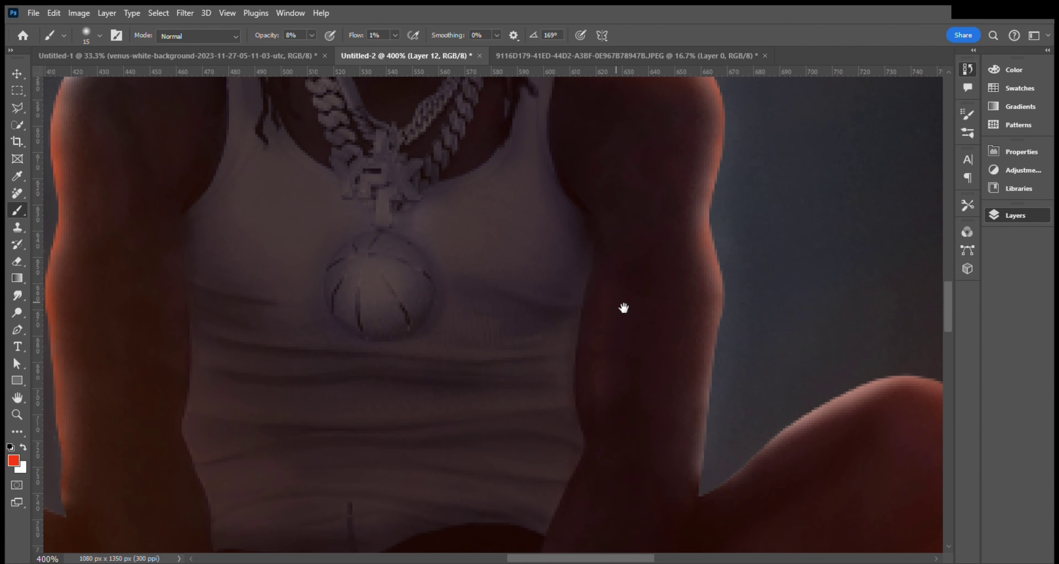
pyautogui.hscroll(2, 584, 306)
pyautogui.scroll(9, 585, 306)
pyautogui.hscroll(-4, 459, 260)
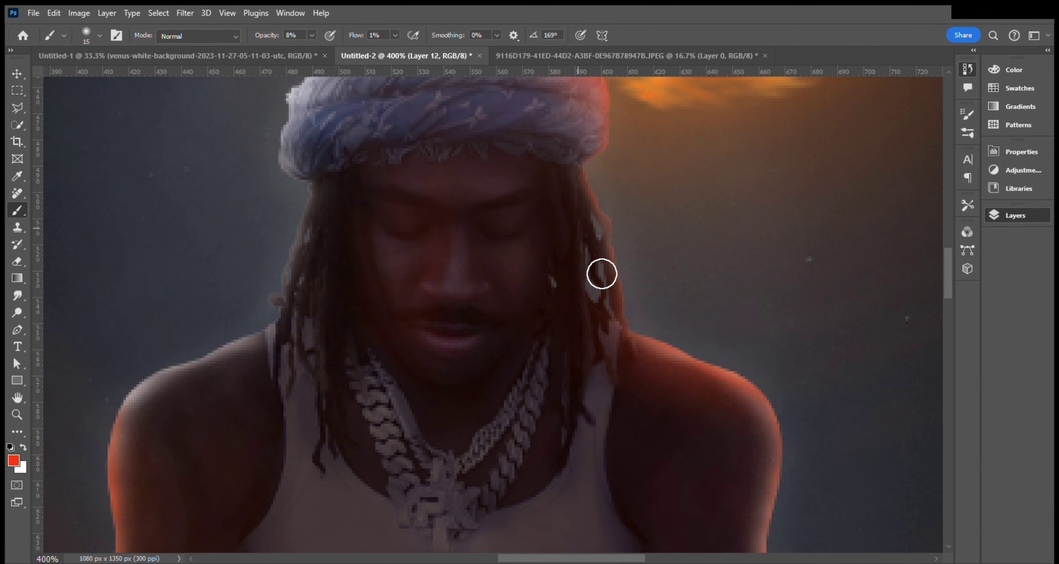
pyautogui.scroll(-5, 689, 368)
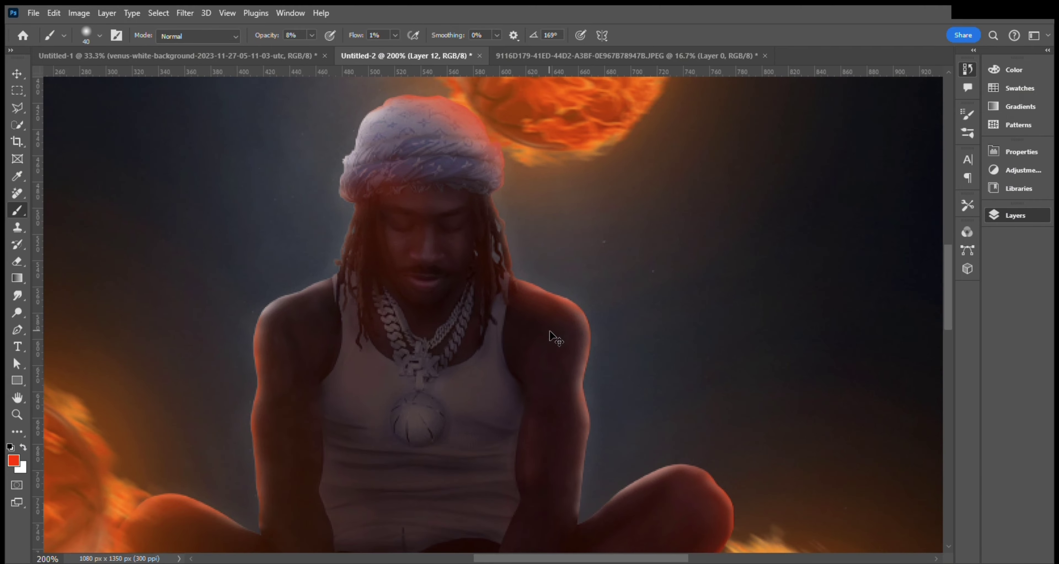
# Step: Enlarge the brush again and shade another part of the figure, checking the whole image
pyautogui.moveTo(427, 379); pyautogui.dragTo(499, 318)
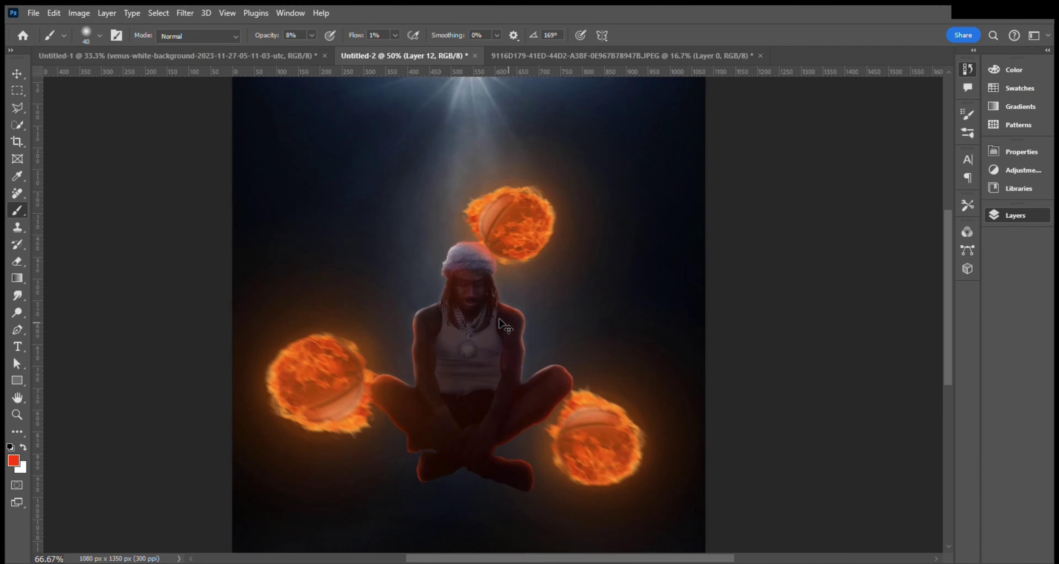
pyautogui.press(']')
pyautogui.press(']')
pyautogui.press(']')
pyautogui.press(']')
pyautogui.press(']')
pyautogui.press(']')
pyautogui.scroll(-3, 461, 398)
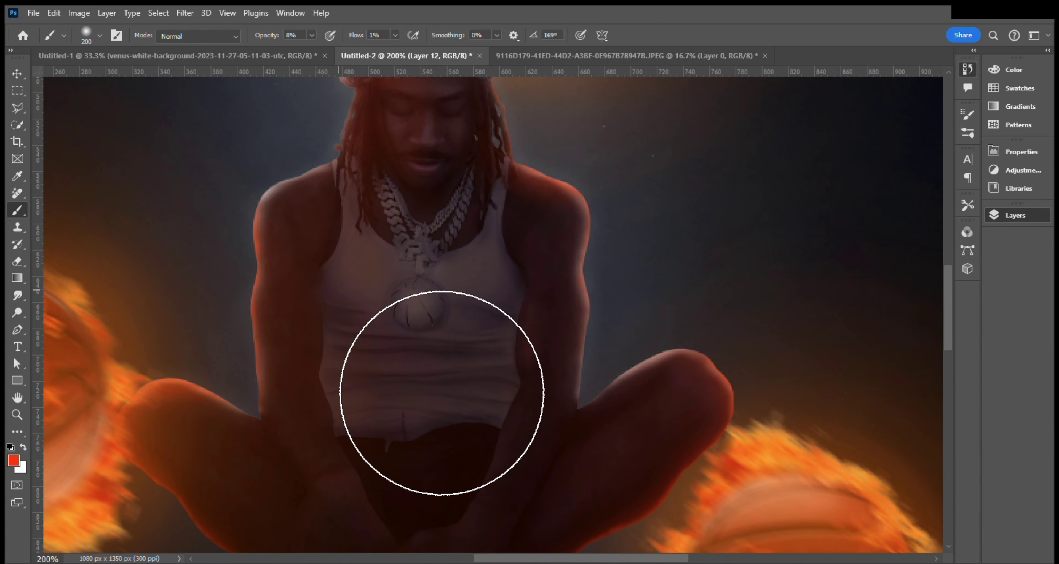
pyautogui.scroll(-3, 366, 527)
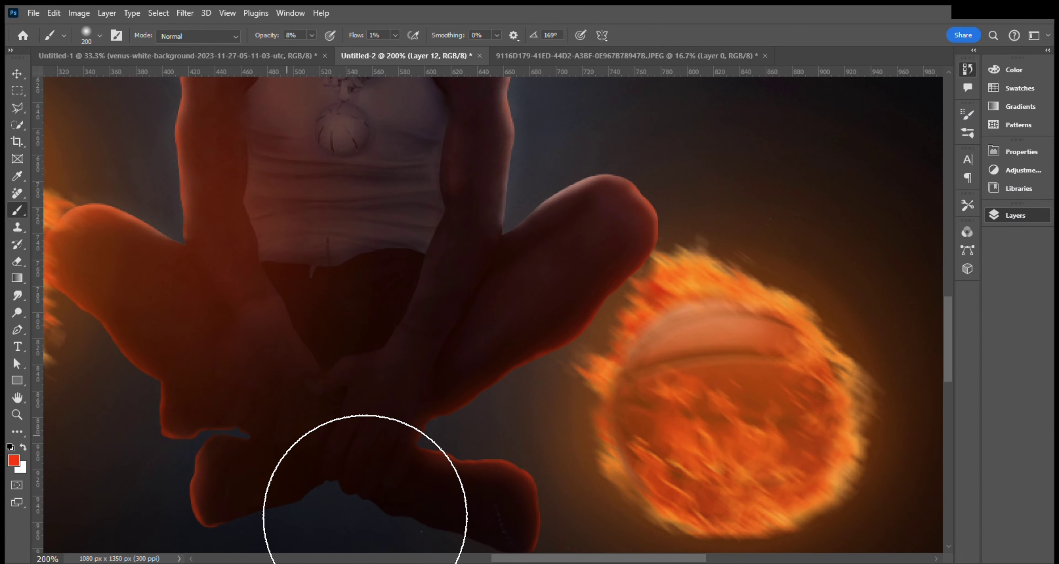
pyautogui.hotkey('ctrl', '-')
pyautogui.hotkey('ctrl', '-')
pyautogui.hotkey('ctrl', '-')
pyautogui.hotkey('ctrl', '+')
pyautogui.scroll(1, 515, 440)
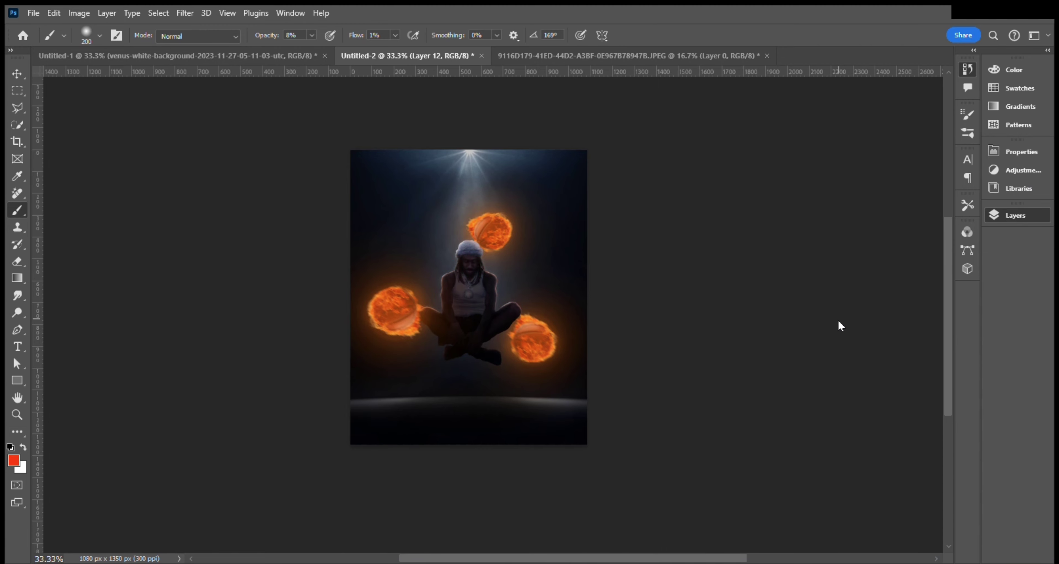
pyautogui.scroll(5, 633, 252)
pyautogui.scroll(-2, 609, 236)
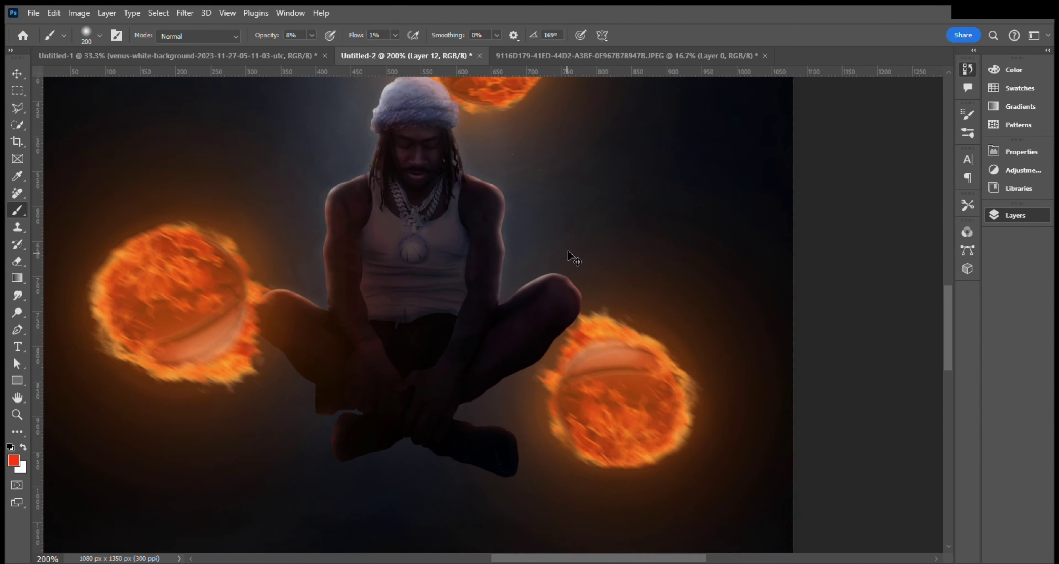
pyautogui.scroll(-2, 653, 230)
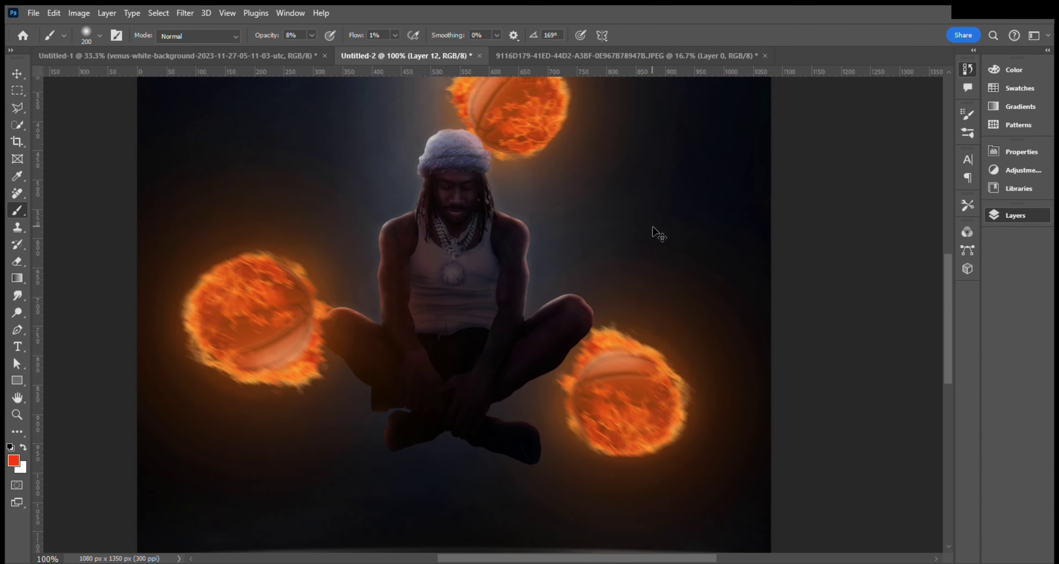
pyautogui.scroll(-2, 657, 226)
# Step: Add soft 8% opacity, 1% flow strokes over the head, torso and crossed legs
pyautogui.hotkey('ctrl', '+')
pyautogui.hotkey('ctrl', '+')
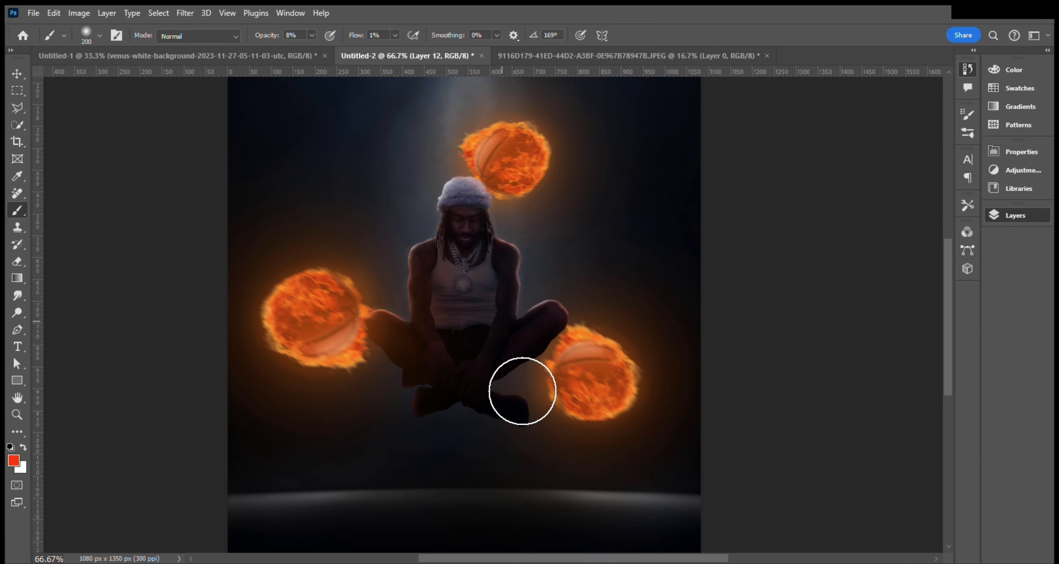
pyautogui.scroll(-3, 674, 362)
pyautogui.scroll(2, 642, 248)
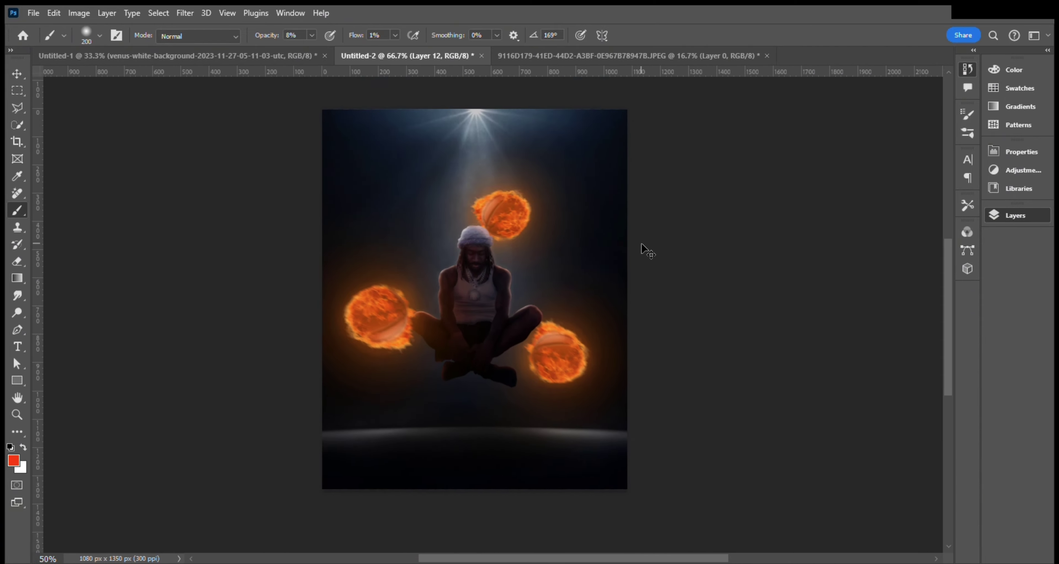
pyautogui.scroll(2, 575, 286)
pyautogui.scroll(-3, 576, 286)
pyautogui.scroll(3, 649, 306)
pyautogui.scroll(2, 649, 306)
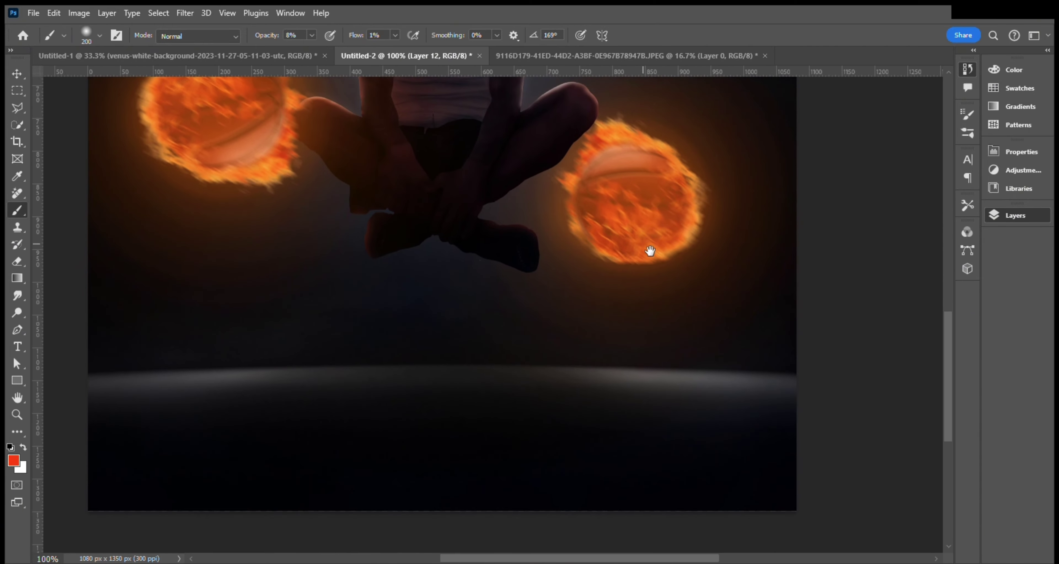
pyautogui.scroll(-1, 653, 287)
pyautogui.scroll(-1, 425, 319)
pyautogui.scroll(-3, 634, 366)
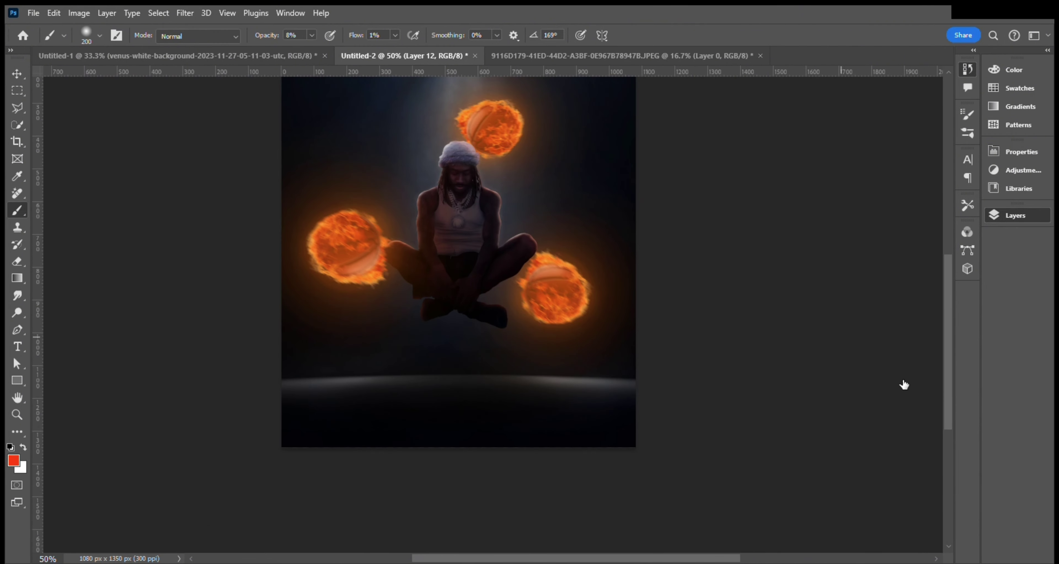
# Step: Add a new paint layer and size the soft brush from 700 px down to 200 px
pyautogui.hotkey('alt', ']')
pyautogui.hotkey('alt', ']')
pyautogui.hotkey('alt', ']')
pyautogui.press(']')
pyautogui.press(']')
pyautogui.press(']')
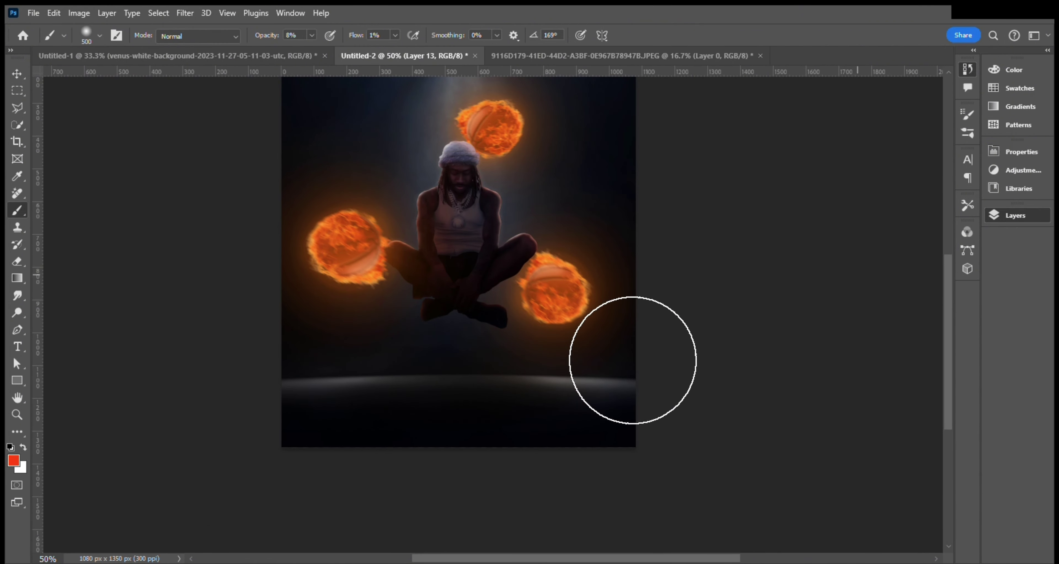
pyautogui.press(']')
pyautogui.press(']')
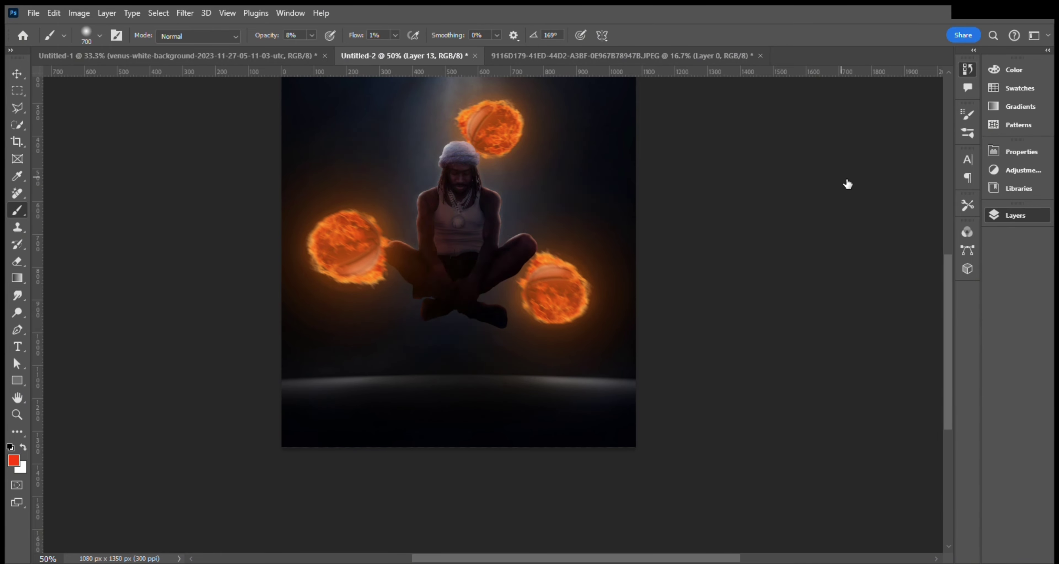
pyautogui.press('[')
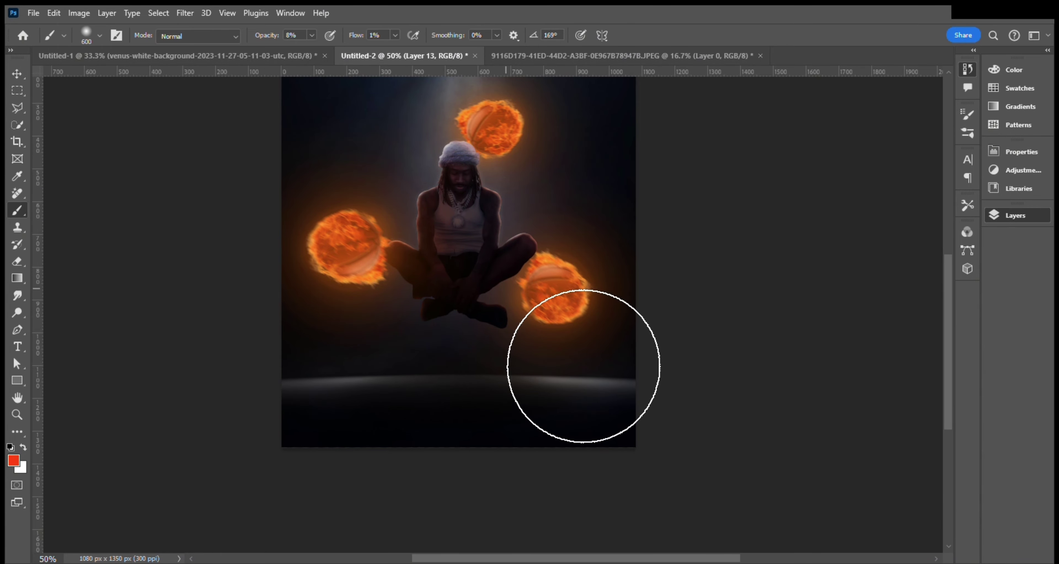
pyautogui.press('[')
pyautogui.press('[')
pyautogui.press('[')
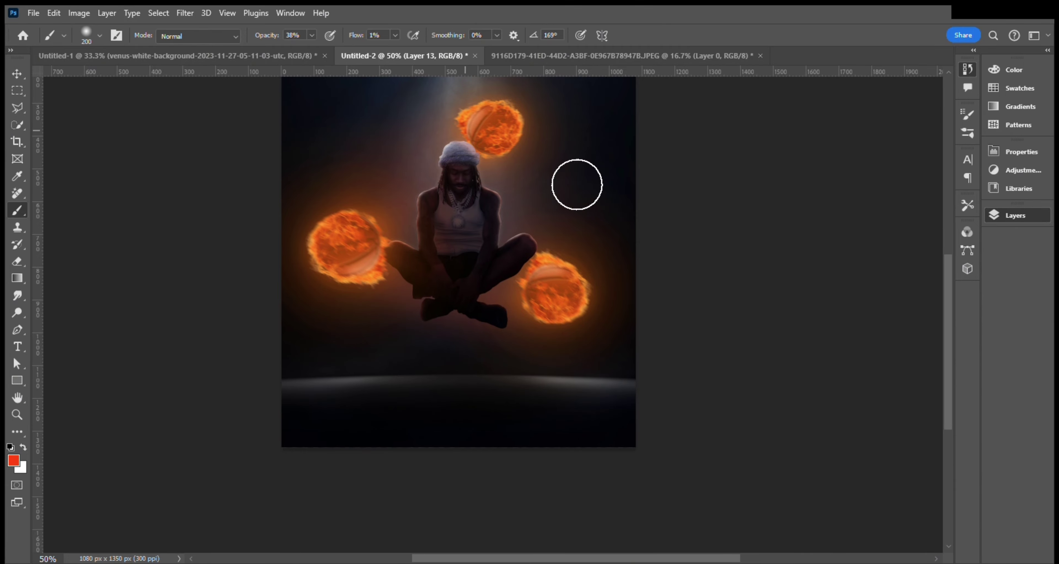
pyautogui.scroll(-1, 487, 185)
pyautogui.scroll(-1, 517, 230)
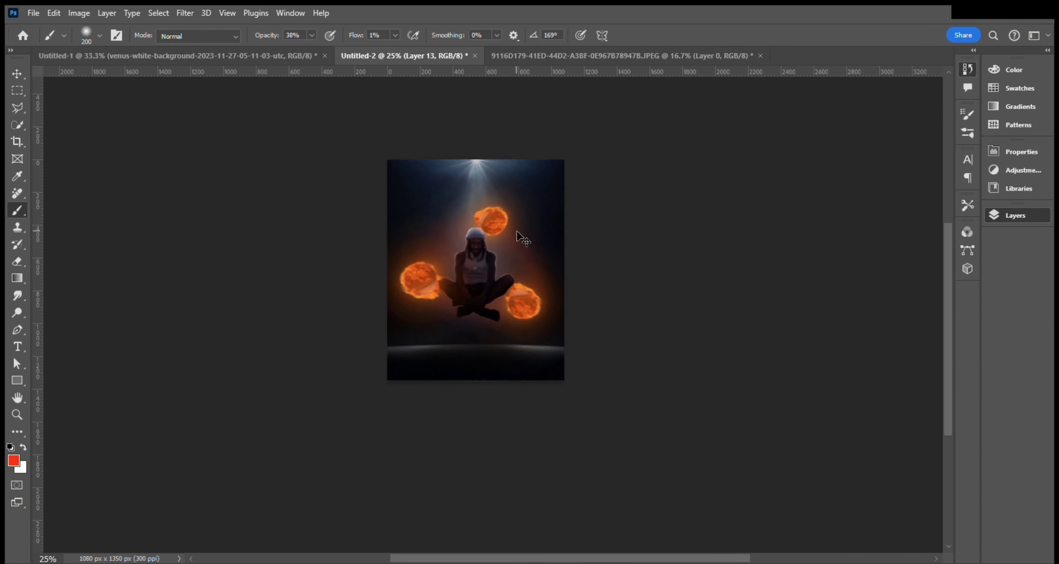
pyautogui.scroll(2, 517, 230)
# Step: Create a new layer above Layer 9 and review the whole composition
pyautogui.hotkey('alt', '[')
pyautogui.hotkey('alt', '[')
pyautogui.hotkey('alt', '[')
pyautogui.hotkey('ctrl', 'shift', 'alt', 'n')
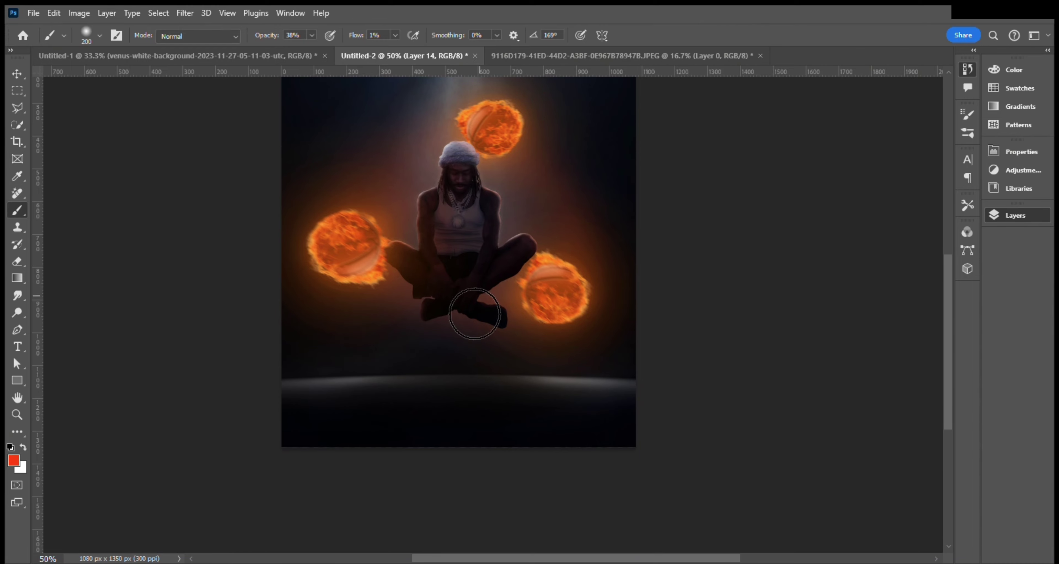
pyautogui.hotkey('ctrl', '-')
pyautogui.hotkey('ctrl', '-')
pyautogui.hotkey('ctrl', '+')
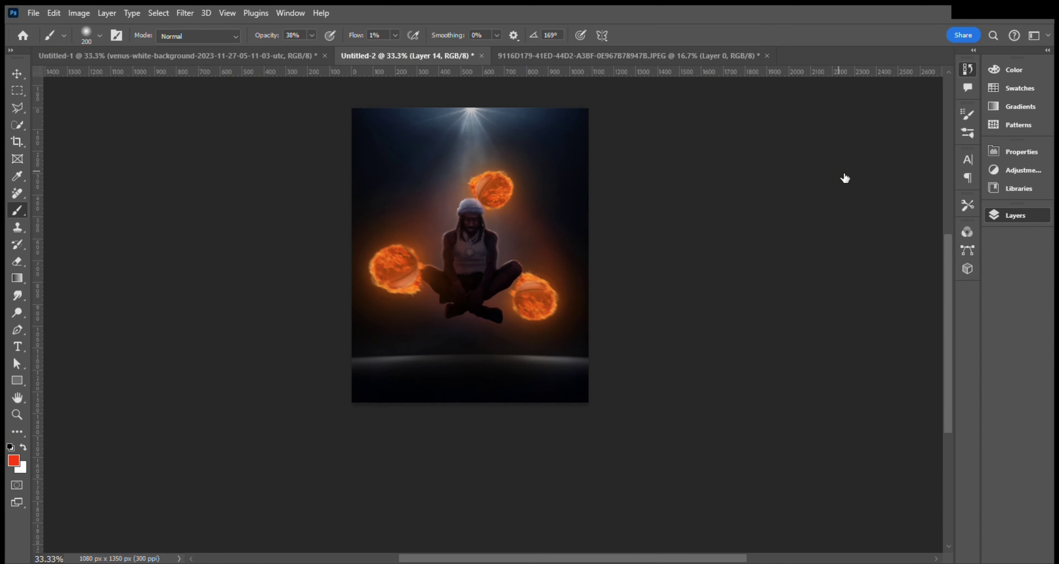
pyautogui.hotkey('ctrl', '-')
pyautogui.hotkey('ctrl', '+')
pyautogui.hotkey('ctrl', '+')
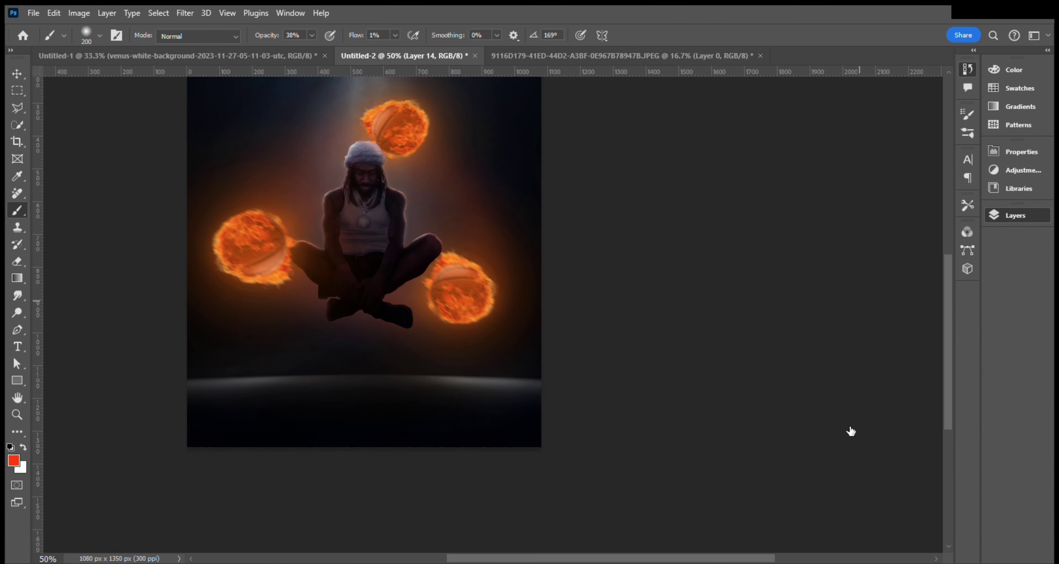
pyautogui.hotkey('ctrl', '-')
pyautogui.hotkey('ctrl', '-')
pyautogui.hotkey('ctrl', '+')
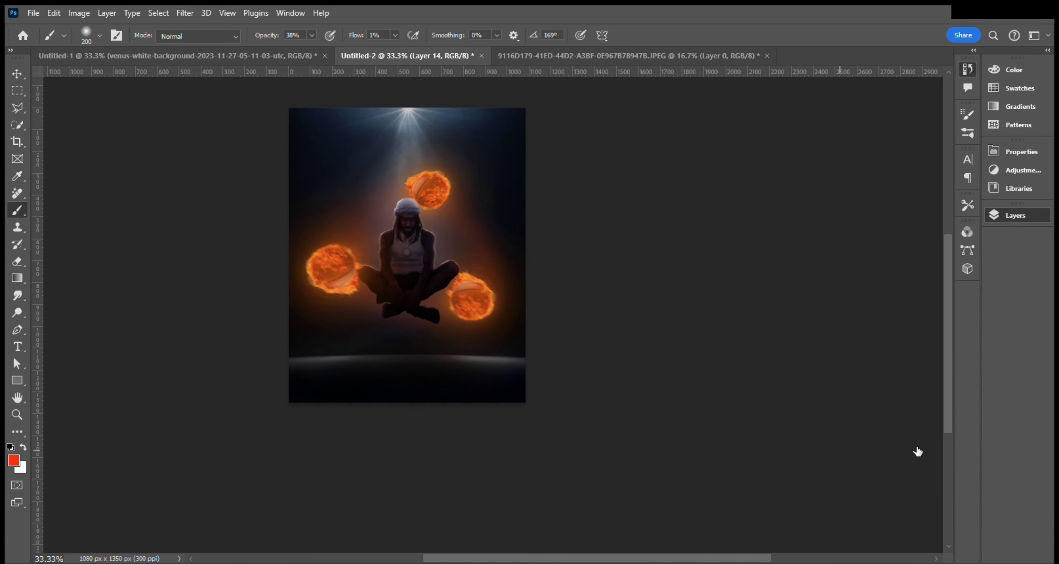
# Step: Paint orange glow and dark shading around the figure's feet and backdrop at 38% opacity
pyautogui.press('h')
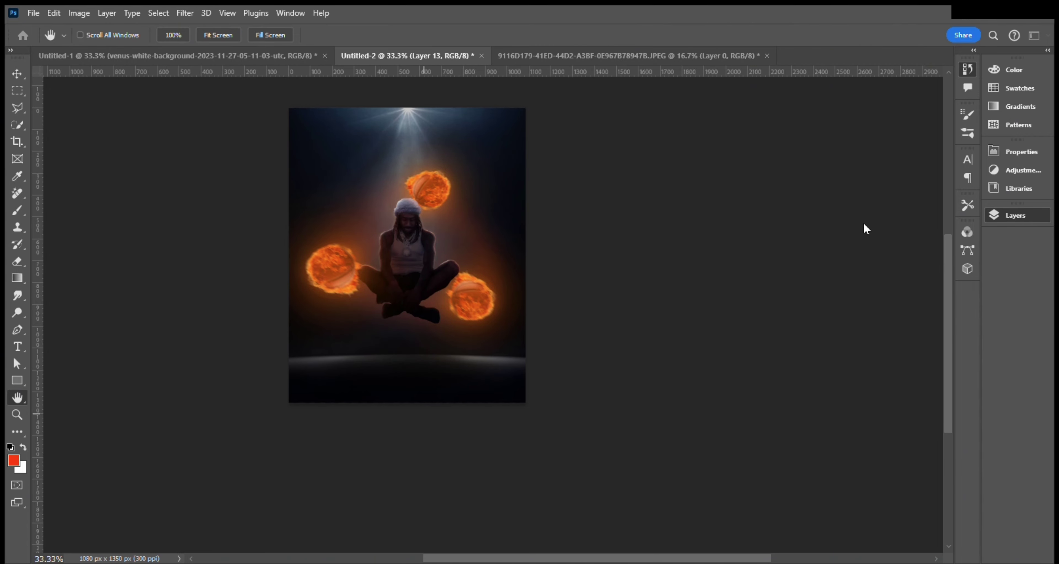
pyautogui.press('b')
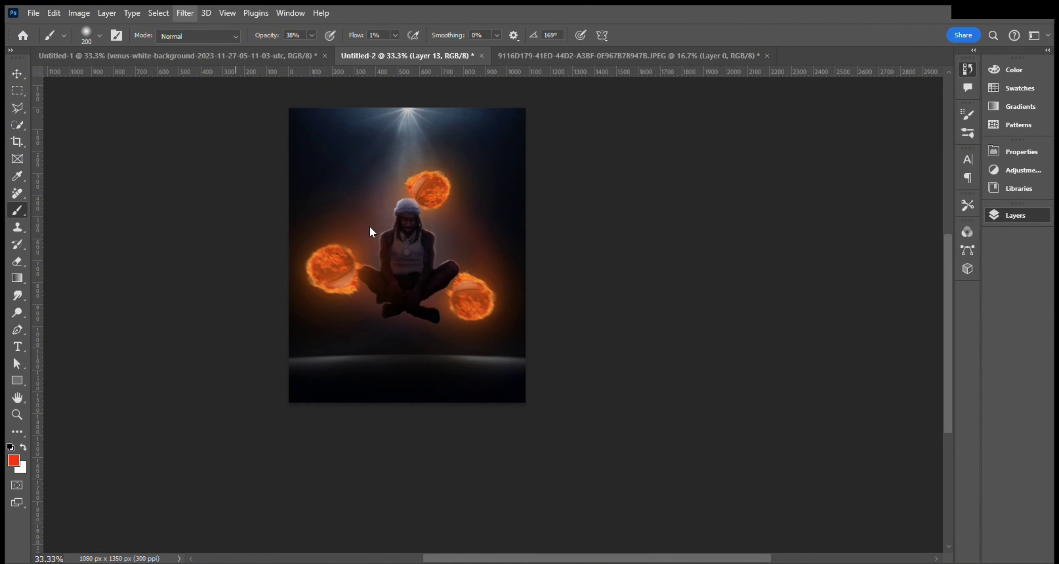
pyautogui.press('h')
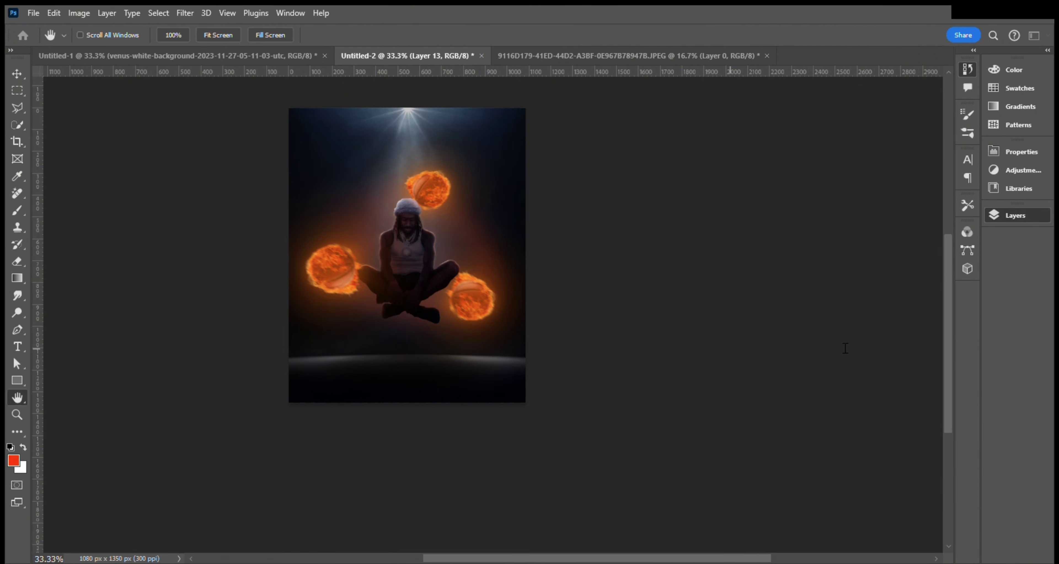
pyautogui.press('b')
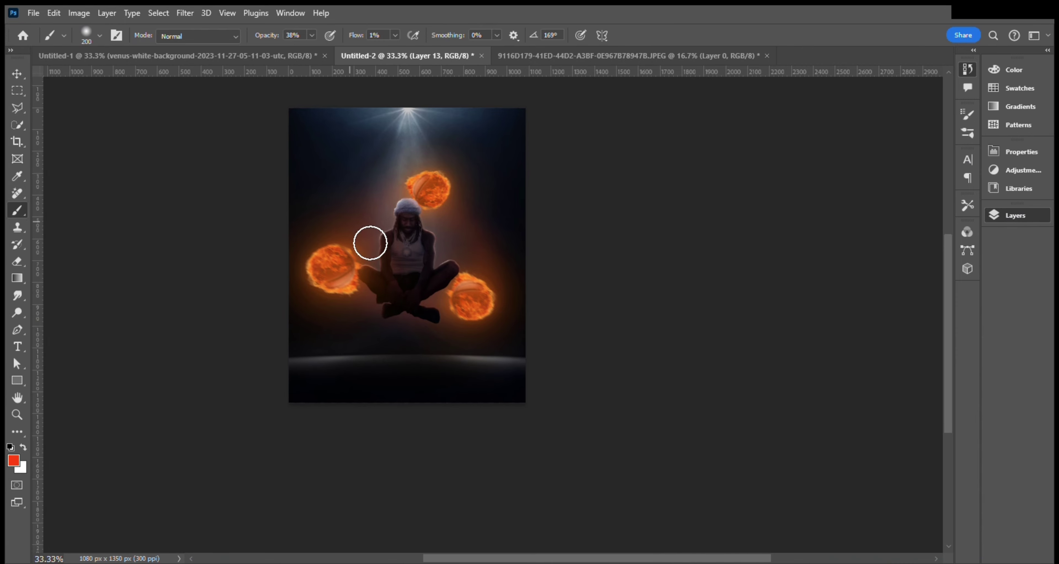
pyautogui.hotkey('alt', '[')
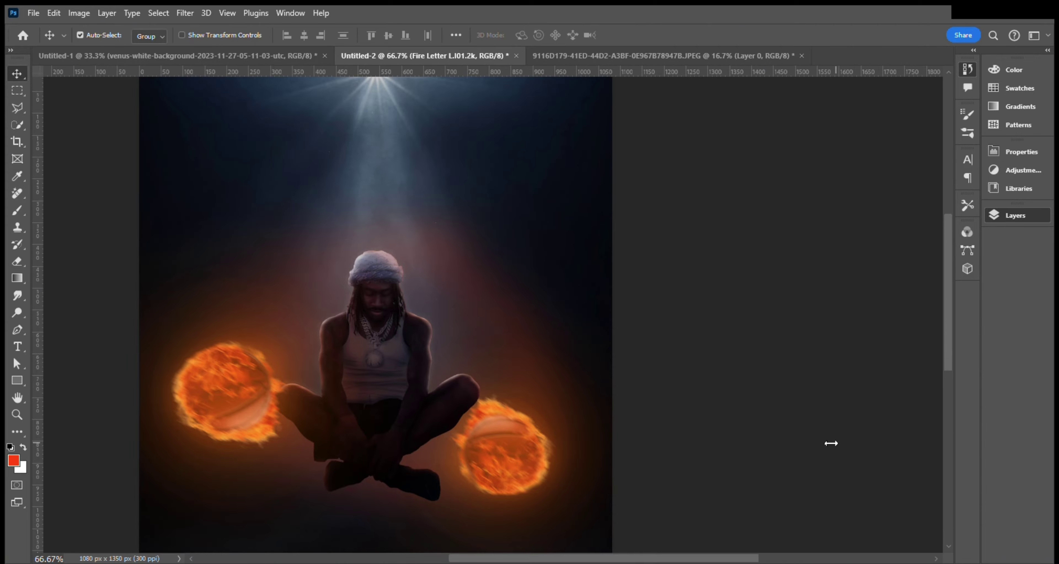
# Step: Move and slightly enlarge the fiery M, then resize the fiery I
pyautogui.moveTo(331, 189); pyautogui.dragTo(419, 162)
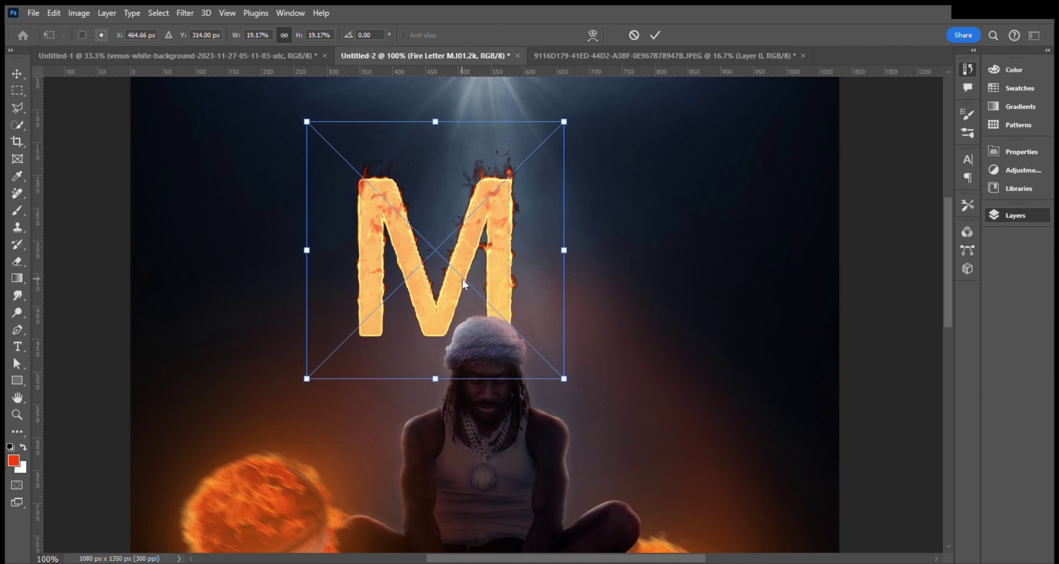
pyautogui.press('Return')
pyautogui.hotkey('ctrl', 't')
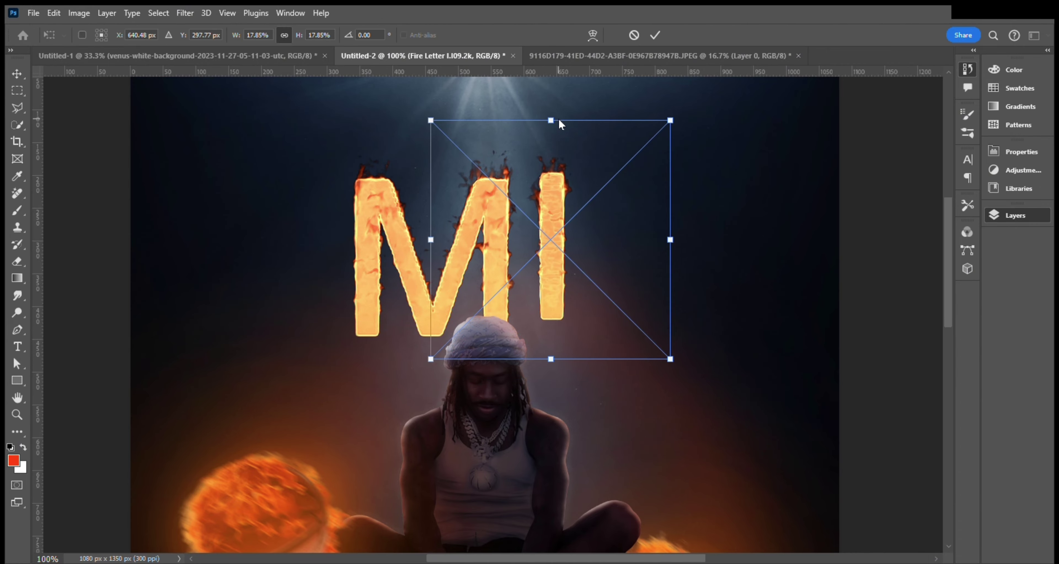
pyautogui.hotkey('ctrl', '-')
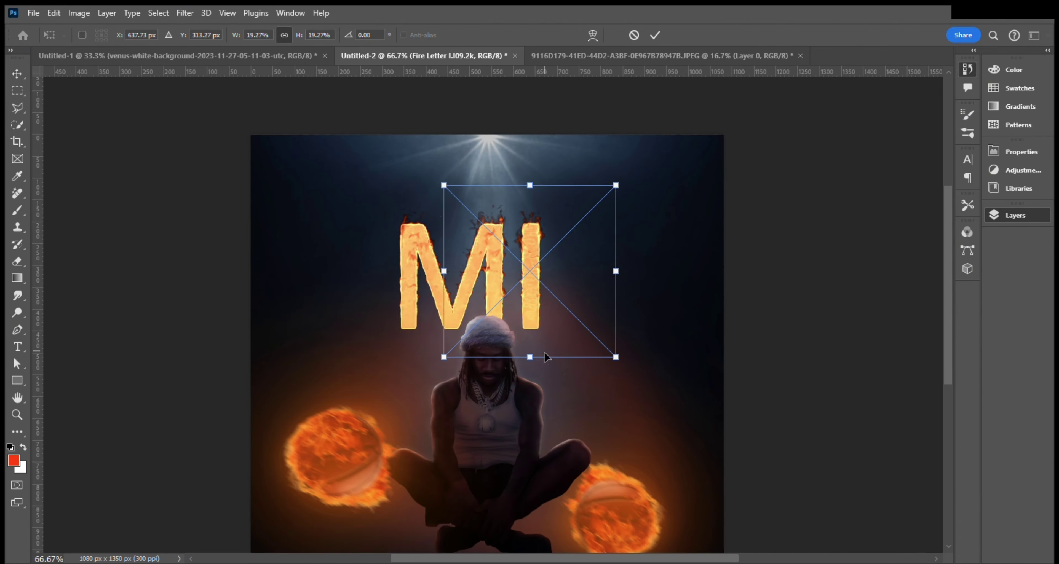
pyautogui.press('Return')
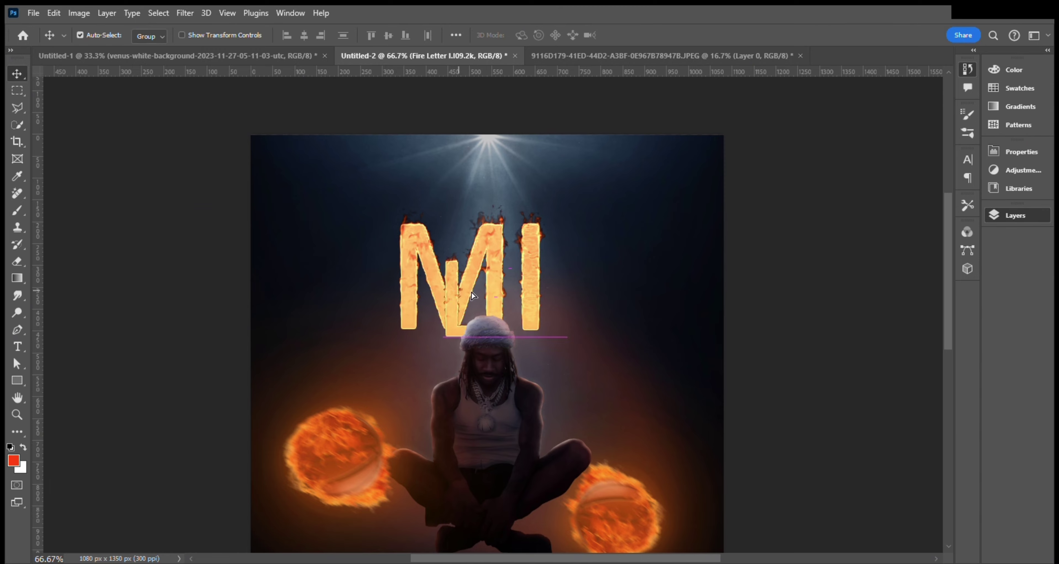
# Step: Move the fiery L right beside the I so the letters read MIL
pyautogui.hotkey('ctrl', 't')
pyautogui.moveTo(472, 292); pyautogui.dragTo(626, 329)
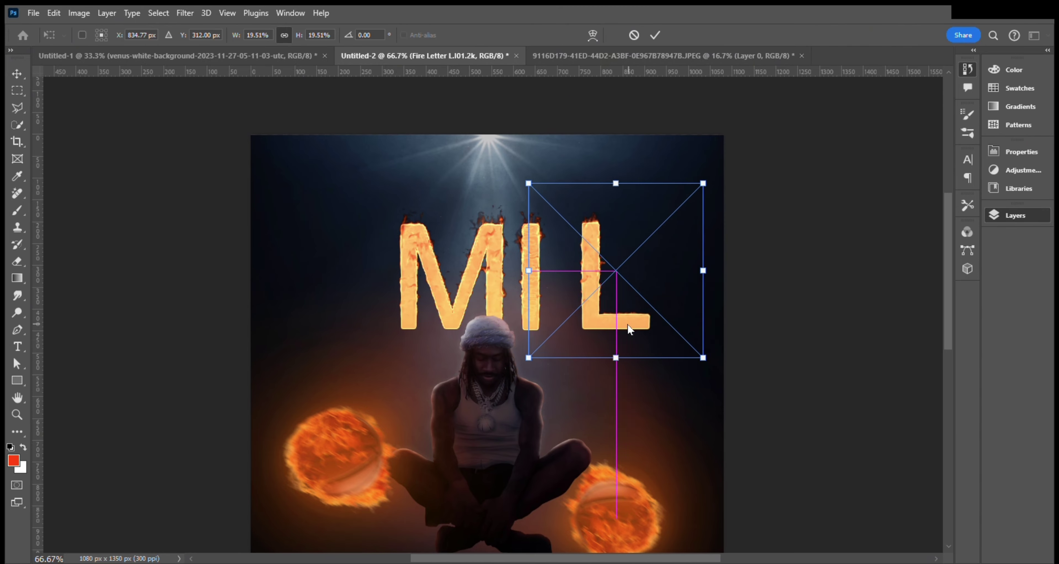
pyautogui.moveTo(627, 328); pyautogui.dragTo(603, 323)
pyautogui.press('Return')
# Step: Position the MIL letters above the man's head
pyautogui.hotkey('ctrl', '-')
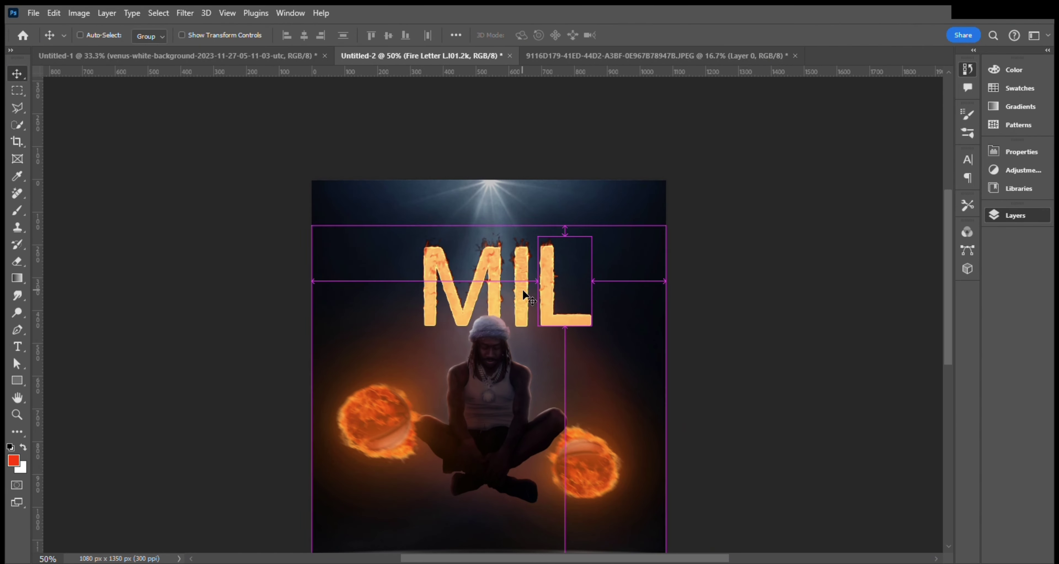
pyautogui.scroll(-3, 844, 319)
pyautogui.moveTo(549, 200)
pyautogui.mouseDown()
pyautogui.moveTo(495, 338)
pyautogui.moveTo(541, 131)
pyautogui.mouseUp()
pyautogui.scroll(2, 558, 209)
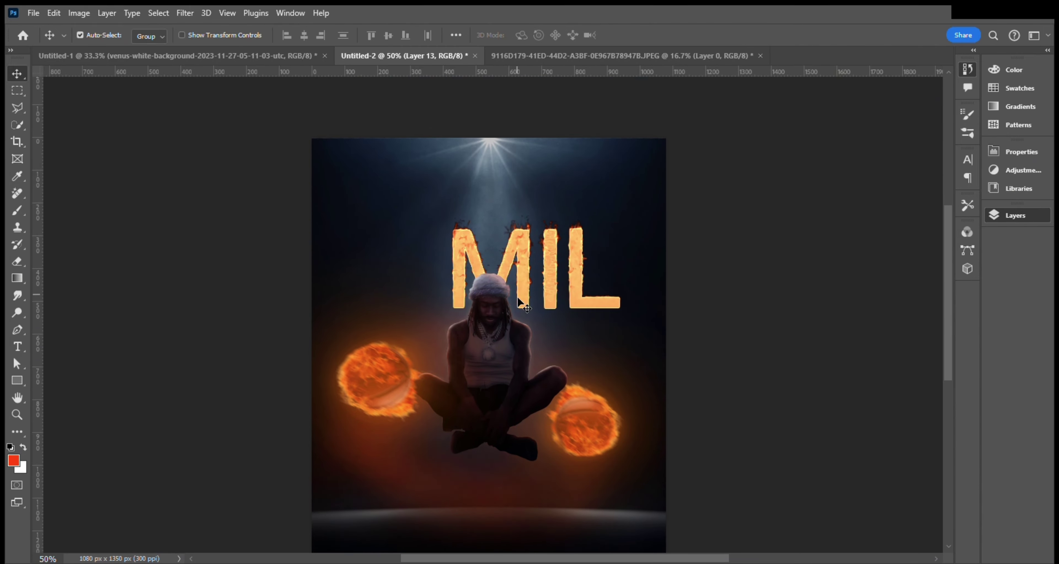
pyautogui.keyDown('ctrl'); pyautogui.click(578, 265); pyautogui.keyUp('ctrl')
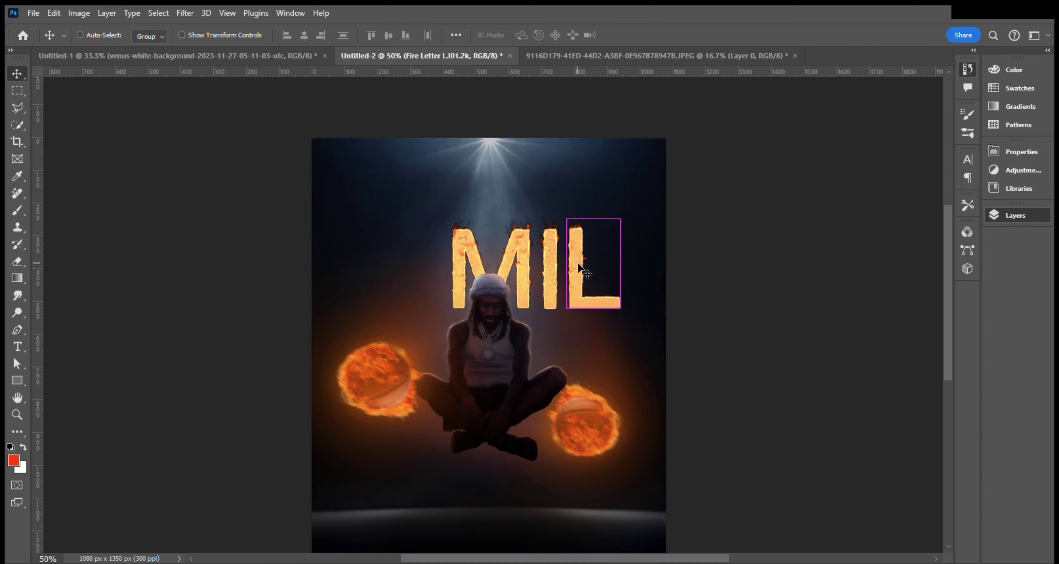
pyautogui.moveTo(579, 265); pyautogui.dragTo(601, 239)
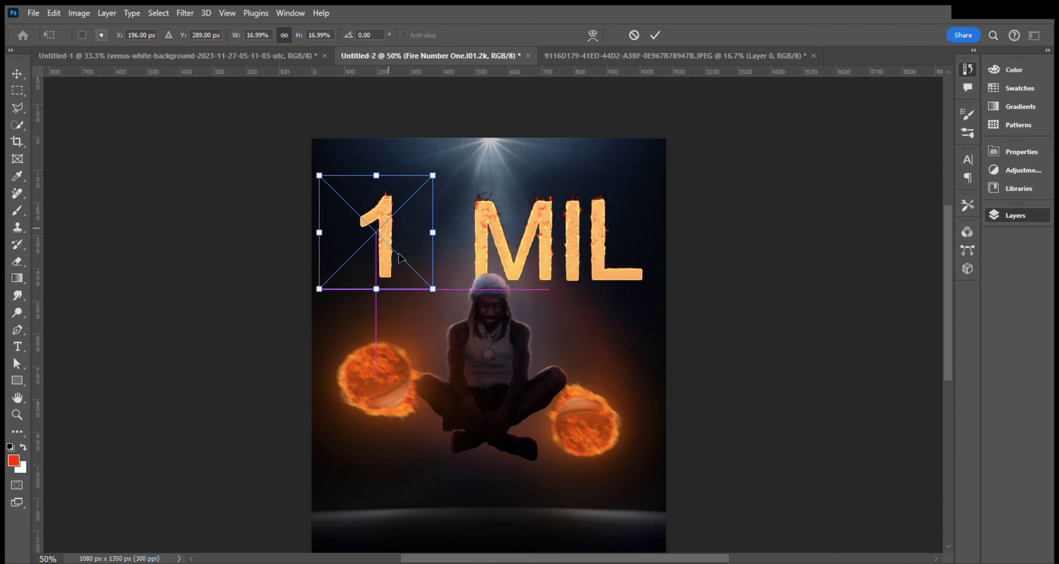
# Step: Place the fiery 1 left of MIL and enlarge the letters so only M follows it
pyautogui.moveTo(454, 281); pyautogui.dragTo(407, 255)
pyautogui.press('Return')
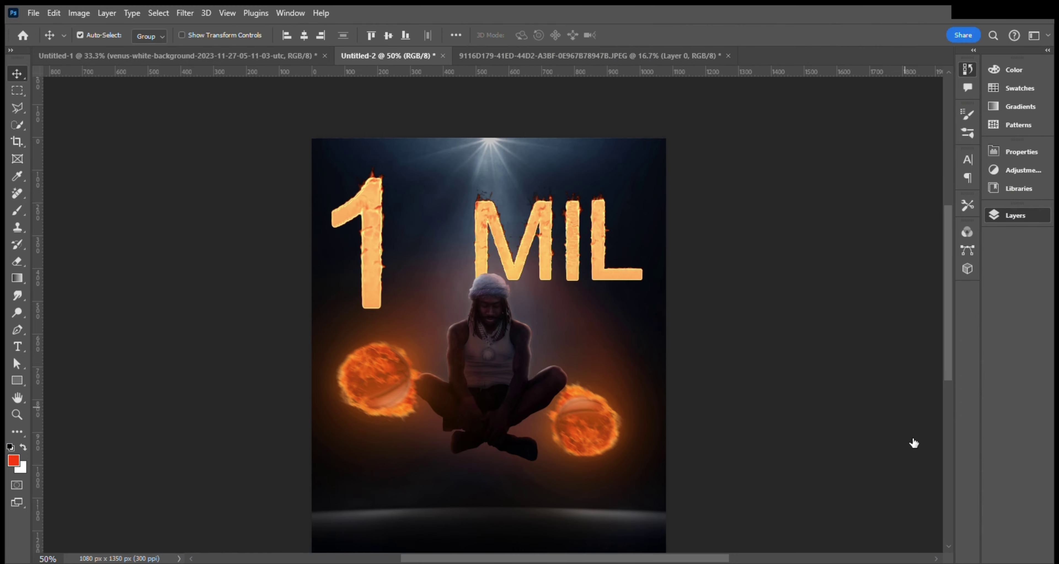
pyautogui.hotkey('ctrl', 't')
pyautogui.moveTo(473, 181); pyautogui.dragTo(379, 158)
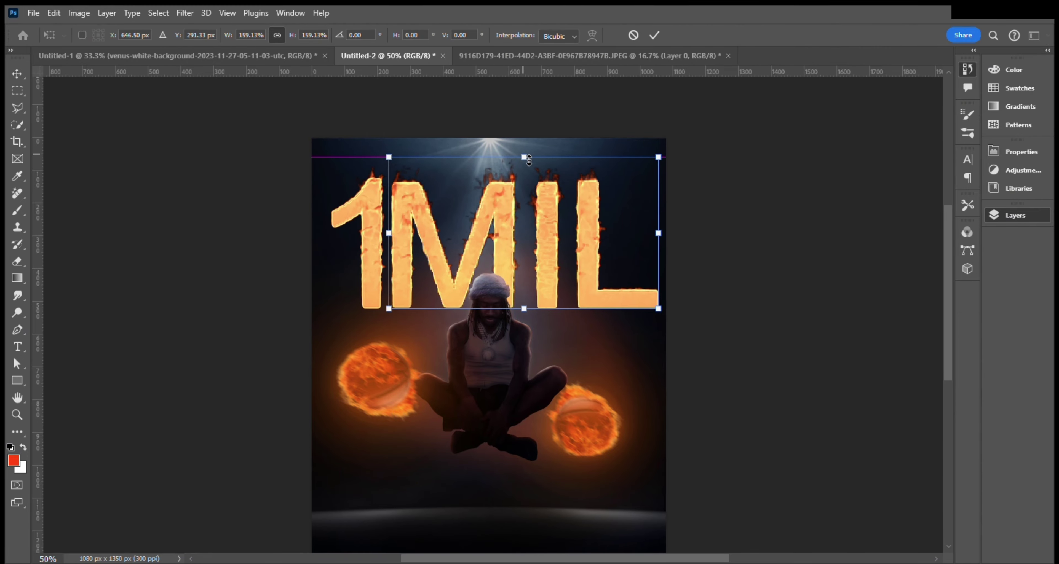
pyautogui.moveTo(487, 211); pyautogui.dragTo(598, 213)
pyautogui.press('Return')
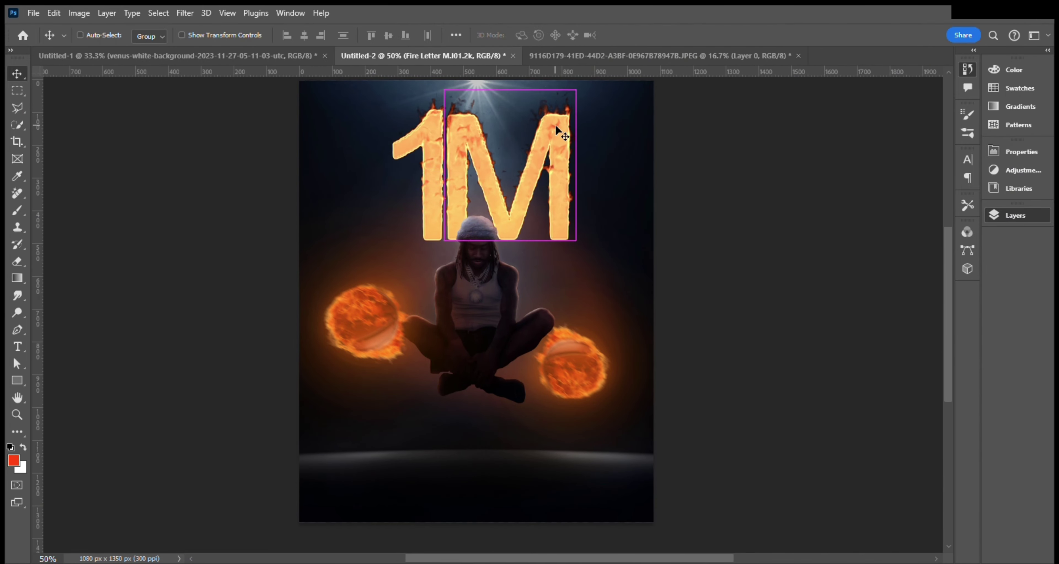
# Step: Nudge and slightly shrink the 1M title, undoing a stray move
pyautogui.hotkey('ctrl', 't')
pyautogui.moveTo(530, 270); pyautogui.dragTo(546, 267)
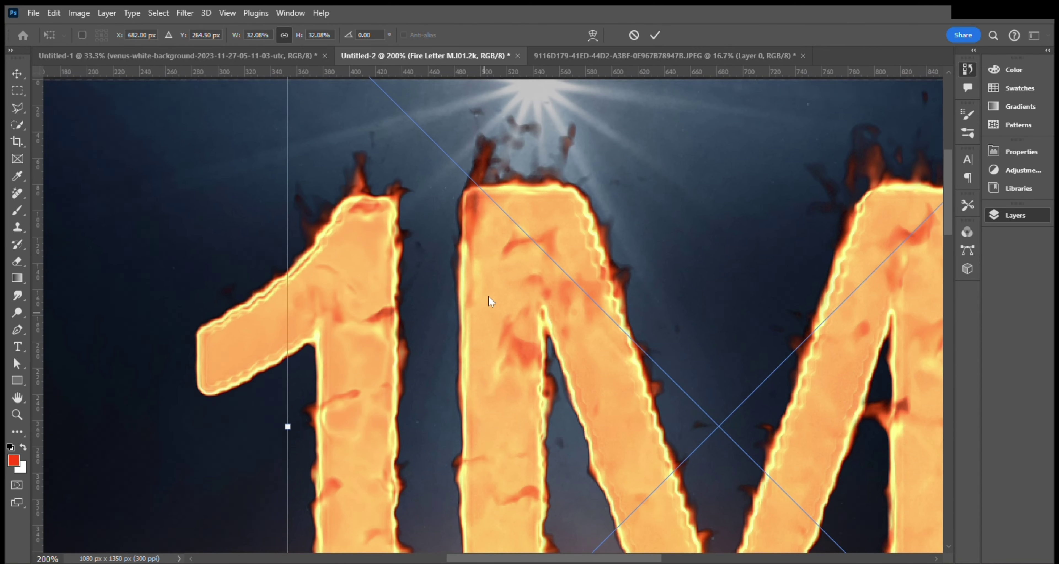
pyautogui.hotkey('ctrl', '-')
pyautogui.scroll(-3, 618, 237)
pyautogui.press('Return')
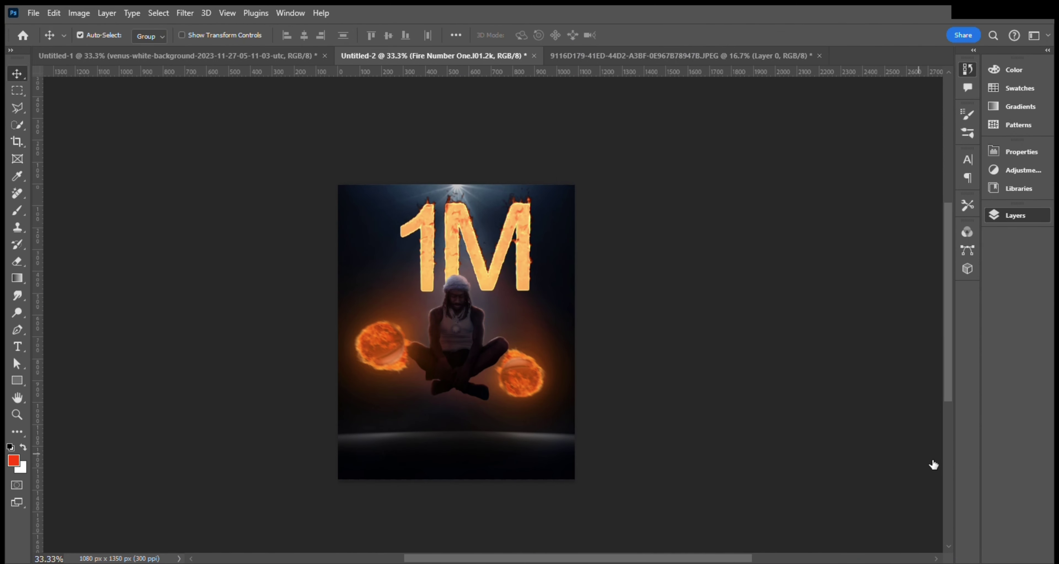
pyautogui.moveTo(516, 220); pyautogui.dragTo(508, 227)
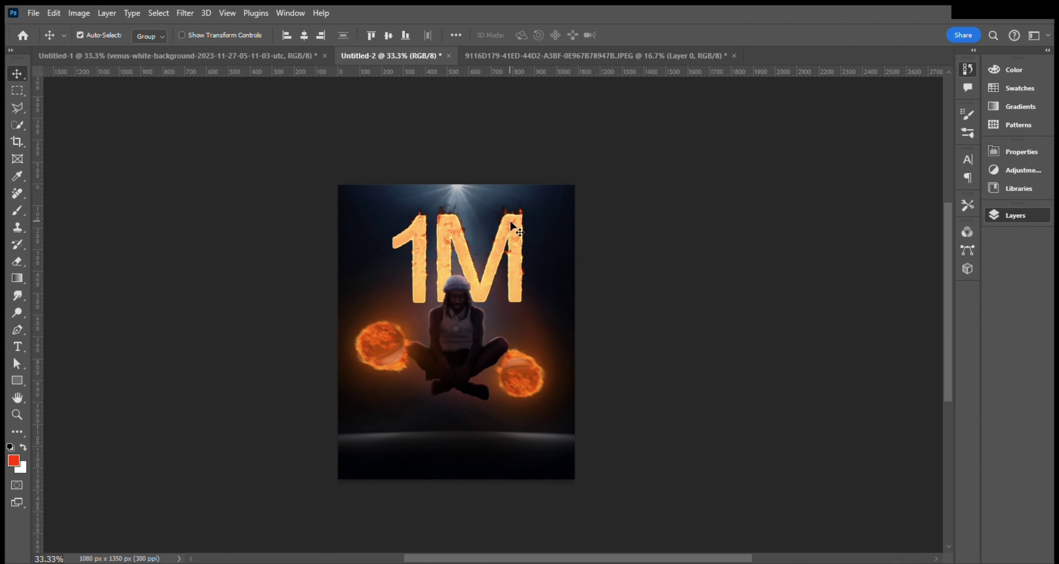
pyautogui.hotkey('ctrl', 'z')
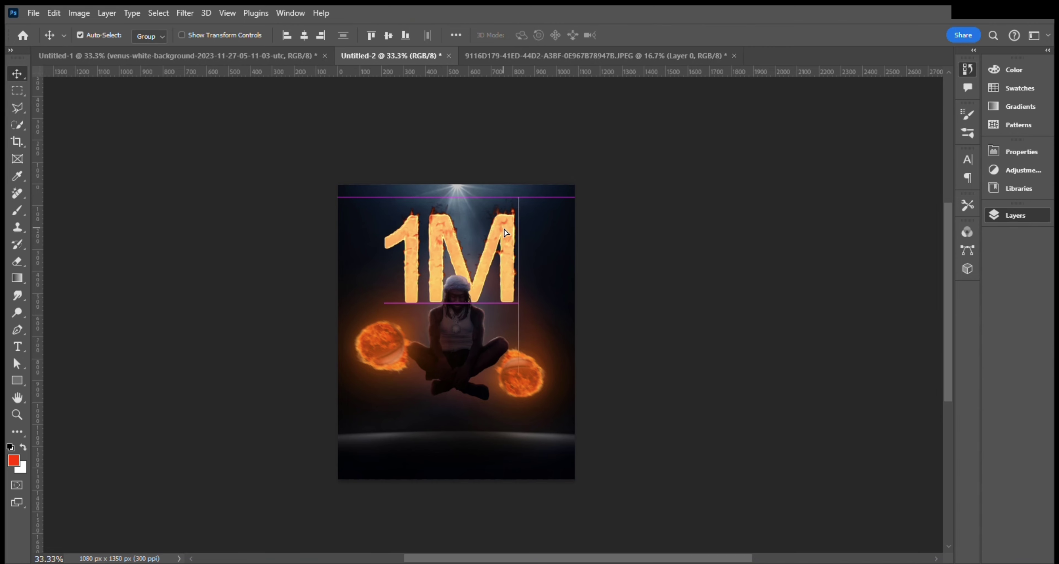
pyautogui.hotkey('ctrl', 'z')
# Step: Select the fiery 1 layer, sample a colour and add a new paint layer
pyautogui.press('h')
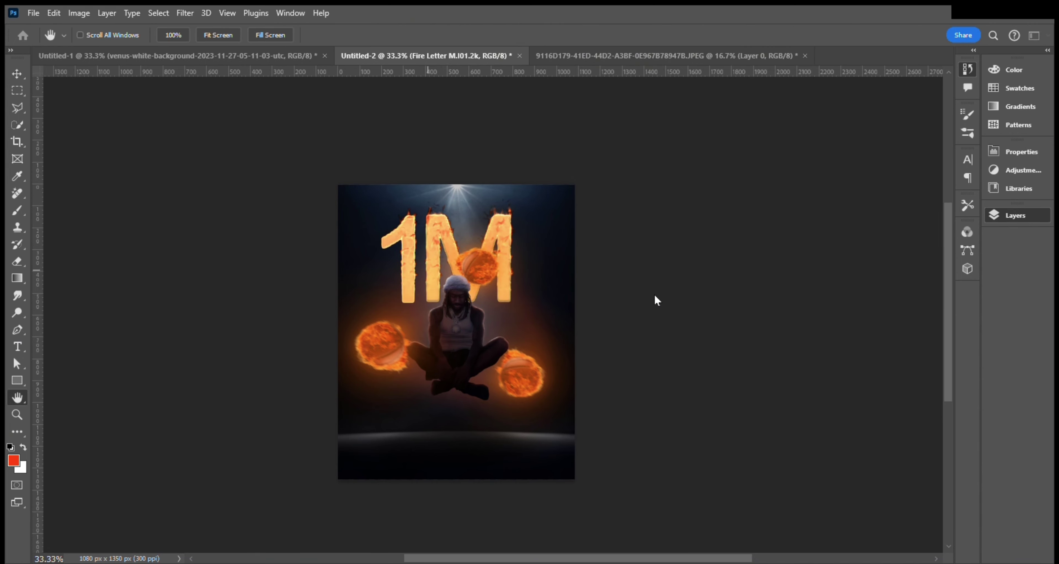
pyautogui.press('v')
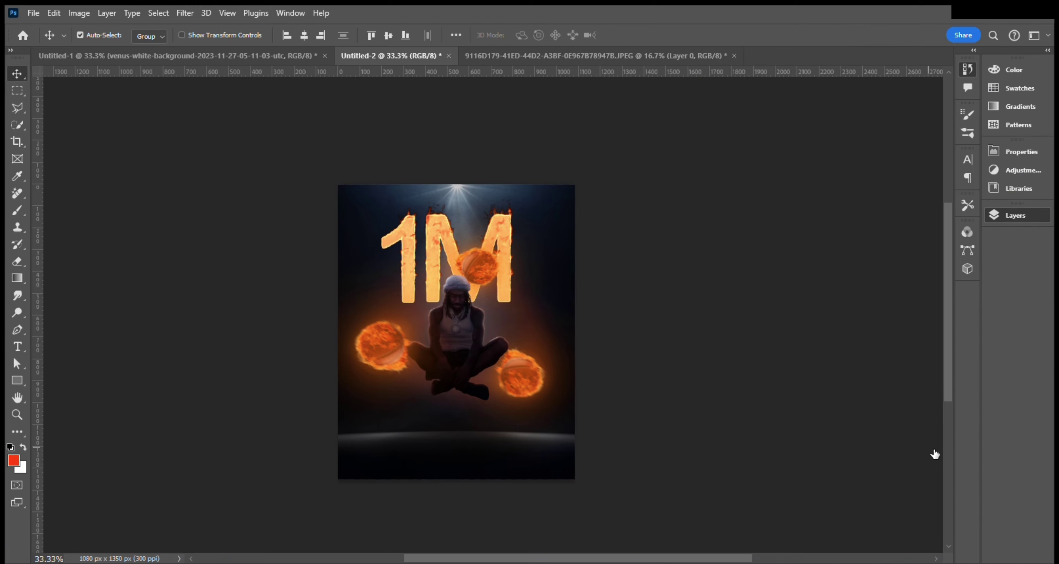
pyautogui.hotkey('alt', '[')
pyautogui.press('i')
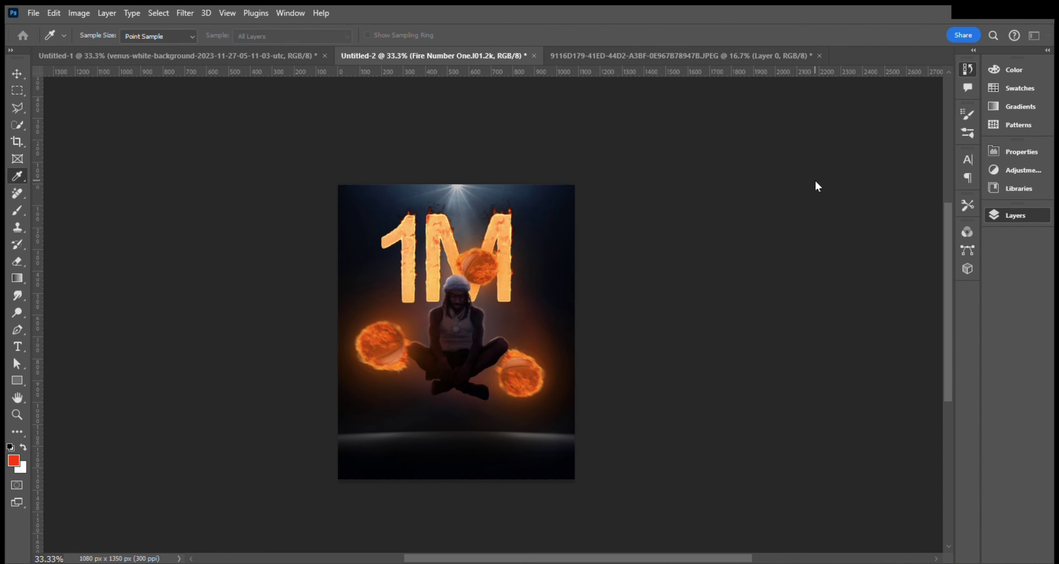
pyautogui.press('v')
pyautogui.hotkey('ctrl', 'shift', 'alt', 'n')
pyautogui.press('b')
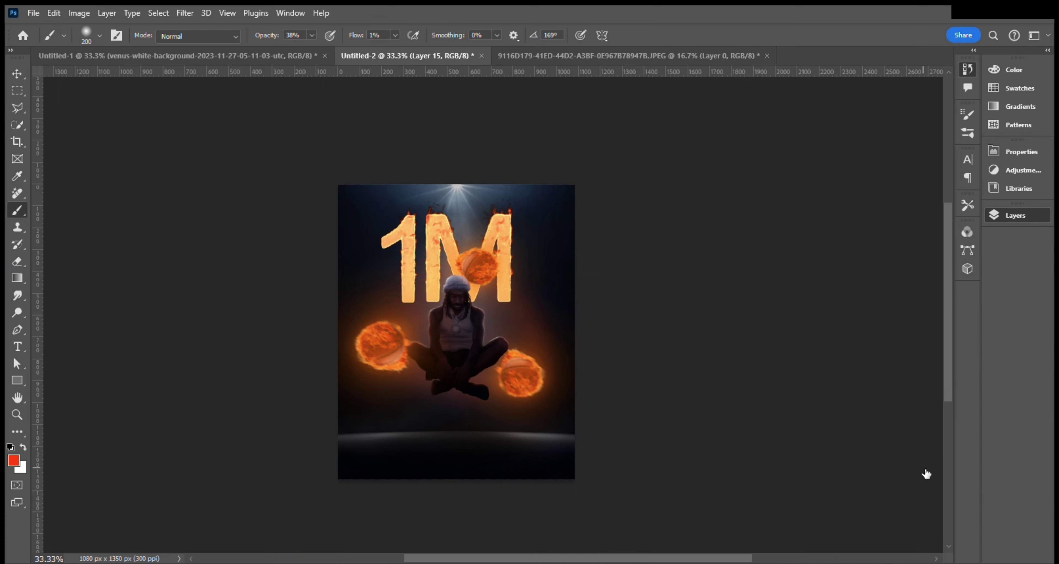
# Step: Select the fiery 1 layer and sample a deeper orange from the image
pyautogui.hotkey('ctrl', 'z')
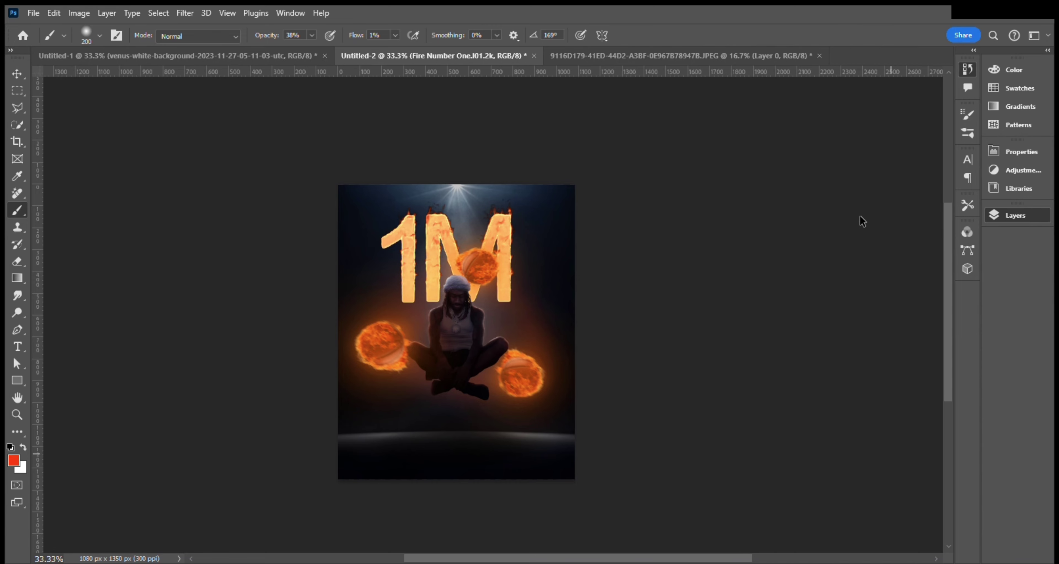
pyautogui.scroll(-1, 658, 185)
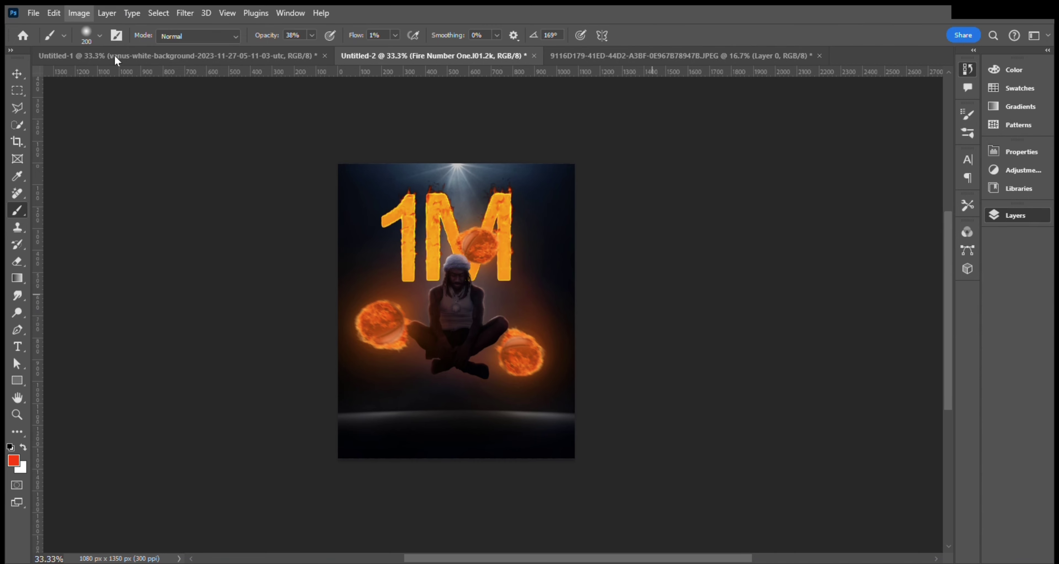
pyautogui.press('i')
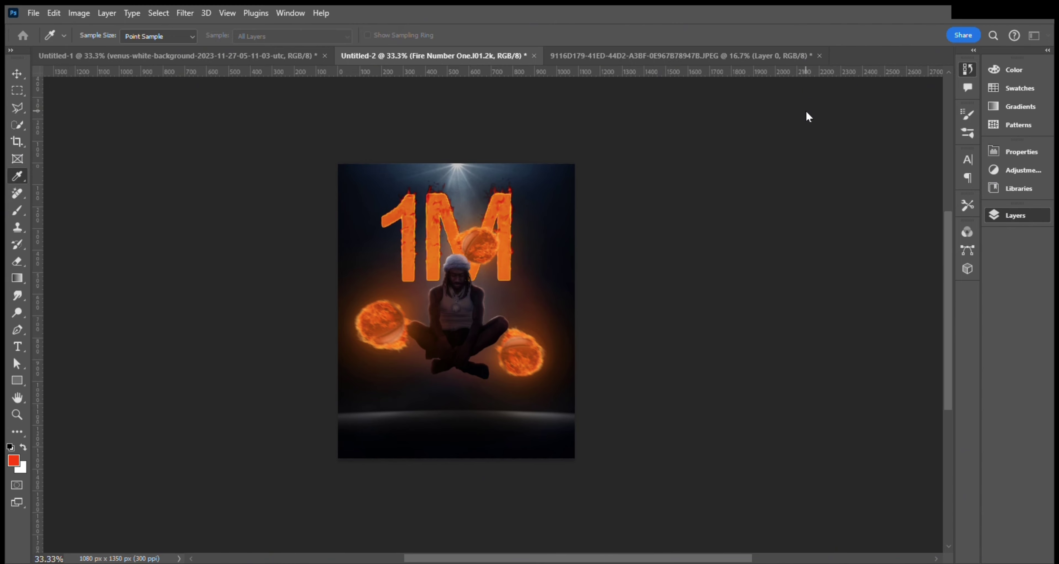
pyautogui.press('b')
pyautogui.hotkey('ctrl', '+')
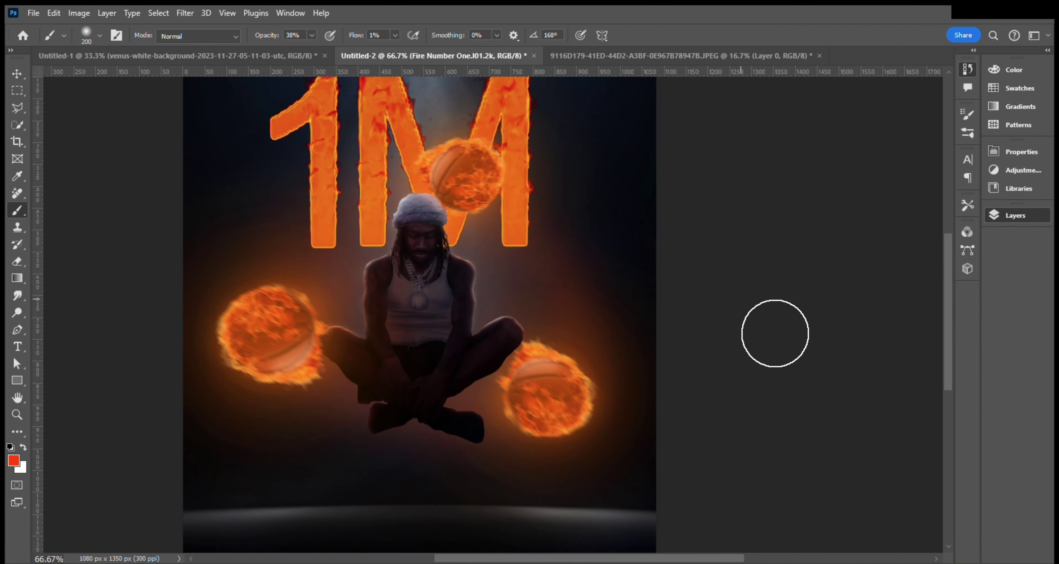
# Step: Paint a soft orange glow around the 1M title with a smaller low-flow brush
pyautogui.hotkey('ctrl', 'shift', 'alt', 'n')
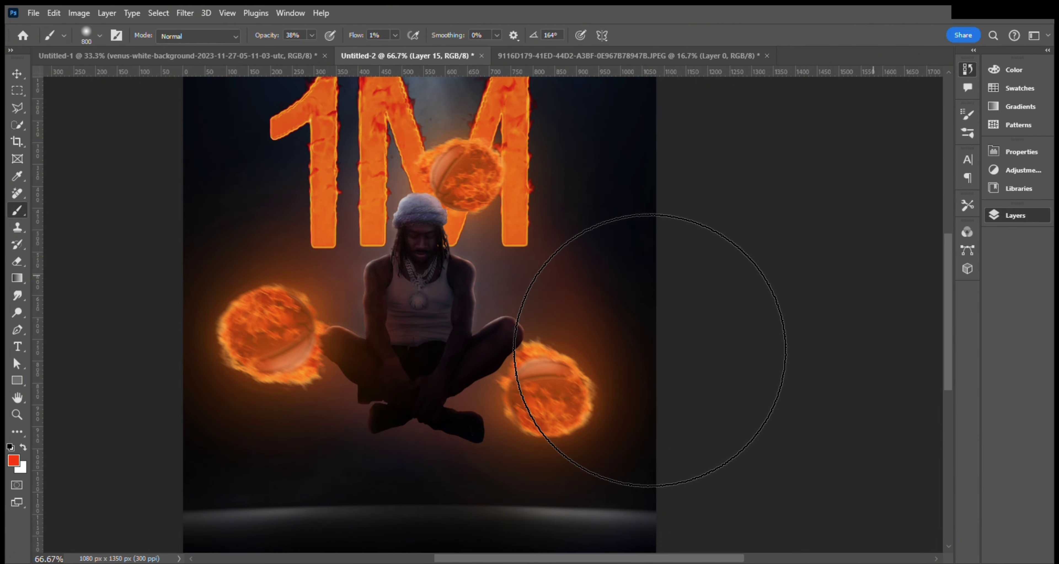
pyautogui.press('[')
pyautogui.press('[')
pyautogui.scroll(5, 576, 370)
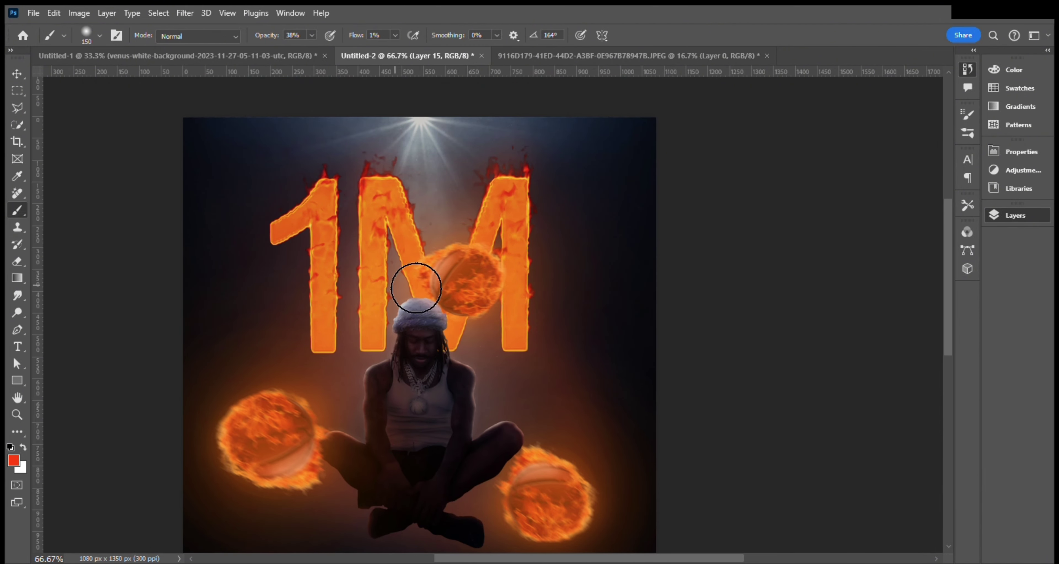
pyautogui.hotkey('ctrl', '-')
pyautogui.hotkey('ctrl', '-')
pyautogui.hotkey('ctrl', '-')
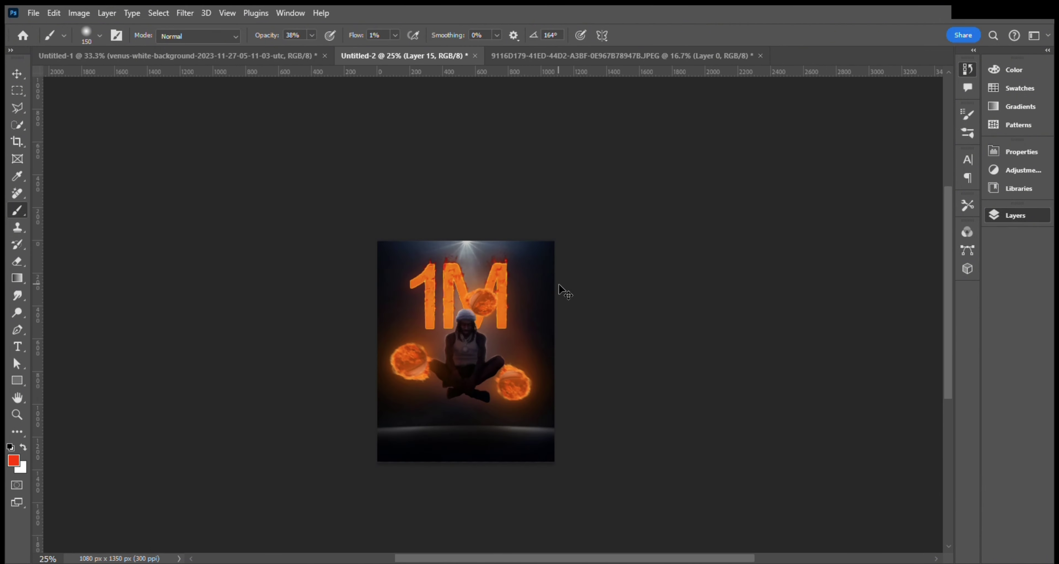
pyautogui.hotkey('ctrl', '+')
pyautogui.hotkey('ctrl', '+')
pyautogui.hotkey('ctrl', '-')
pyautogui.hotkey('alt', ',')
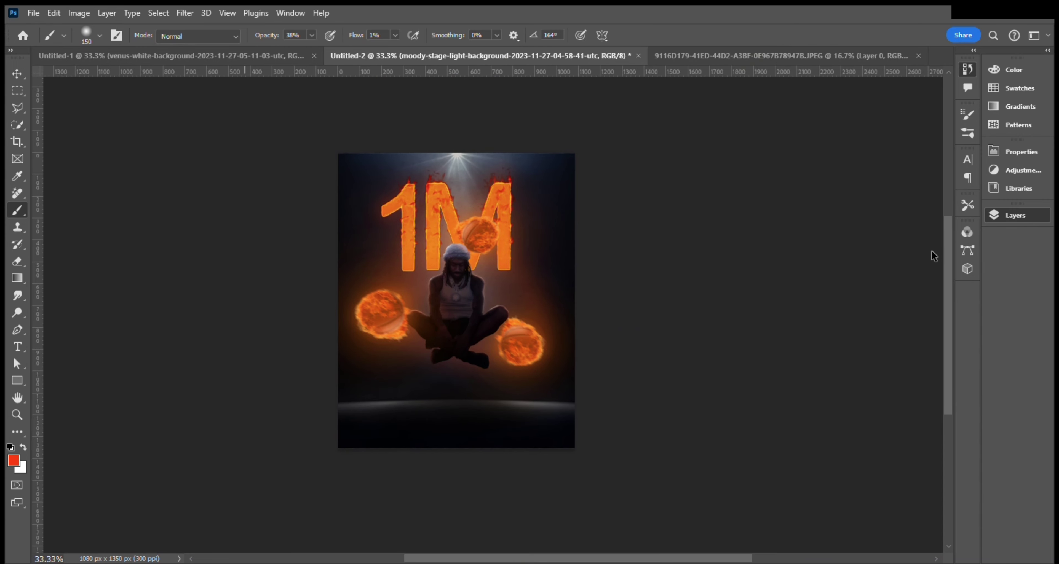
# Step: Place the embers overlay above Layer 9, enlarge it over the poster and erase unwanted embers
pyautogui.hotkey('alt', ']')
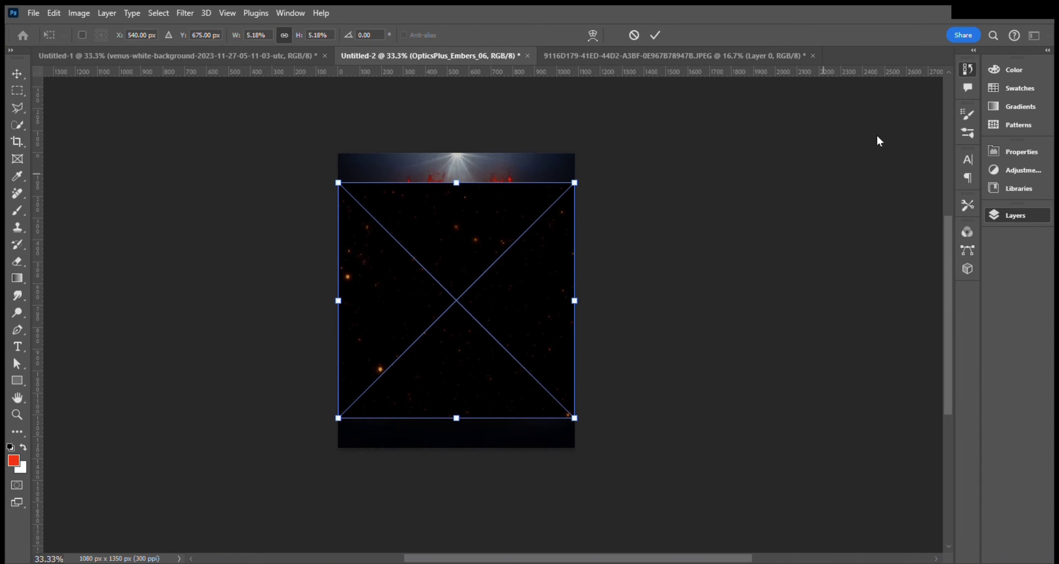
pyautogui.moveTo(337, 180); pyautogui.dragTo(296, 131)
pyautogui.press('Return')
pyautogui.press('b')
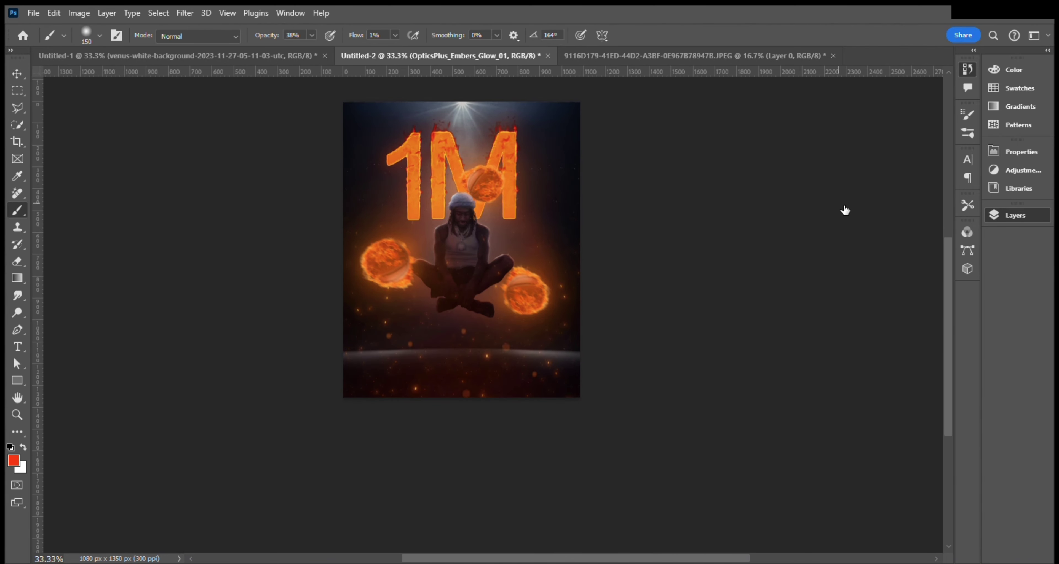
pyautogui.press('e')
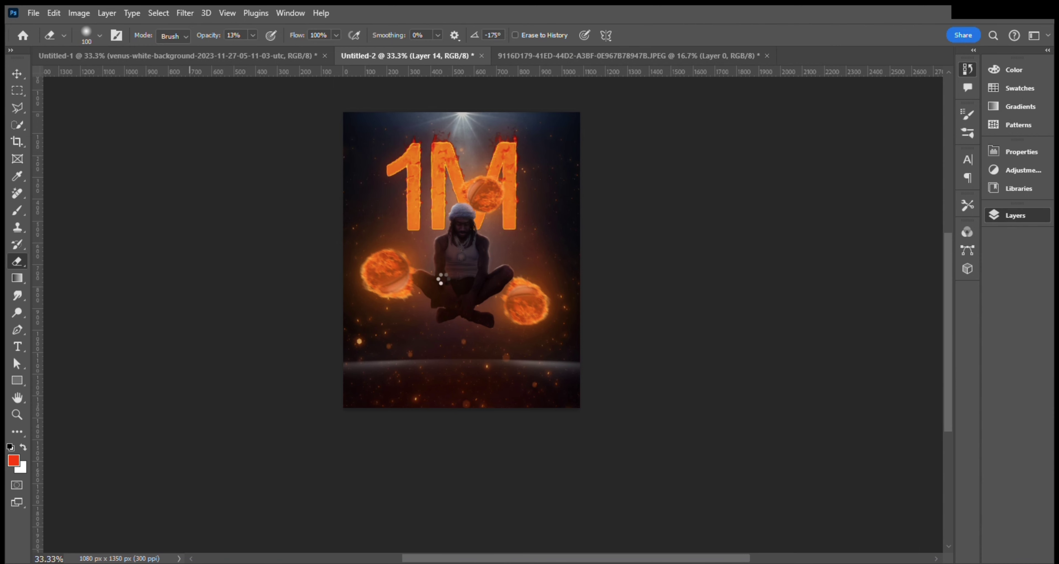
# Step: Commit the placed lightning and recolour it to match the warm scene
pyautogui.hotkey('shift', 'alt', 's')
pyautogui.press('Return')
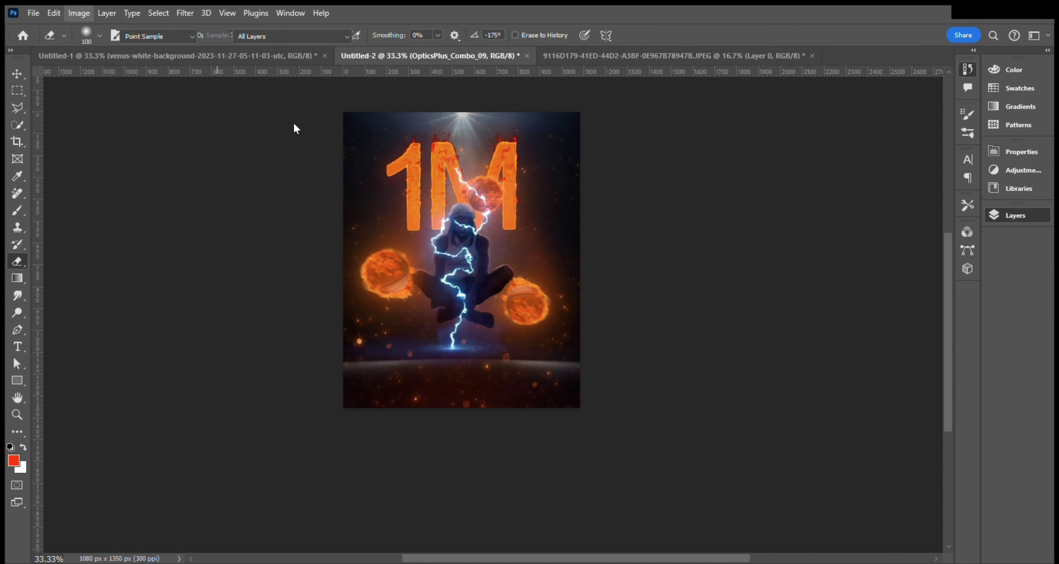
pyautogui.press('i')
pyautogui.hotkey('shift', 'alt', 'y')
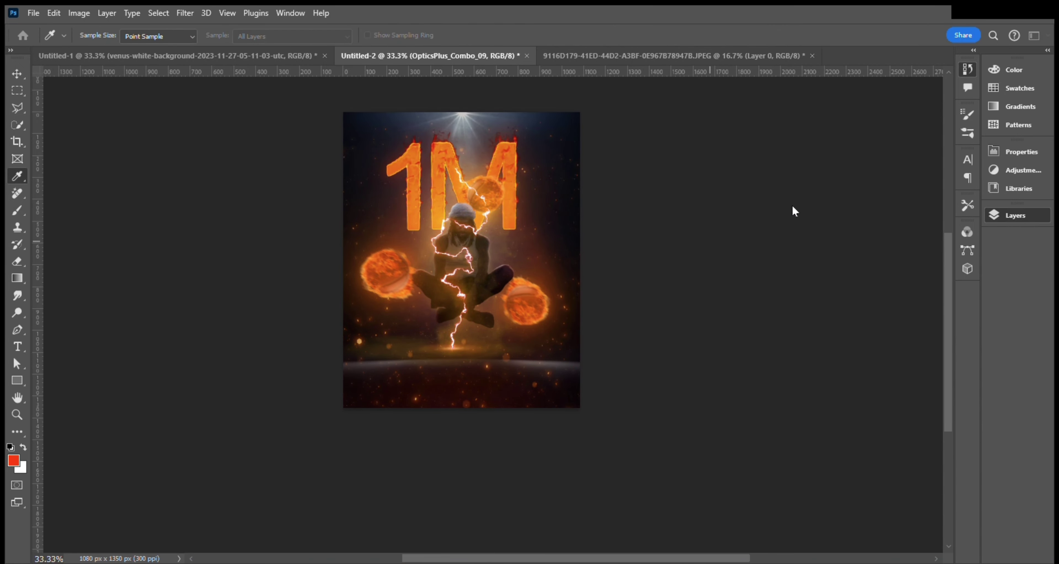
# Step: Rotate the lightning about -27 degrees and enlarge it slightly
pyautogui.press('v')
pyautogui.hotkey('ctrl', 't')
pyautogui.moveTo(572, 321); pyautogui.dragTo(596, 284)
pyautogui.moveTo(531, 307); pyautogui.dragTo(541, 323)
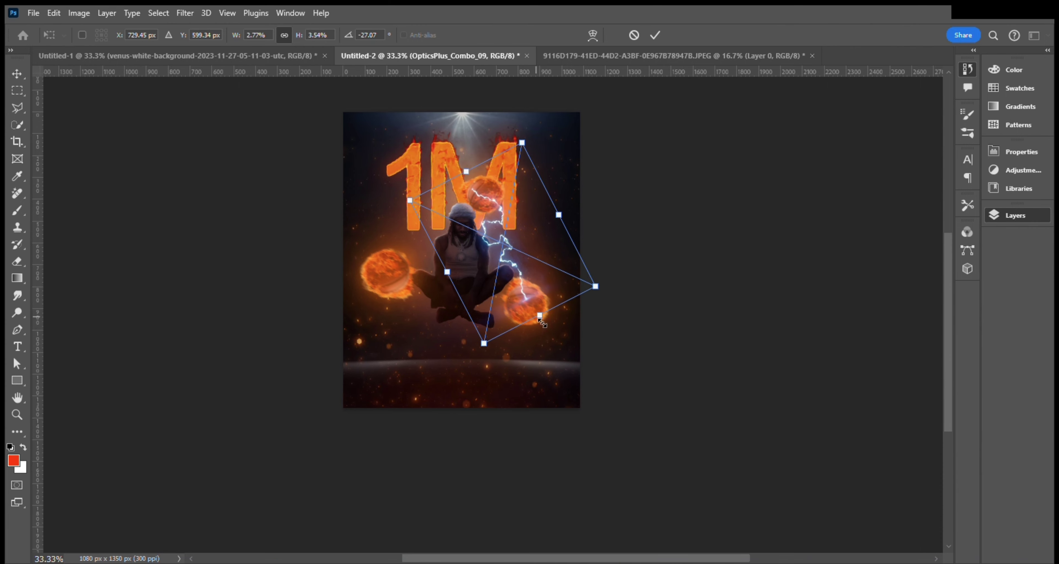
pyautogui.press('Return')
# Step: Erase the lightning where it covers the floating man
pyautogui.press('e')
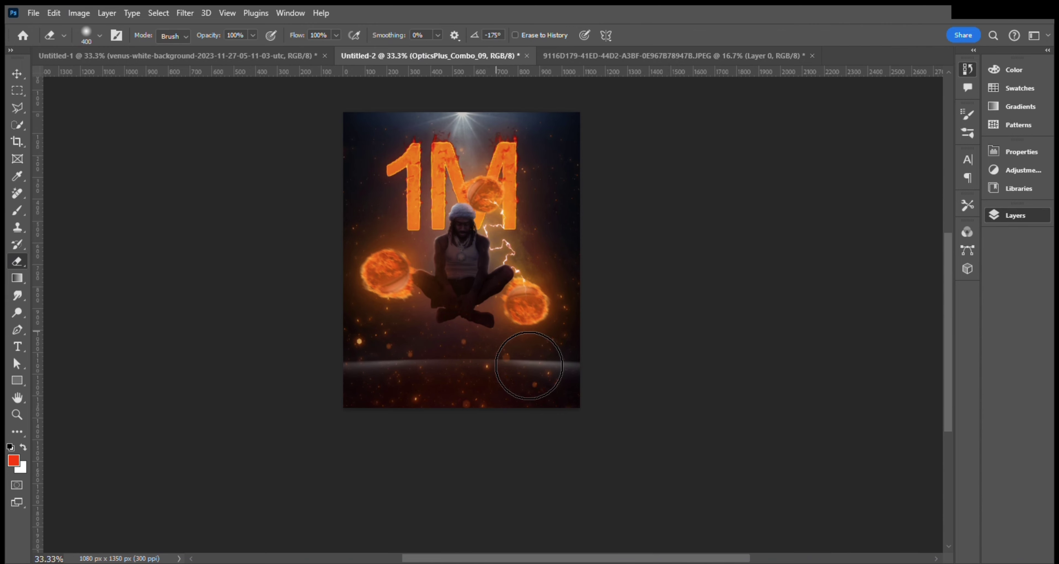
pyautogui.press('h')
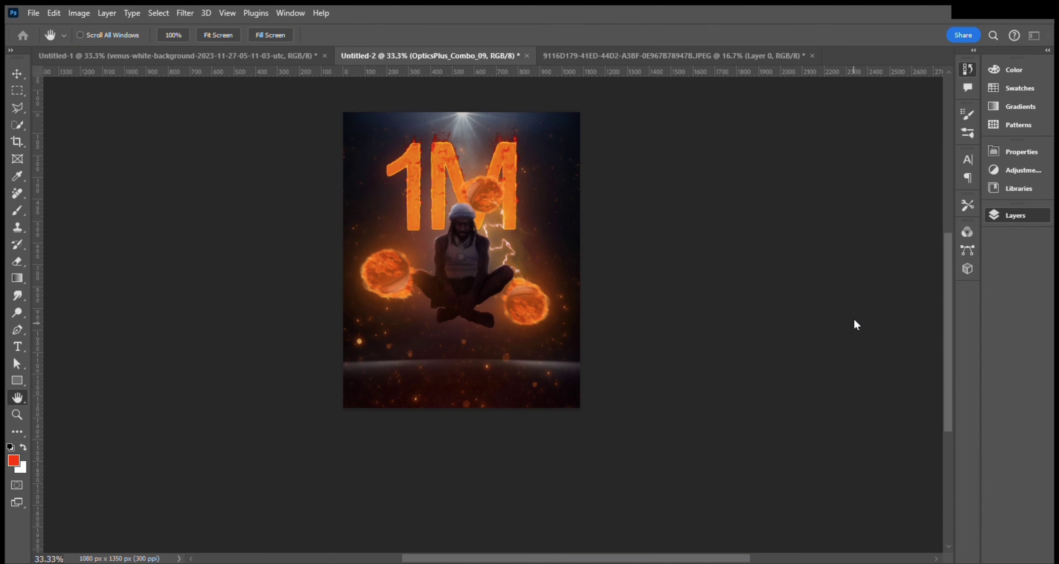
pyautogui.press('e')
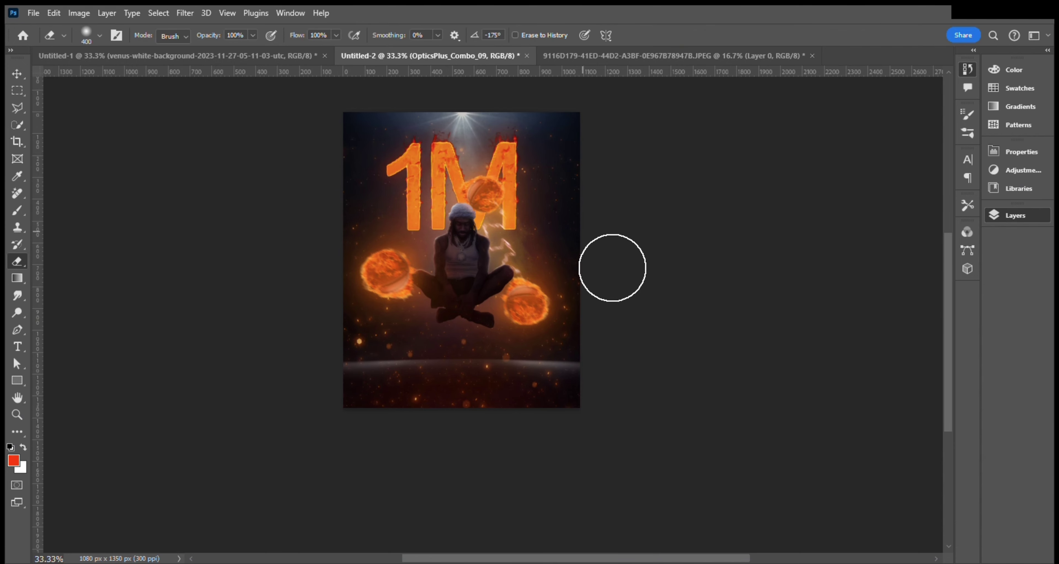
pyautogui.press('v')
pyautogui.hotkey('ctrl', 'z')
# Step: Rotate the lightning layer diagonally across the figure
pyautogui.hotkey('ctrl', 'z')
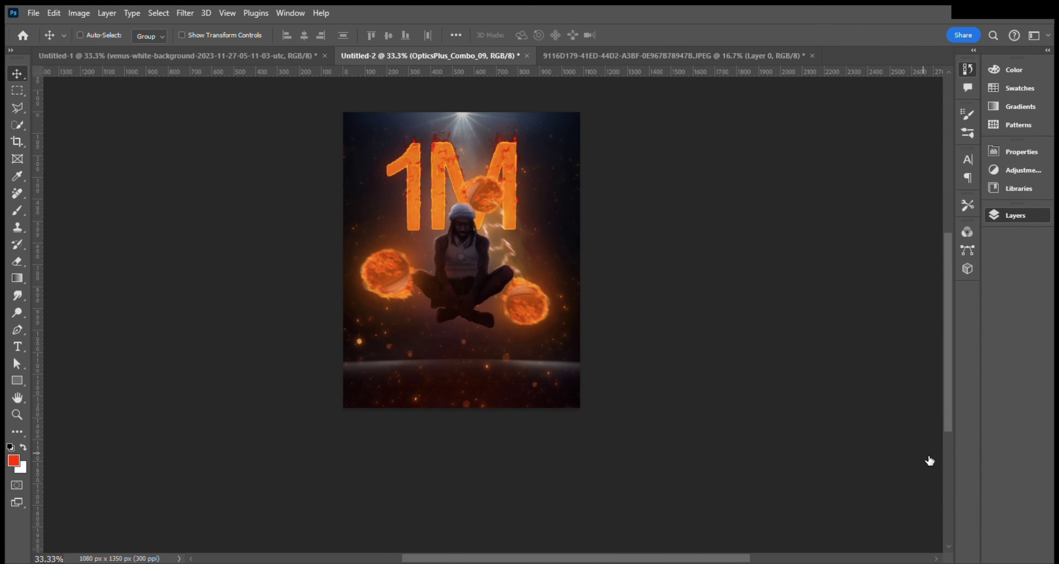
pyautogui.hotkey('ctrl', 'z')
pyautogui.hotkey('ctrl', 't')
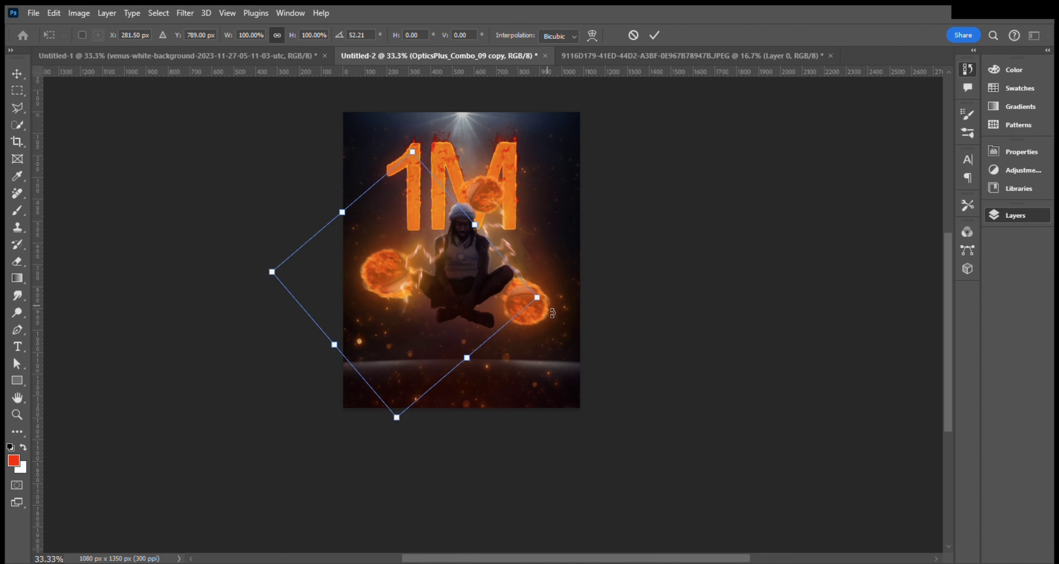
pyautogui.moveTo(333, 356)
pyautogui.mouseDown()
pyautogui.moveTo(267, 320)
pyautogui.moveTo(614, 335)
pyautogui.mouseUp()
pyautogui.press('Return')
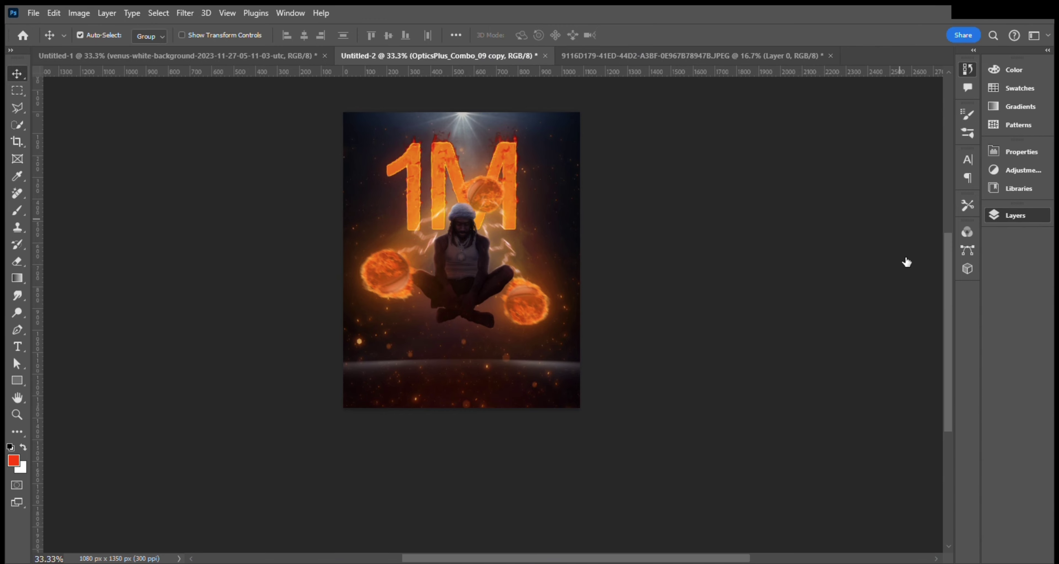
# Step: Duplicate the lightning and rotate and stretch the copy across the figure
pyautogui.hotkey('ctrl', 'j')
pyautogui.hotkey('ctrl', 't')
pyautogui.moveTo(648, 288); pyautogui.dragTo(322, 246)
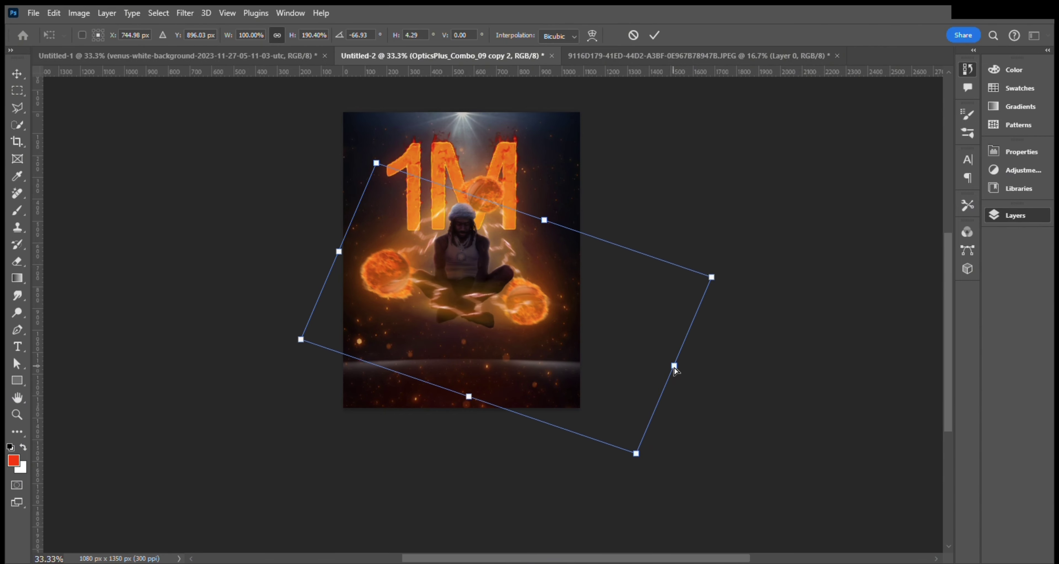
pyautogui.press('Return')
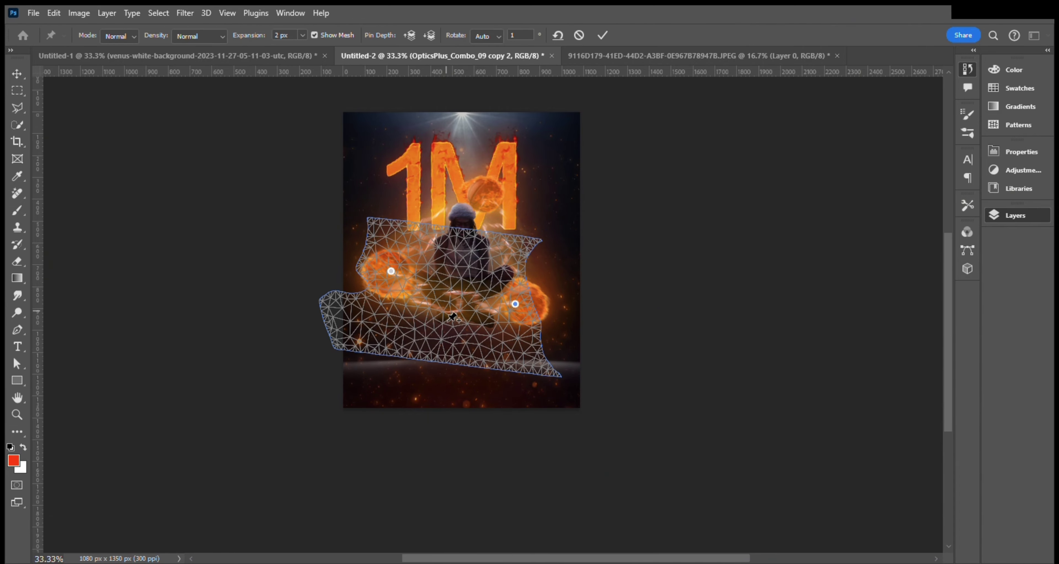
# Step: Puppet-warp the lightning copy so it bends around the man's legs
pyautogui.moveTo(453, 317)
pyautogui.mouseDown()
pyautogui.moveTo(447, 333)
pyautogui.moveTo(492, 323)
pyautogui.mouseUp()
pyautogui.click(425, 298)
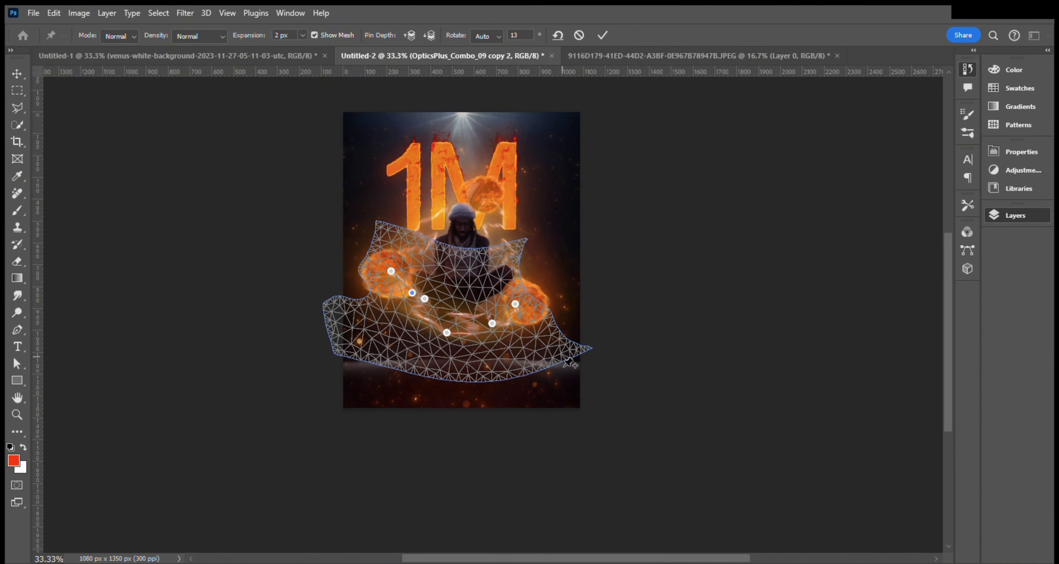
pyautogui.press('Return')
pyautogui.scroll(-2, 600, 343)
pyautogui.scroll(2, 601, 343)
pyautogui.scroll(1, 335, 451)
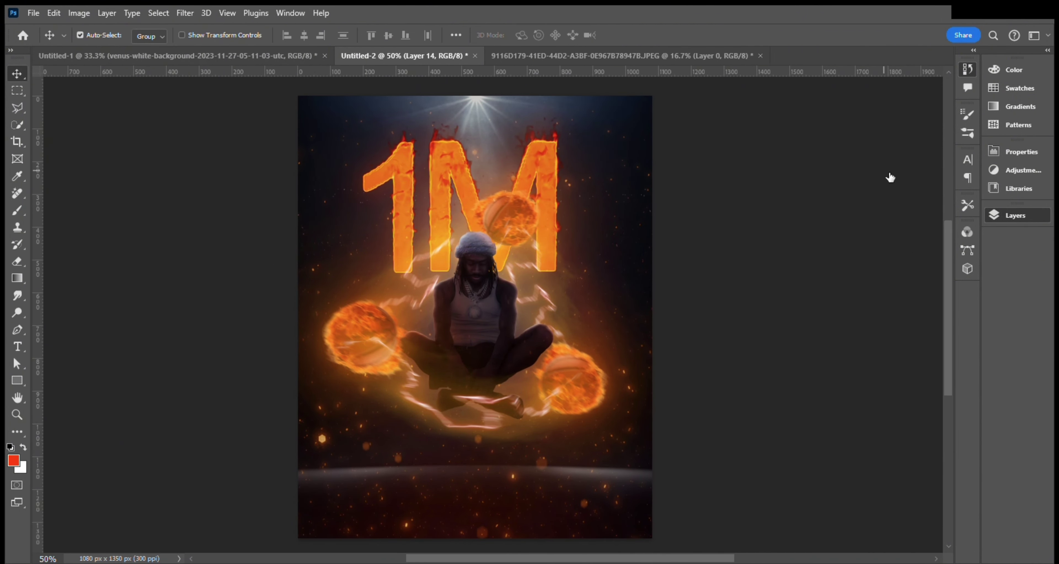
# Step: Brush a soft 38%-opacity orange glow on Layer 16 over the man, basketballs and 1M letters
pyautogui.scroll(2, 465, 285)
pyautogui.press('b')
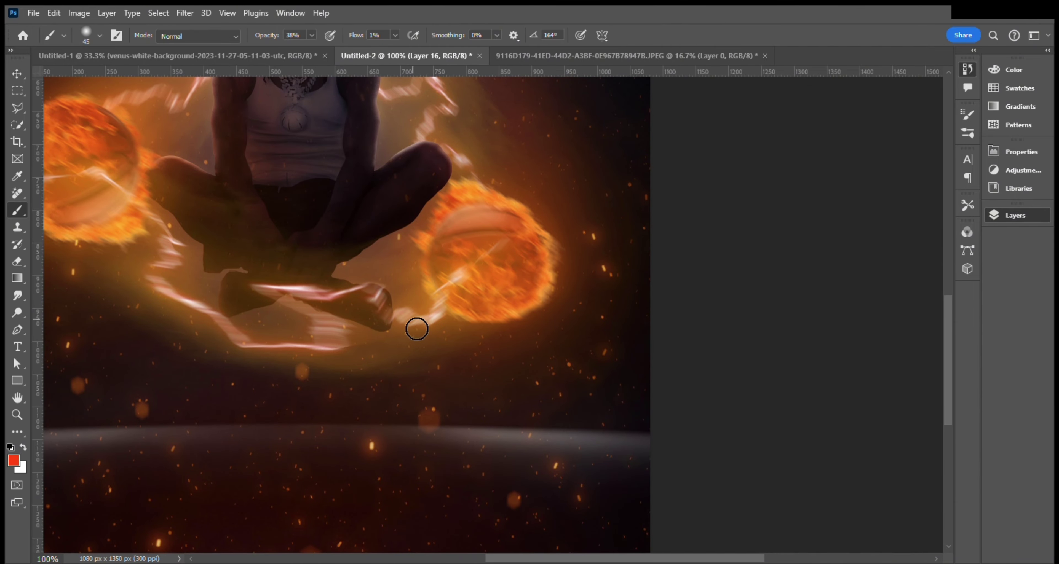
pyautogui.scroll(5, 230, 306)
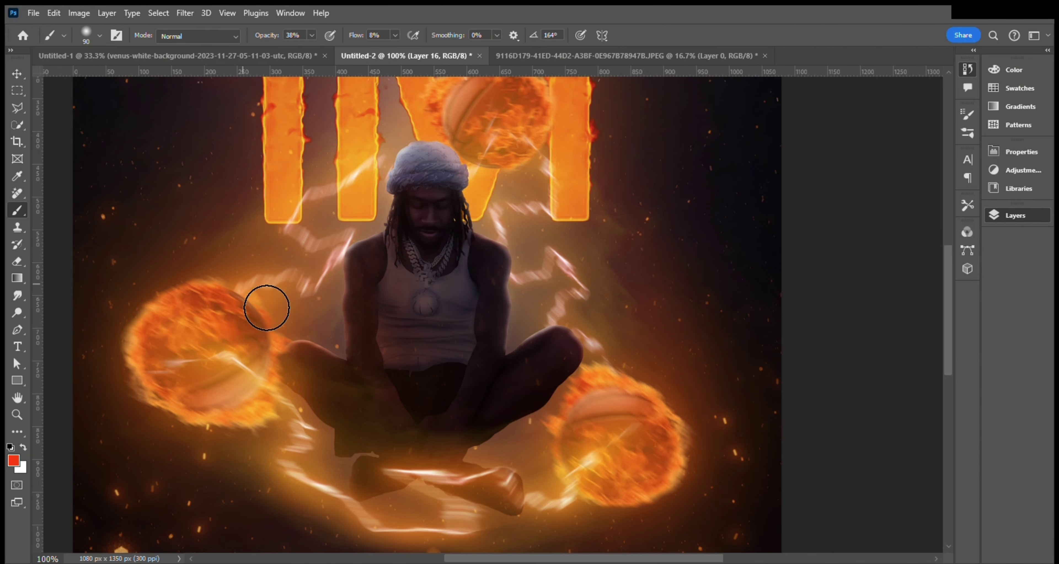
pyautogui.hscroll(2, 379, 165)
pyautogui.moveTo(473, 203); pyautogui.dragTo(487, 338)
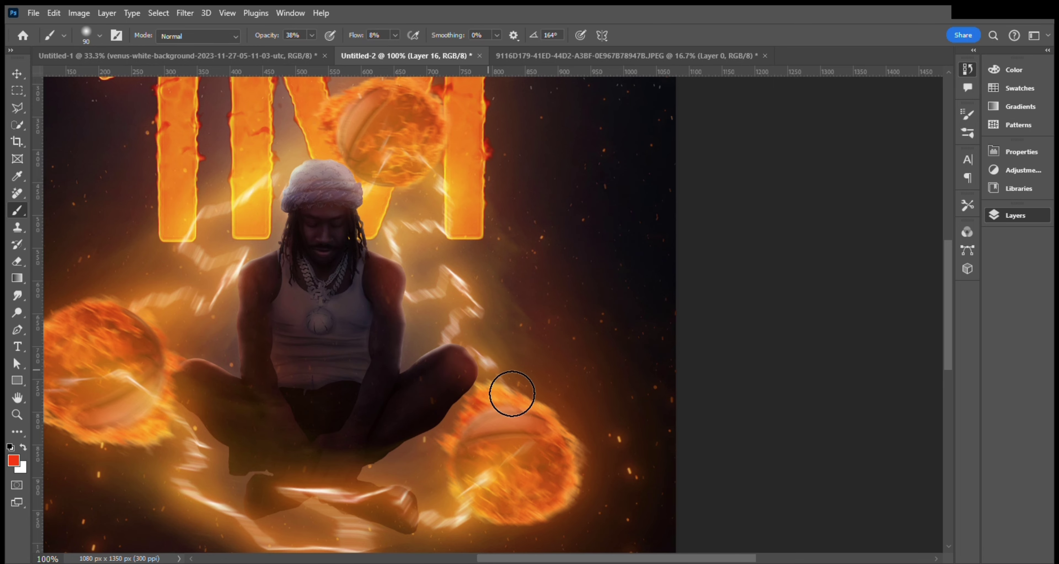
pyautogui.scroll(-2, 189, 370)
pyautogui.scroll(2, 259, 248)
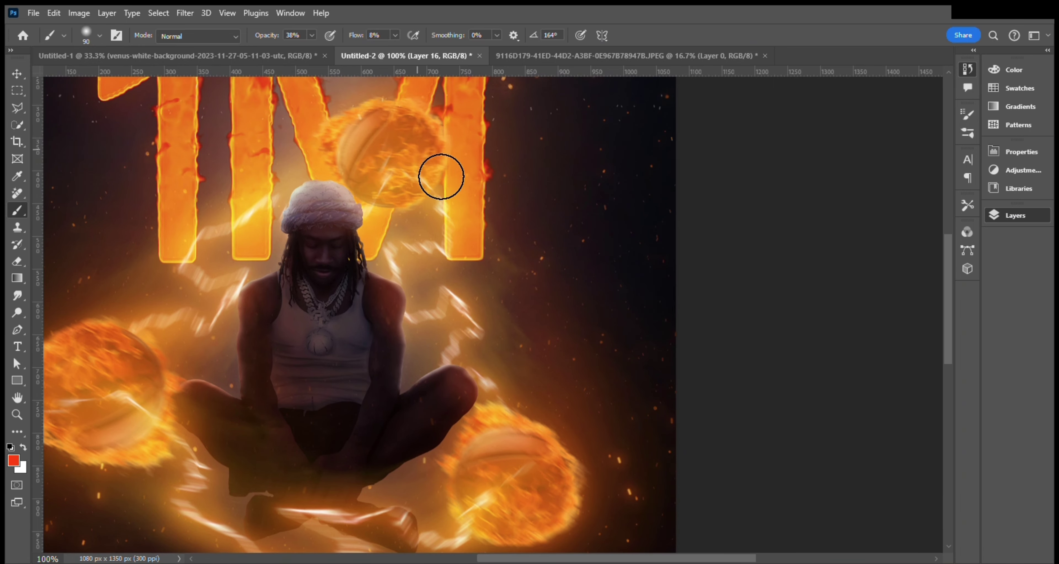
pyautogui.scroll(4, 452, 161)
pyautogui.hscroll(1, 462, 150)
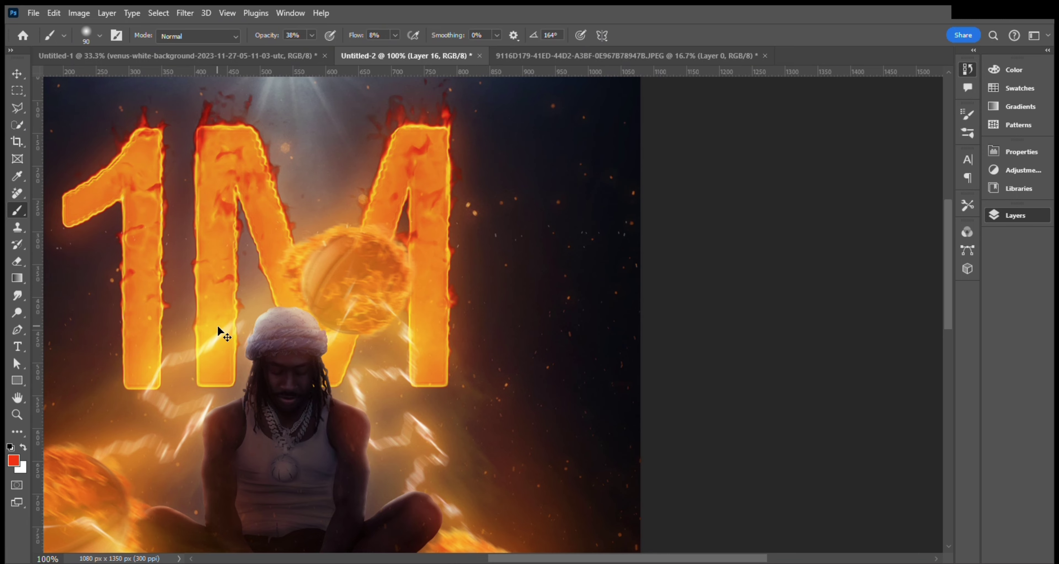
pyautogui.scroll(-3, 211, 227)
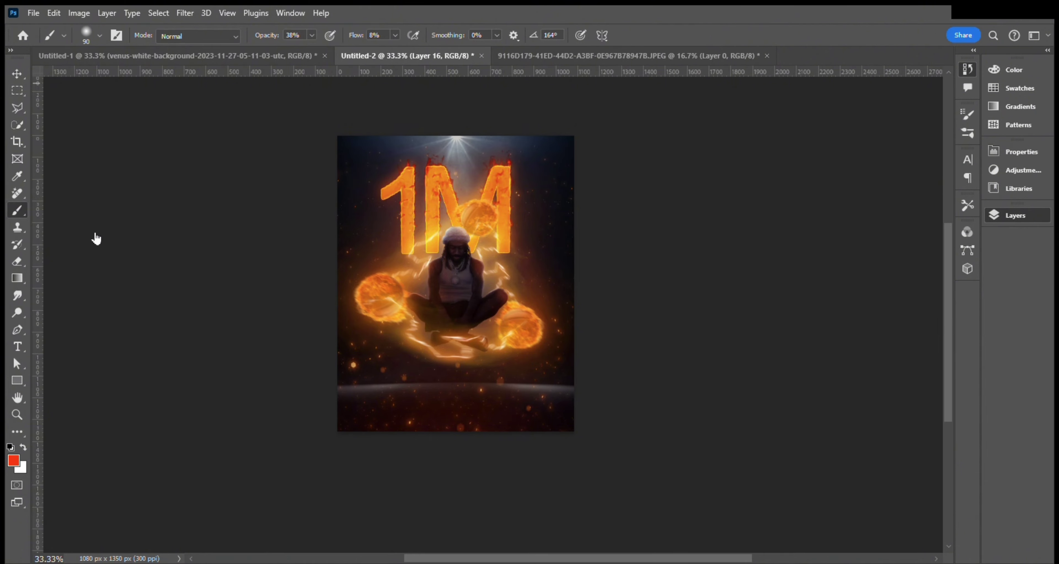
# Step: Place the OpticsPlus_Water_Overlay file on the poster with Screen blend mode
pyautogui.moveTo(321, 127); pyautogui.dragTo(470, 253)
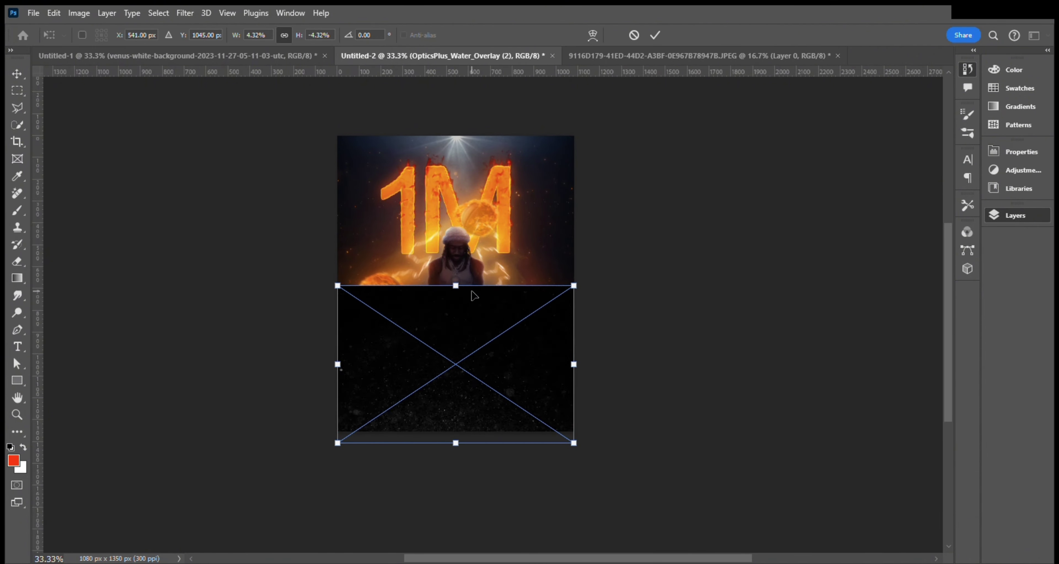
pyautogui.press('Return')
pyautogui.press('b')
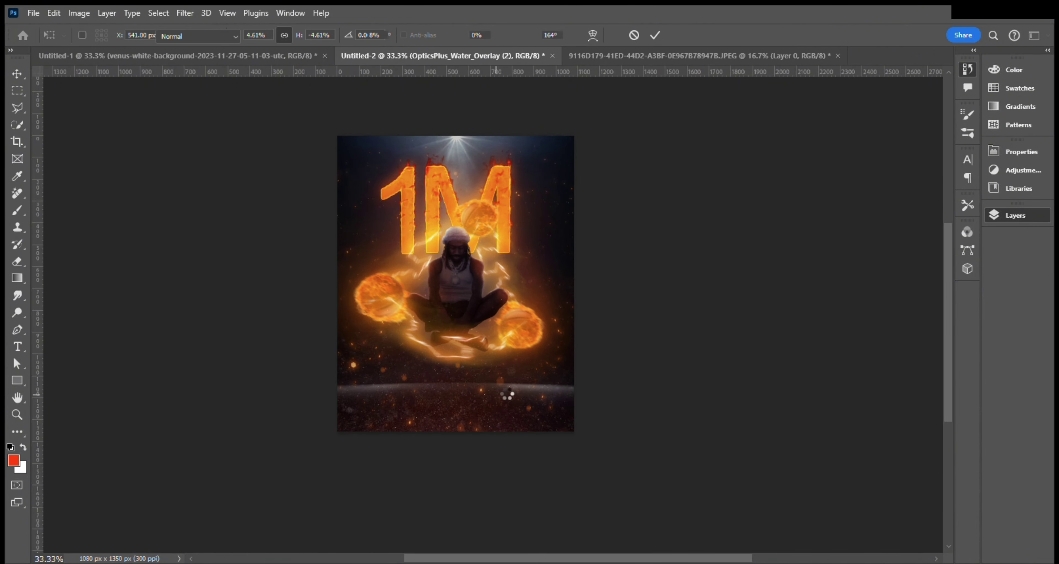
pyautogui.scroll(-1, 567, 335)
# Step: Scale the overlay down, centre it over the title, then drop in the signature logo
pyautogui.hotkey('ctrl', 't')
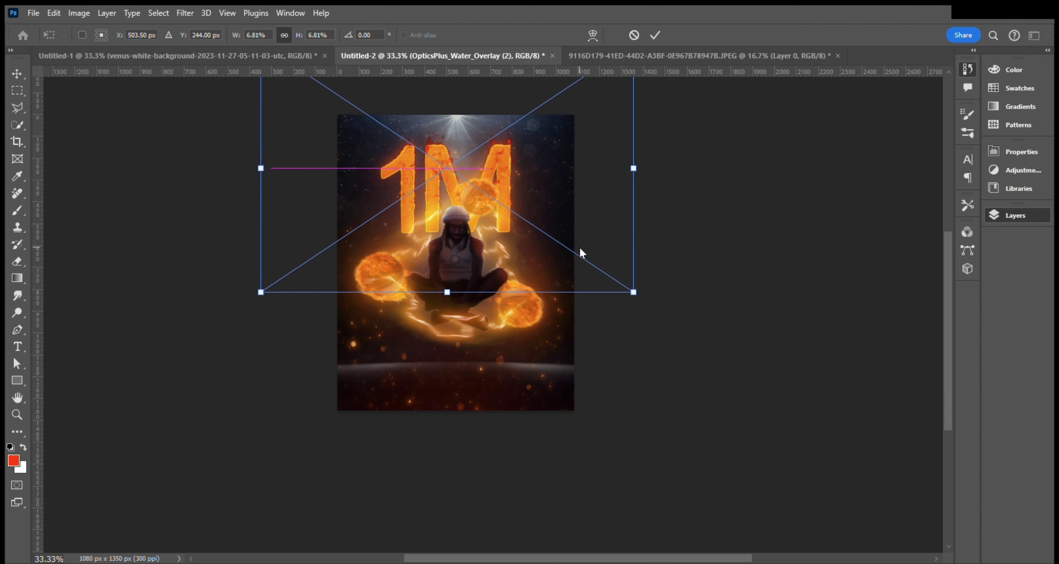
pyautogui.moveTo(585, 312); pyautogui.dragTo(458, 301)
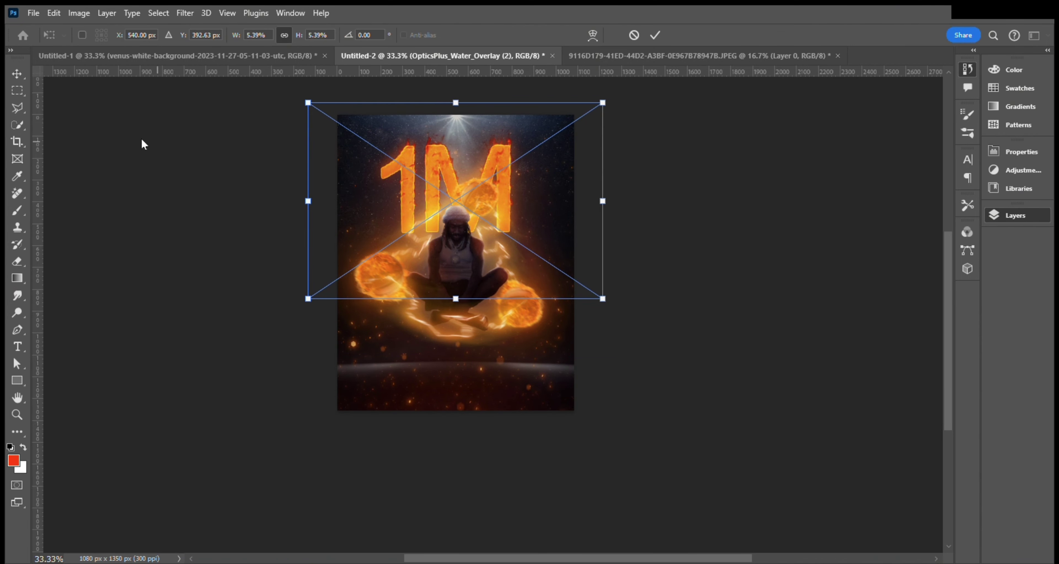
pyautogui.press('Return')
pyautogui.press('v')
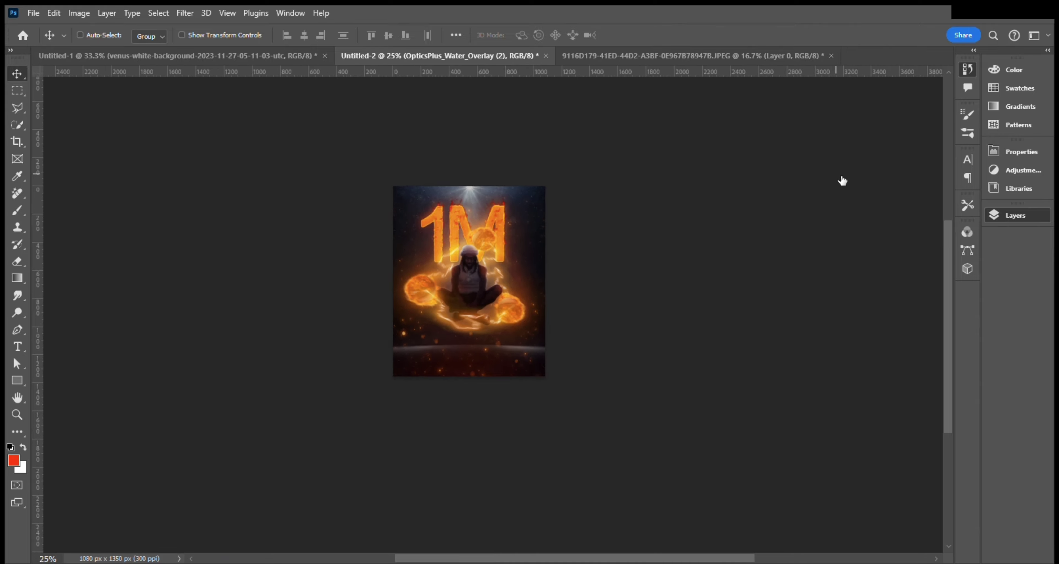
pyautogui.scroll(-1, 478, 335)
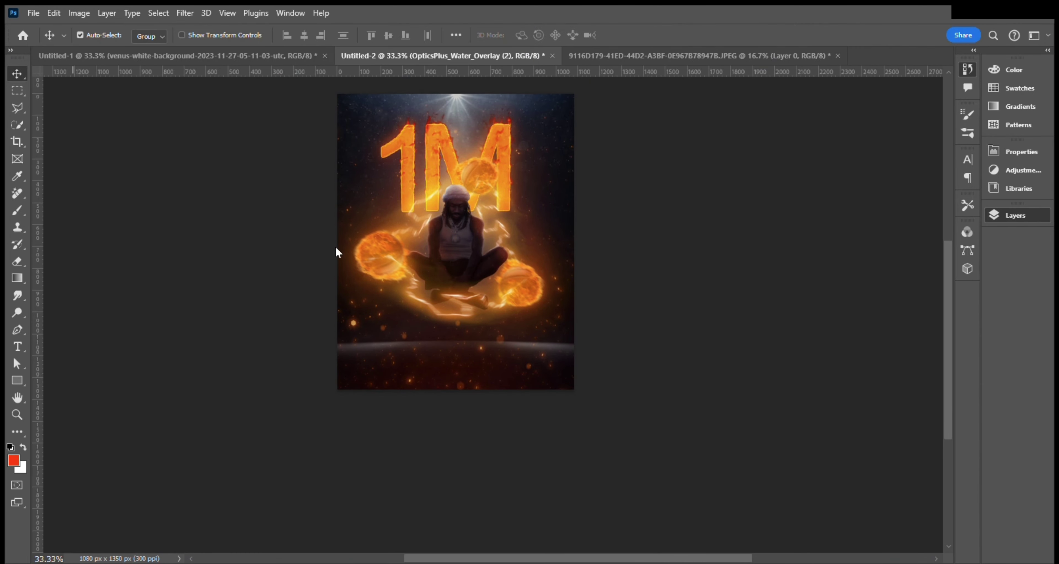
pyautogui.moveTo(337, 252); pyautogui.dragTo(482, 267)
# Step: Shrink the CONNECTIONLOGO2SIGN logo into the poster's bottom-right corner and commit it
pyautogui.moveTo(409, 199)
pyautogui.mouseDown()
pyautogui.moveTo(539, 364)
pyautogui.moveTo(475, 324)
pyautogui.mouseUp()
pyautogui.scroll(3, 513, 376)
pyautogui.moveTo(543, 391); pyautogui.dragTo(538, 386)
pyautogui.scroll(-3, 576, 411)
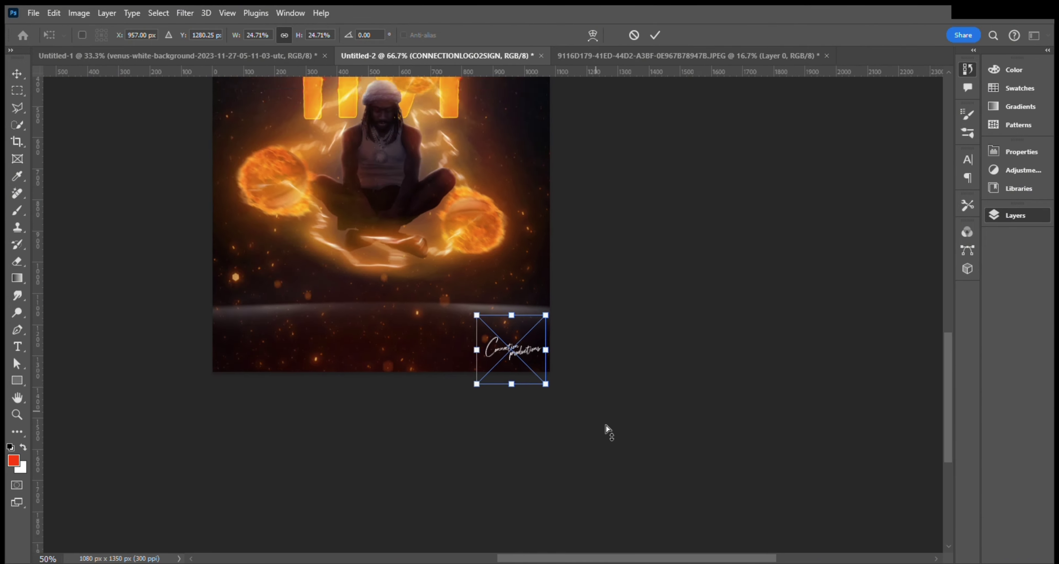
pyautogui.press('Return')
pyautogui.moveTo(458, 153); pyautogui.dragTo(454, 172)
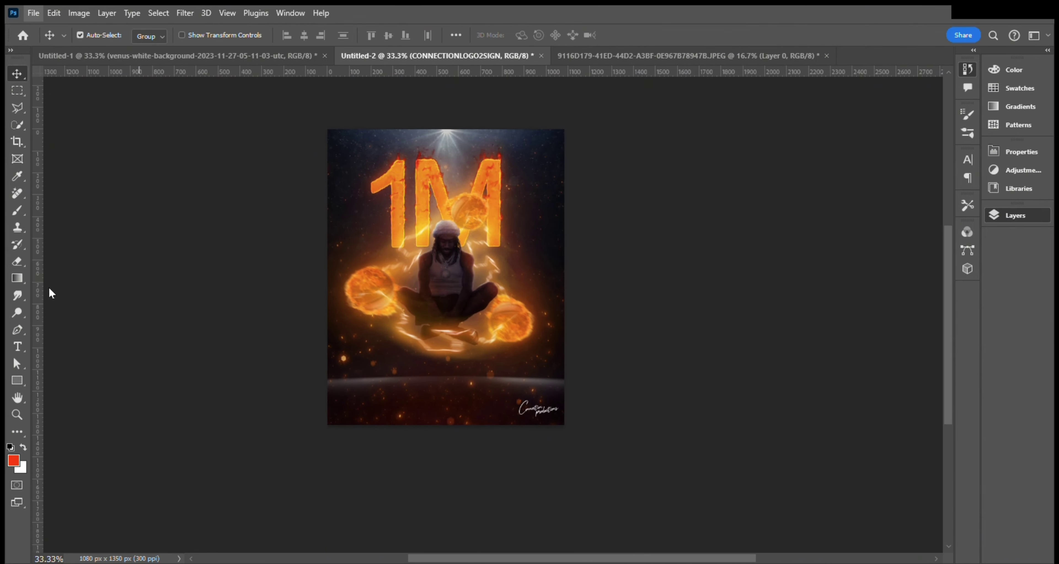